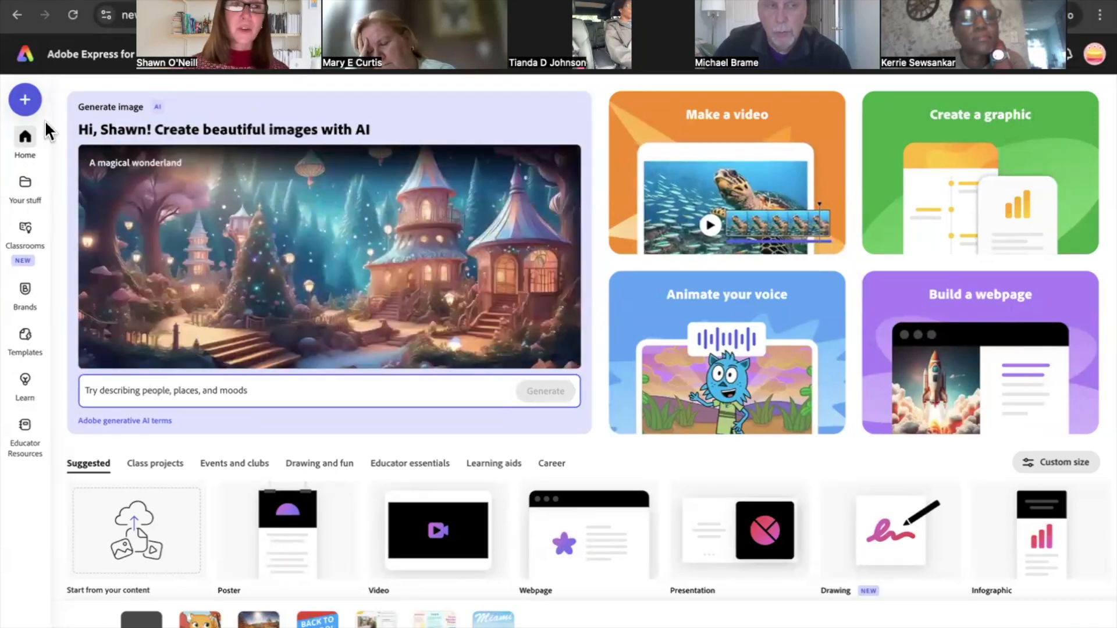
Step: Open the Learn page and look through its tutorials from beginning to end
click(24, 381)
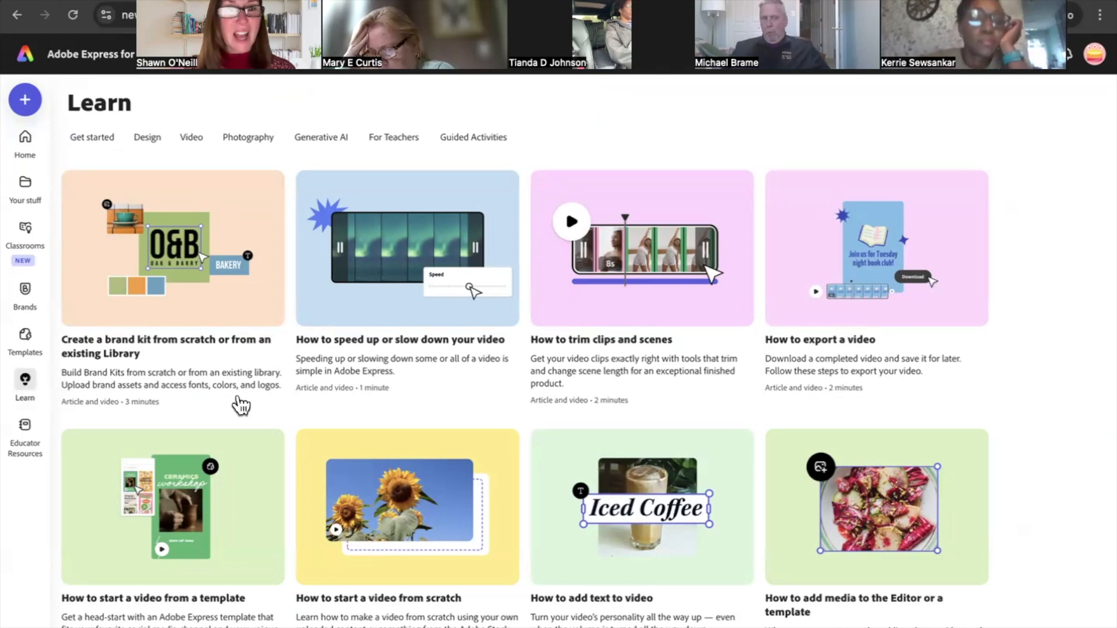
scroll(355, 443, down, 1)
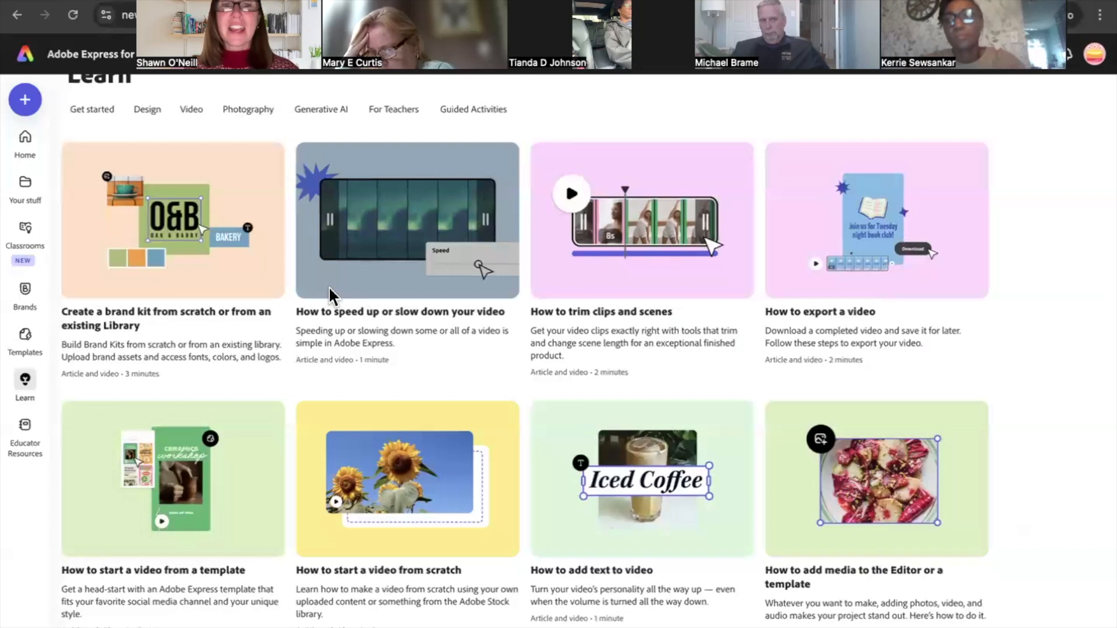
scroll(329, 288, down, 3)
scroll(329, 289, down, 4)
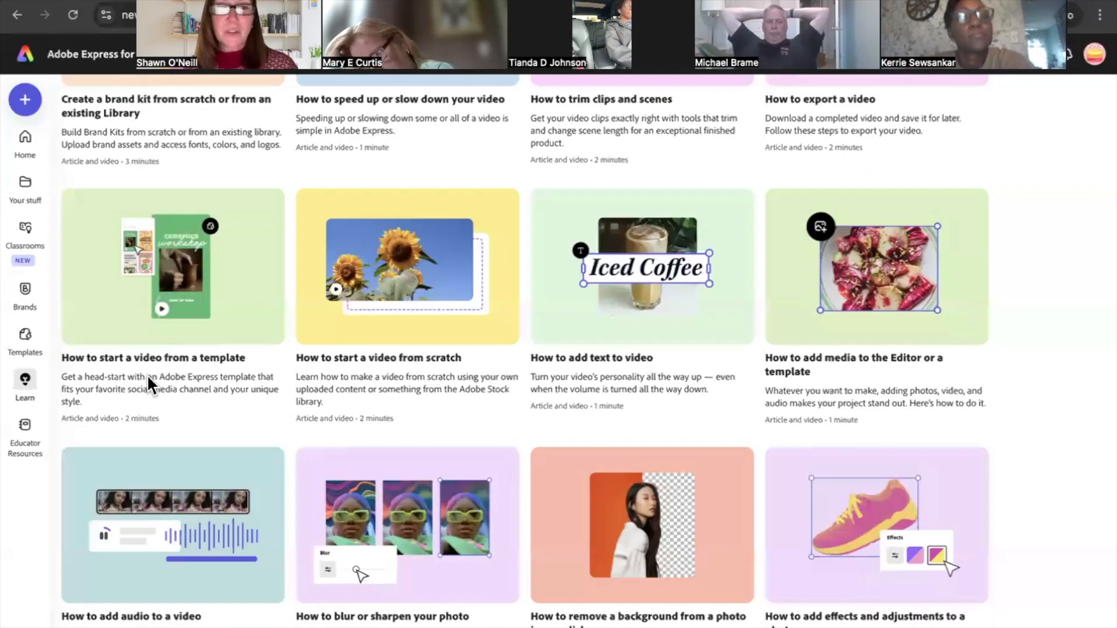
scroll(148, 378, down, 1)
scroll(148, 377, down, 4)
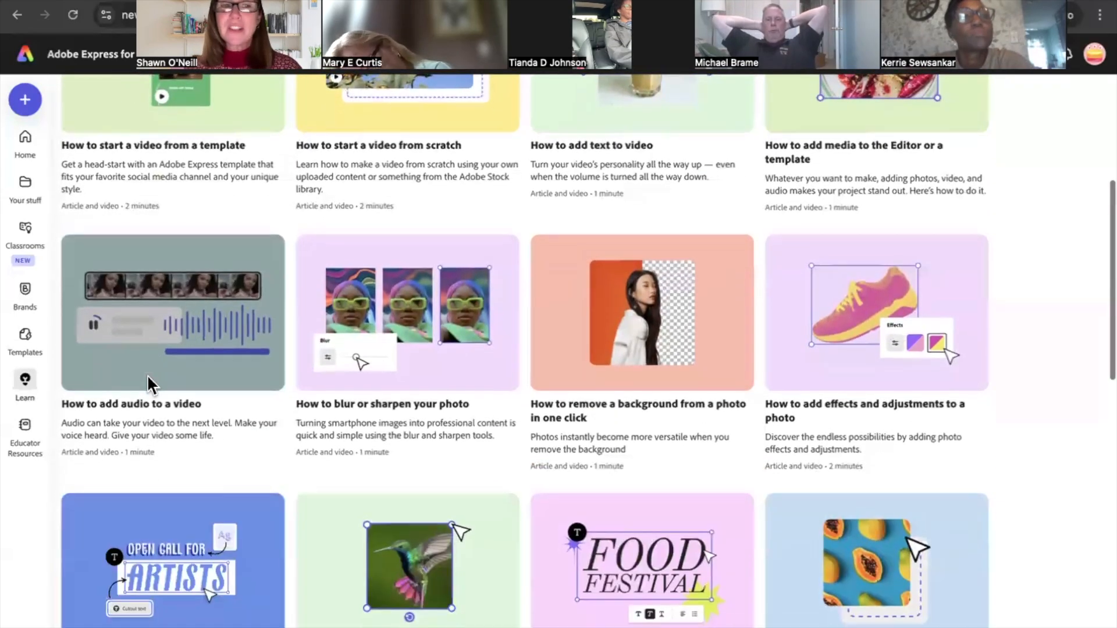
scroll(148, 377, down, 3)
scroll(148, 377, down, 4)
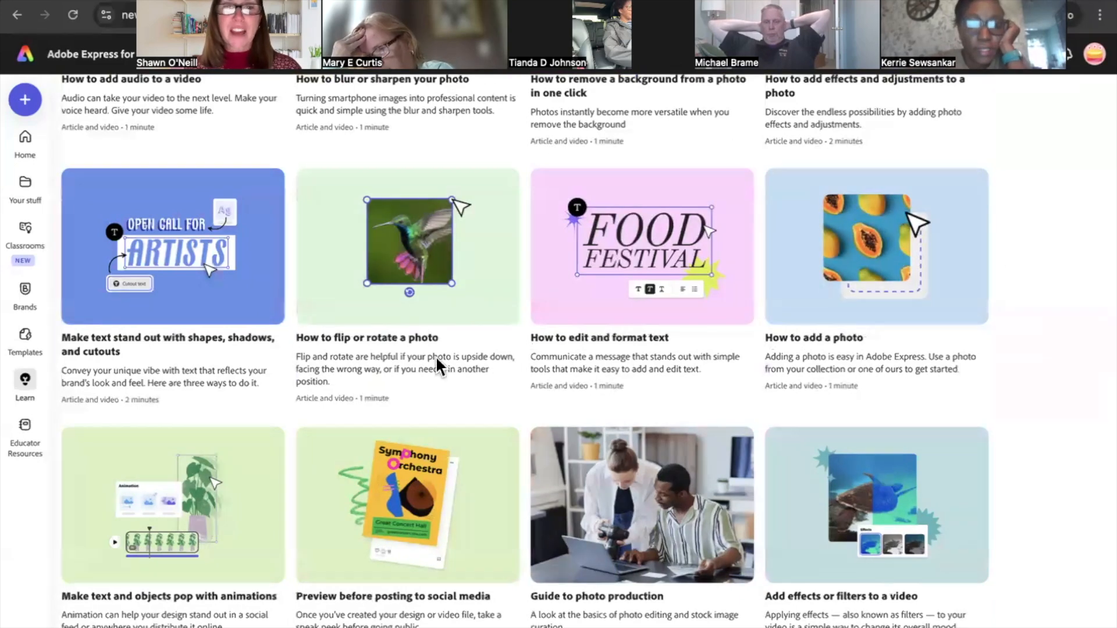
scroll(438, 365, down, 3)
scroll(437, 359, down, 6)
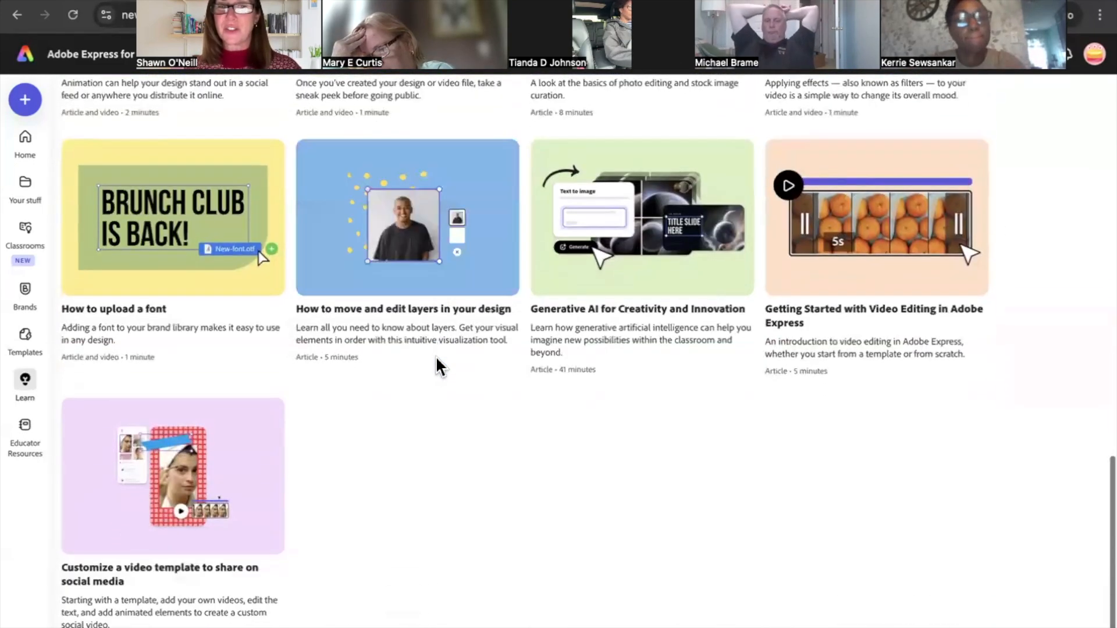
scroll(436, 358, up, 7)
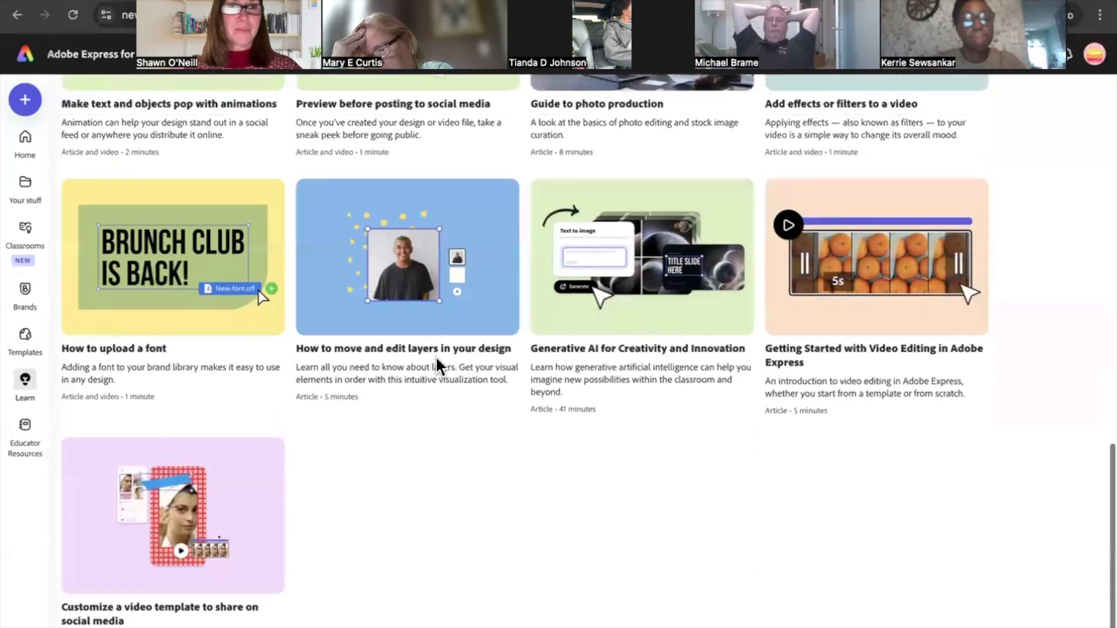
scroll(437, 359, up, 15)
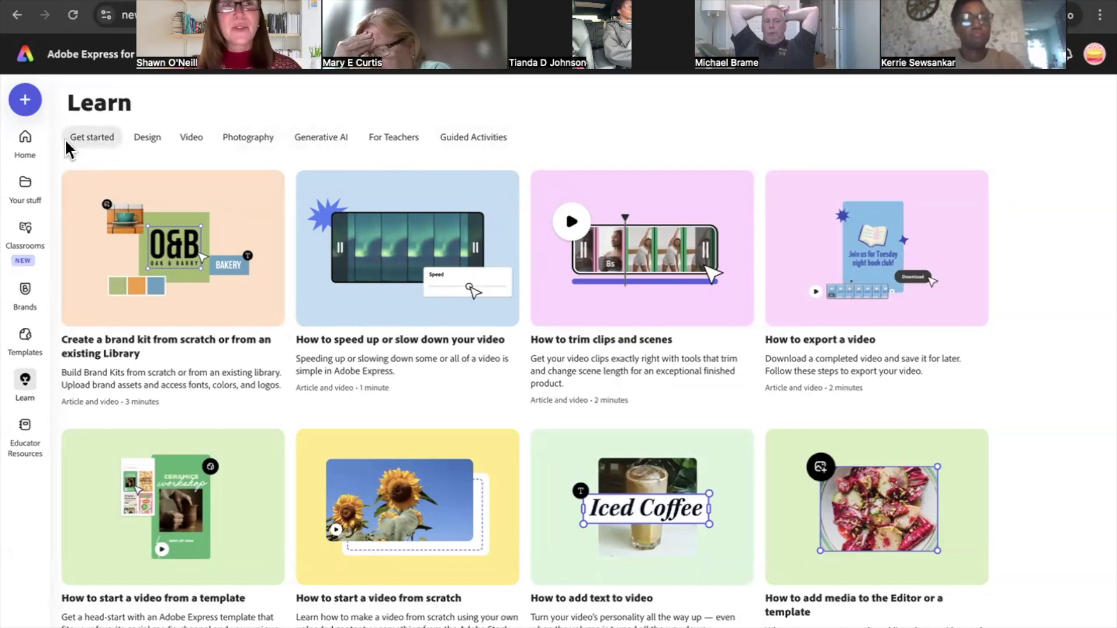
Step: Switch to the Digital Portfolios with Adobe Express course on Adobe Education Exchange and open its Ready-to-go creative projects lesson
key(super+grave)
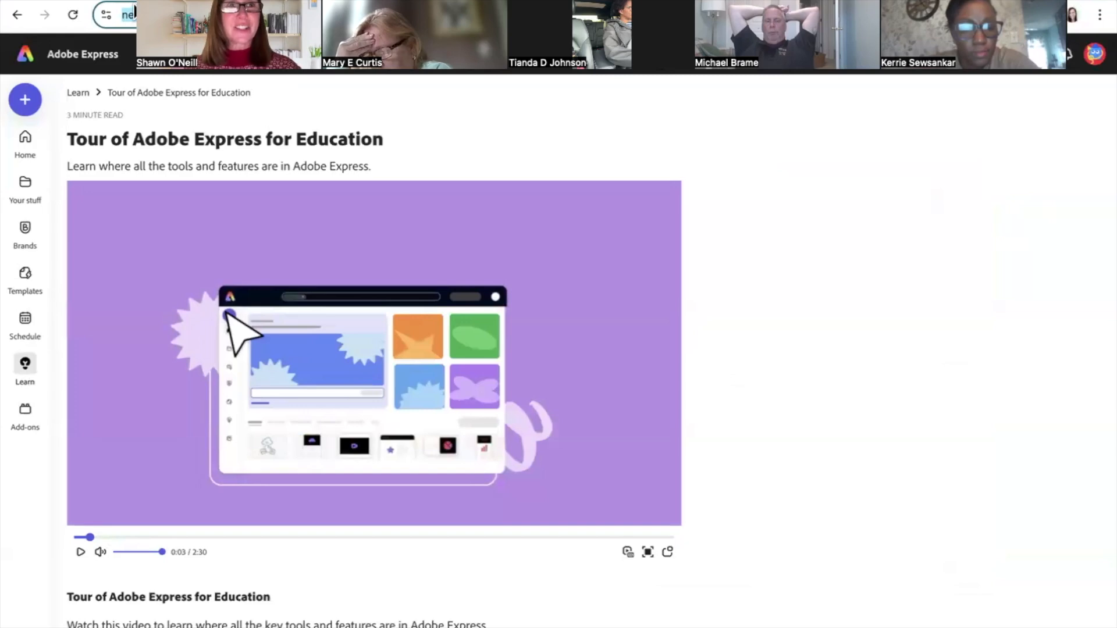
key(super+grave)
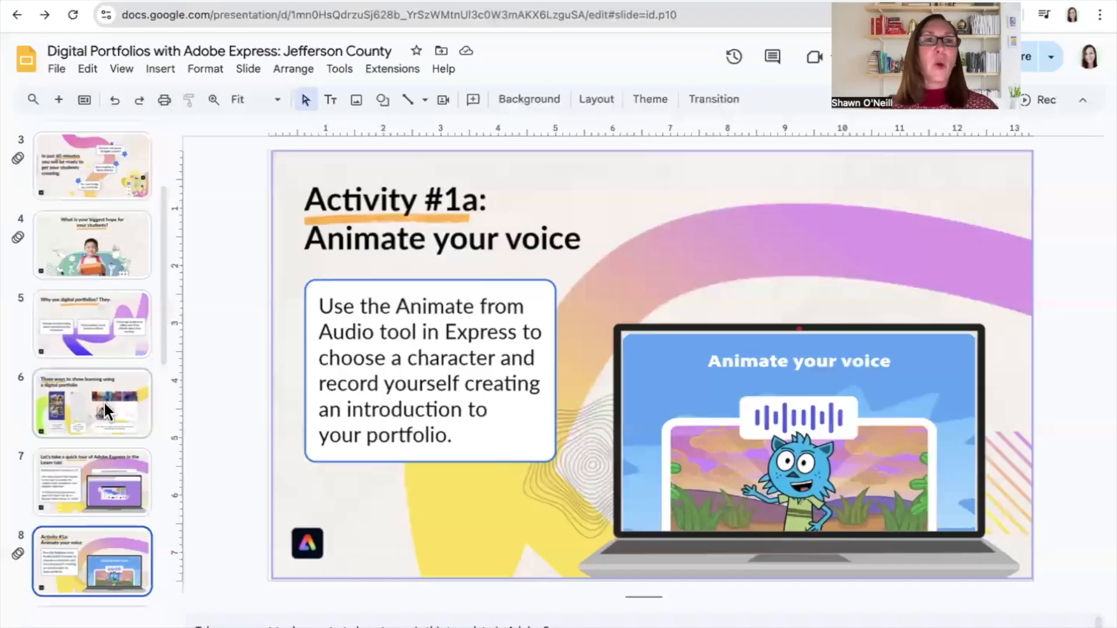
key(ctrl+Right)
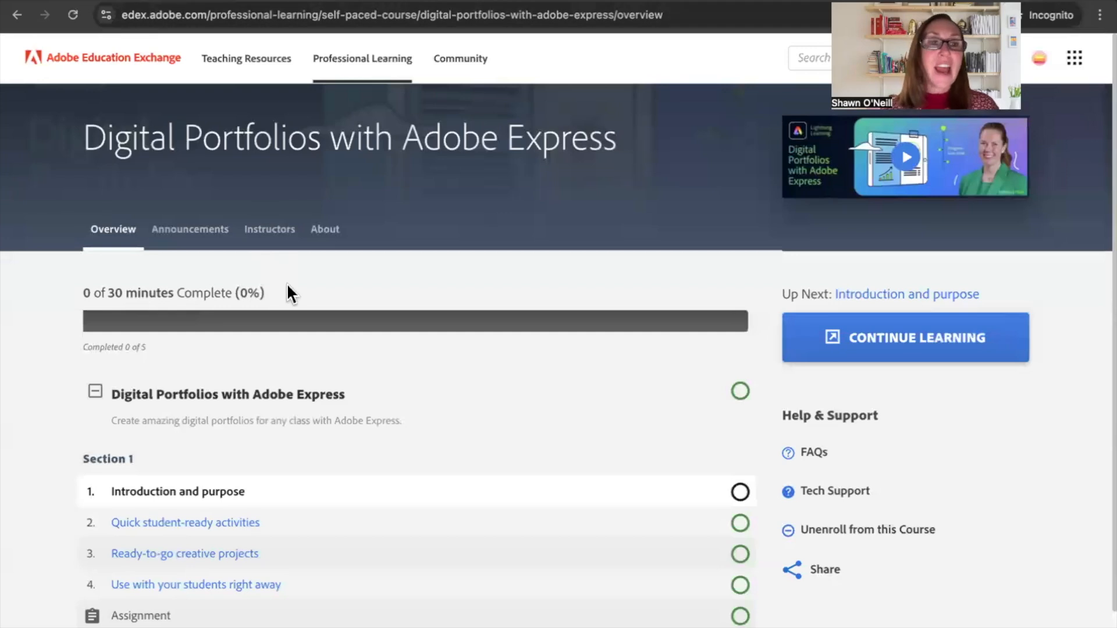
scroll(287, 283, down, 2)
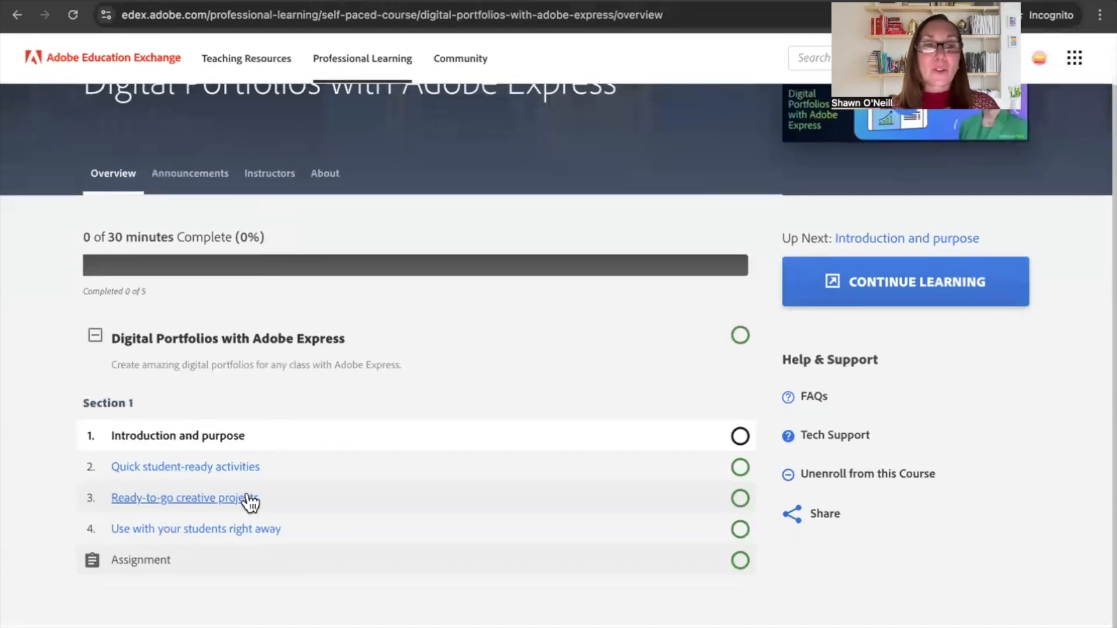
click(208, 504)
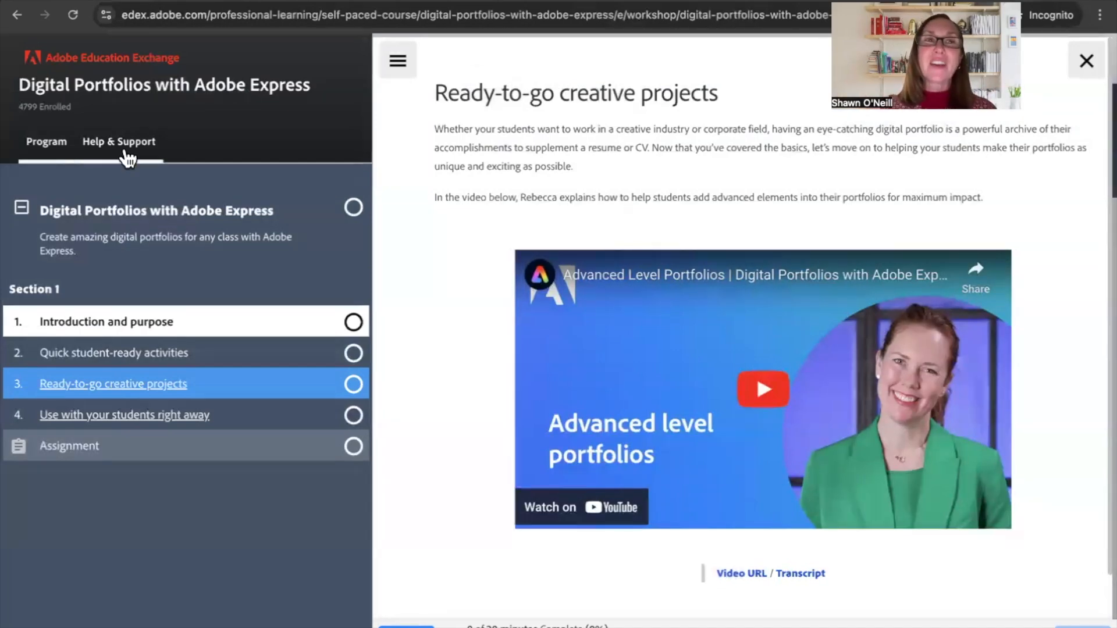
Step: Return to the Adobe Express for Education home page and look over the suggested project types and quick actions
click(152, 1)
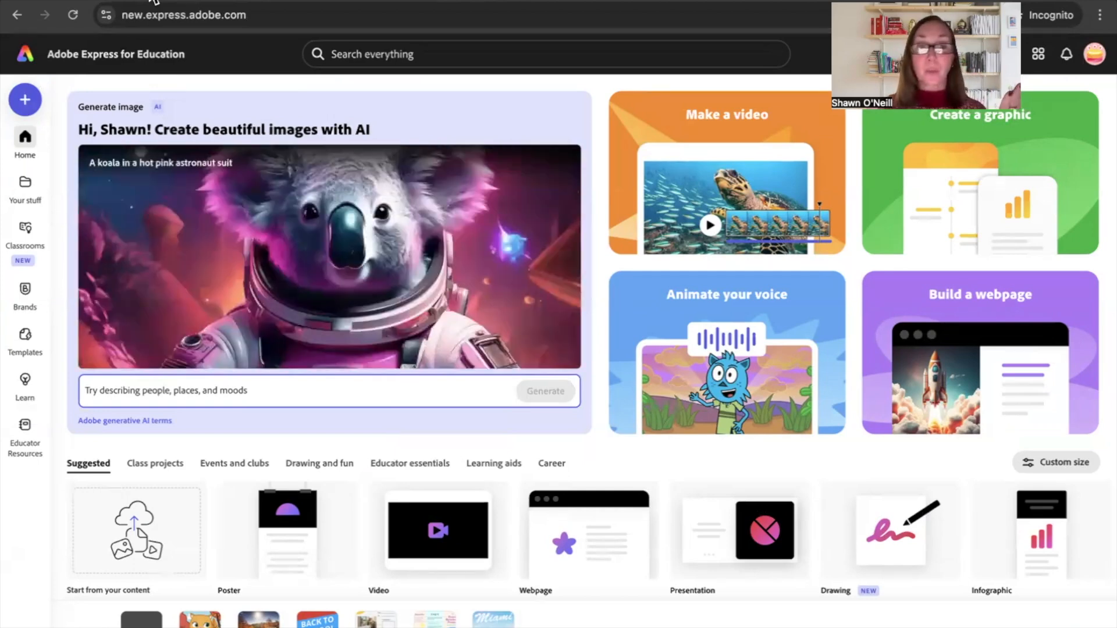
mouse_move(282, 558)
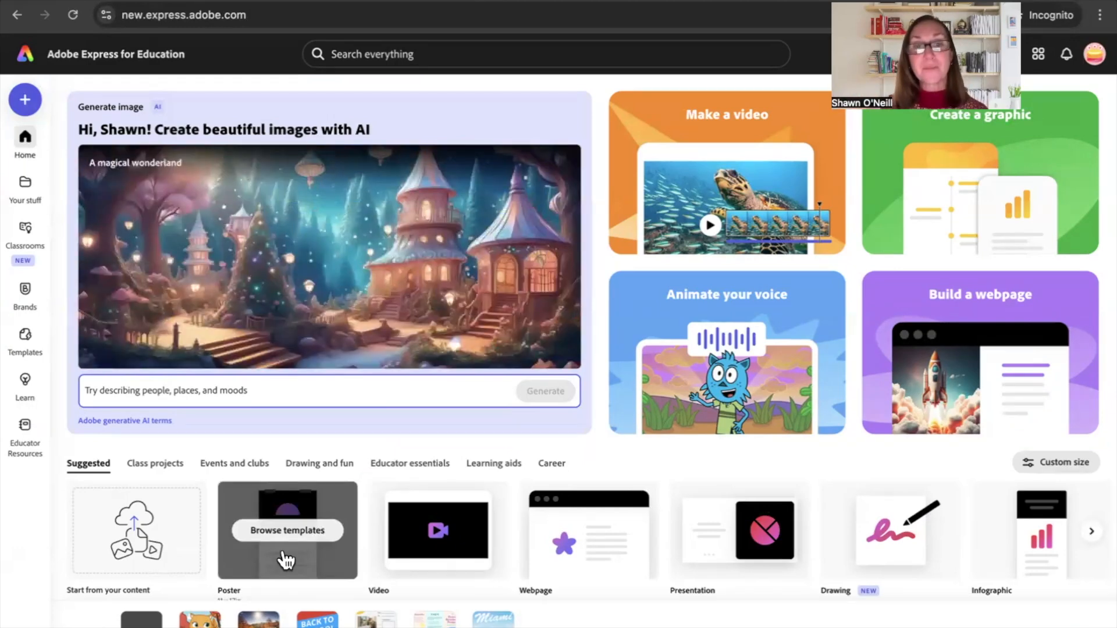
mouse_move(459, 531)
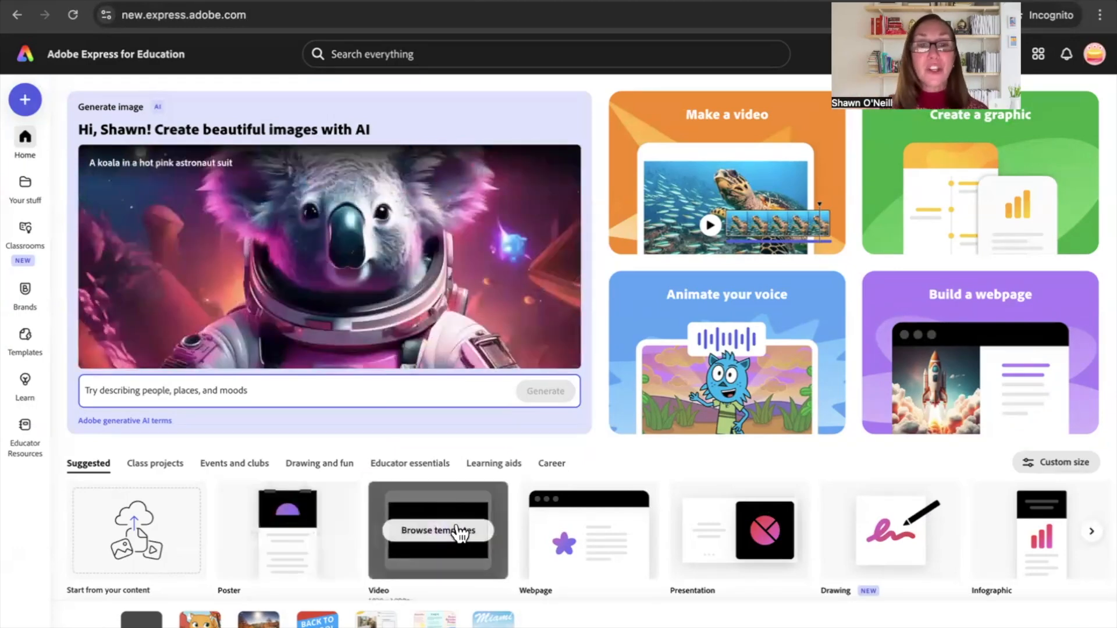
scroll(386, 504, down, 2)
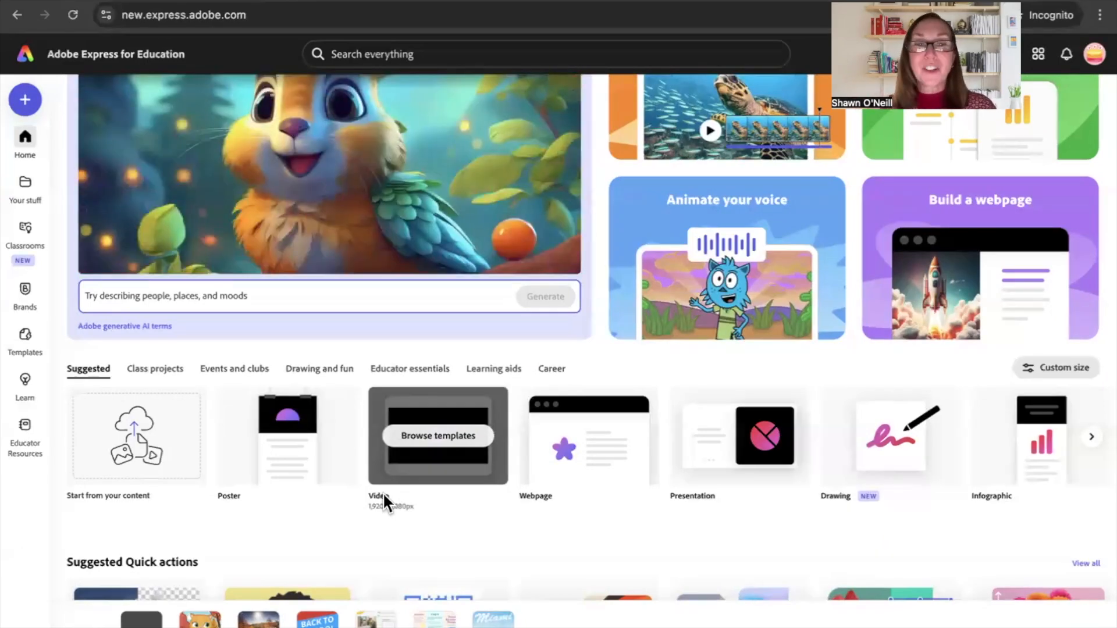
scroll(383, 493, up, 2)
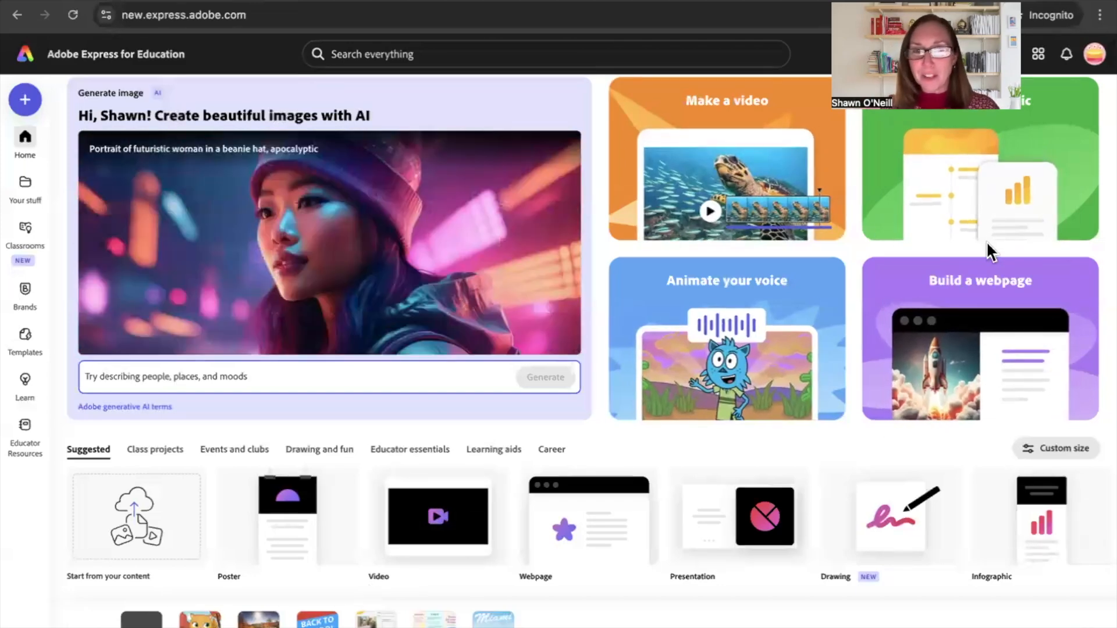
scroll(510, 442, down, 3)
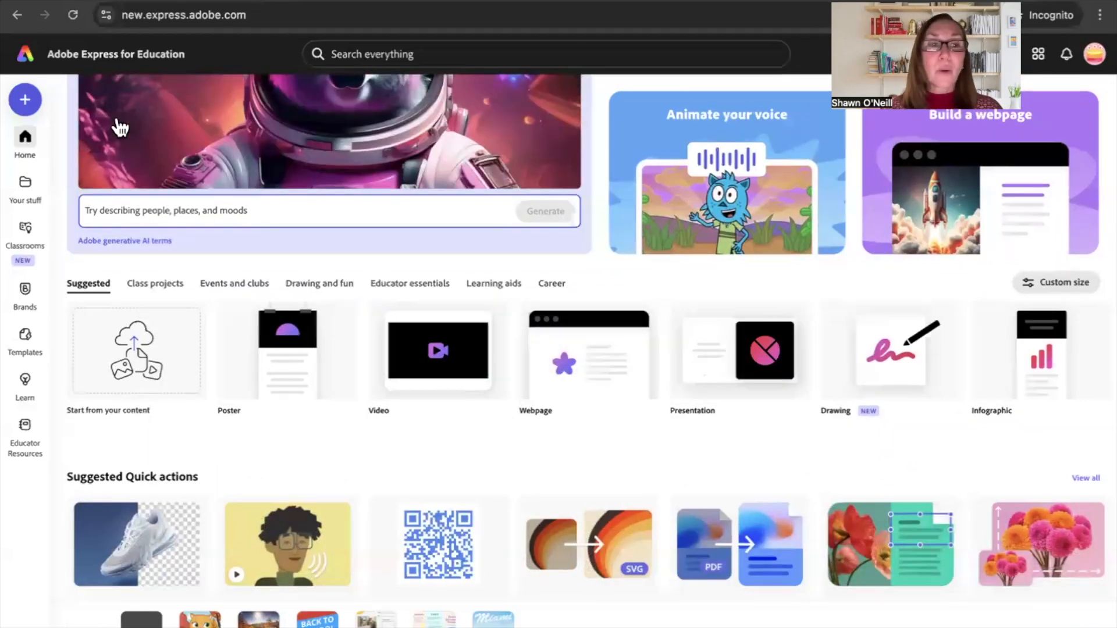
Step: Create a new webpage from the Class portfolio template in the Education category
click(25, 99)
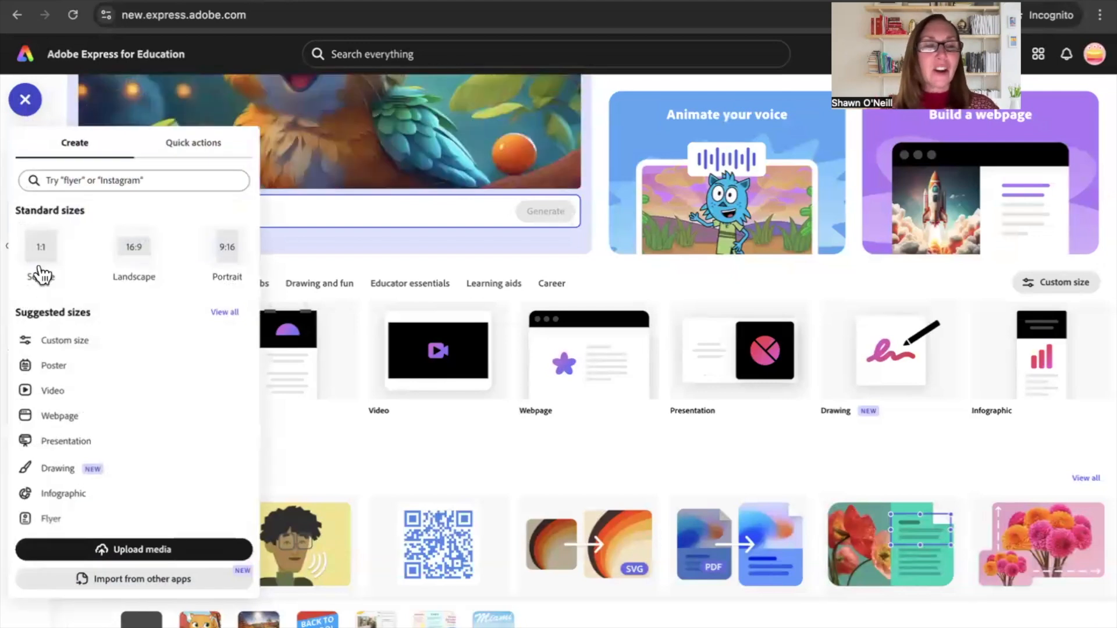
click(61, 417)
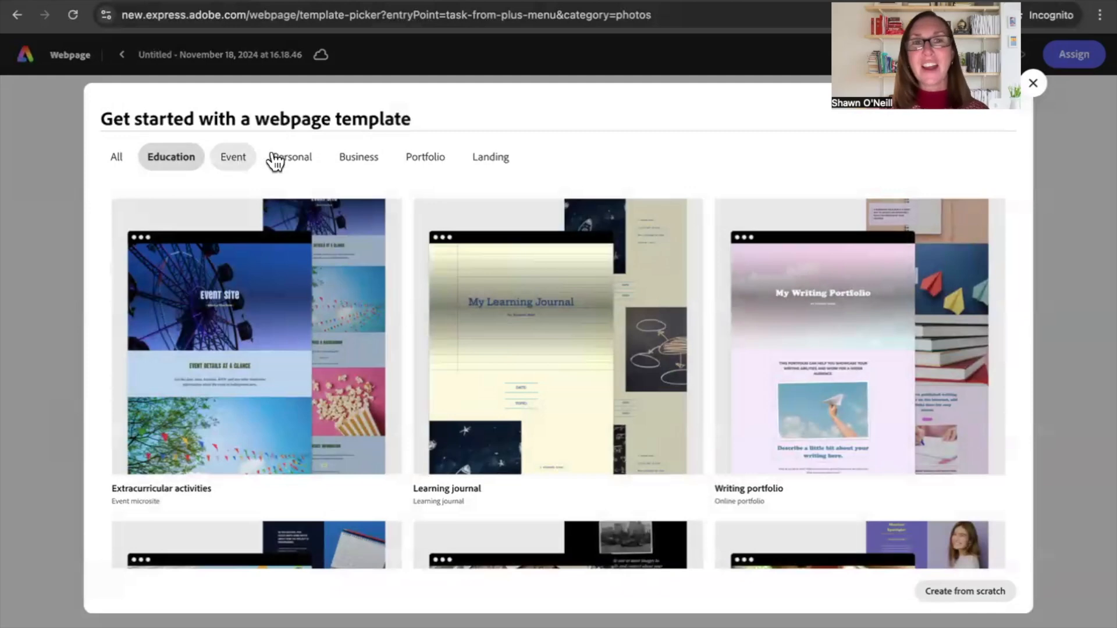
scroll(309, 347, down, 3)
mouse_move(309, 348)
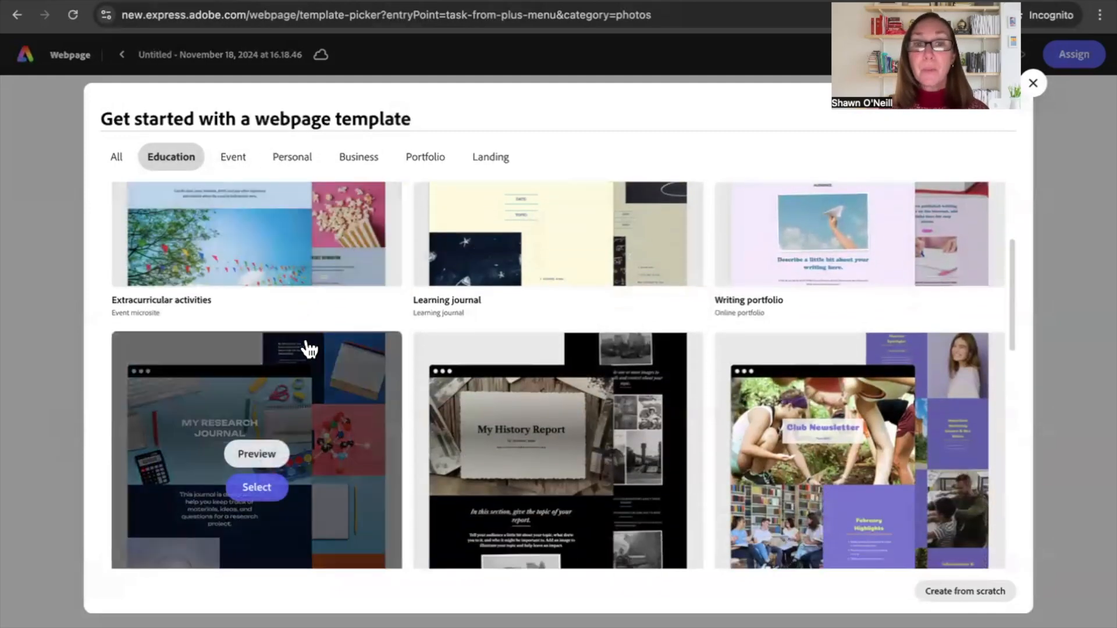
scroll(309, 348, down, 2)
scroll(309, 348, down, 5)
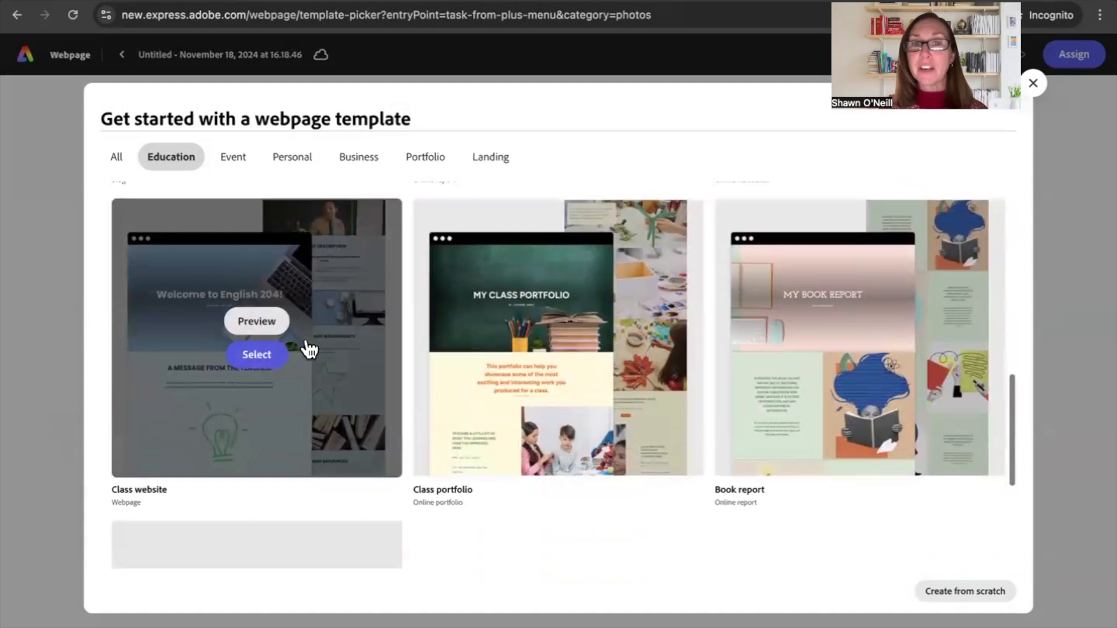
mouse_move(479, 372)
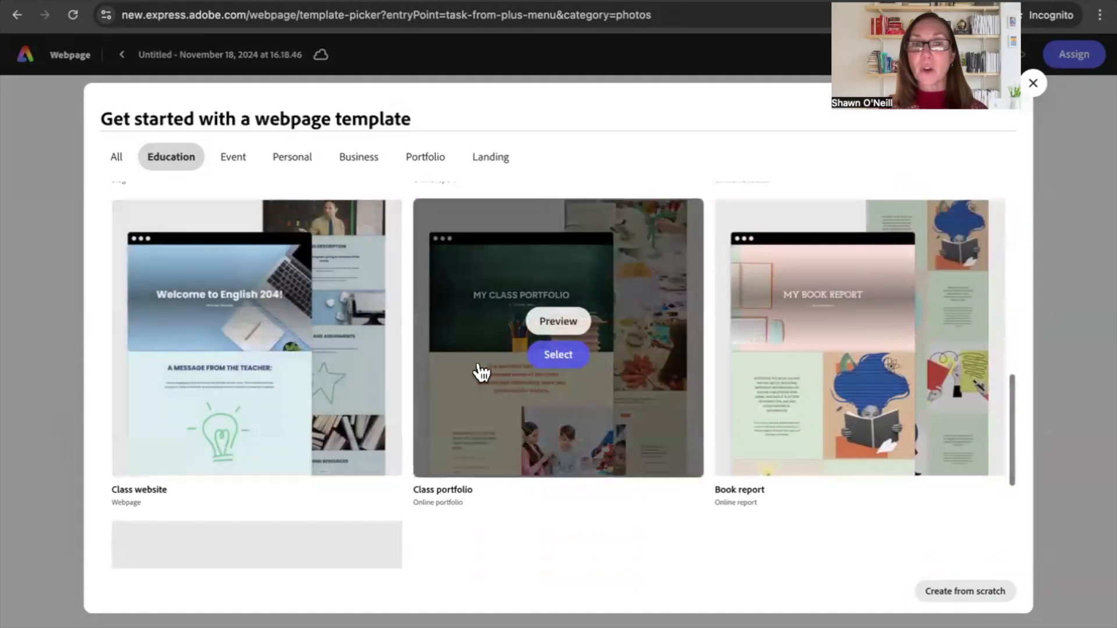
click(568, 355)
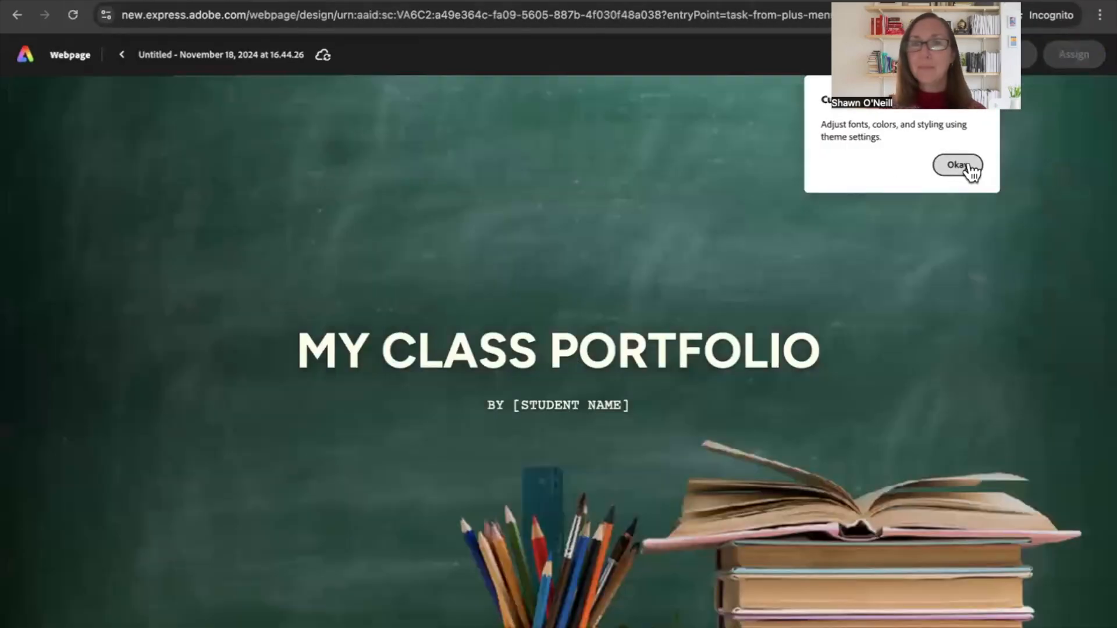
Step: Dismiss the theme settings tip and close the Themes options
click(957, 165)
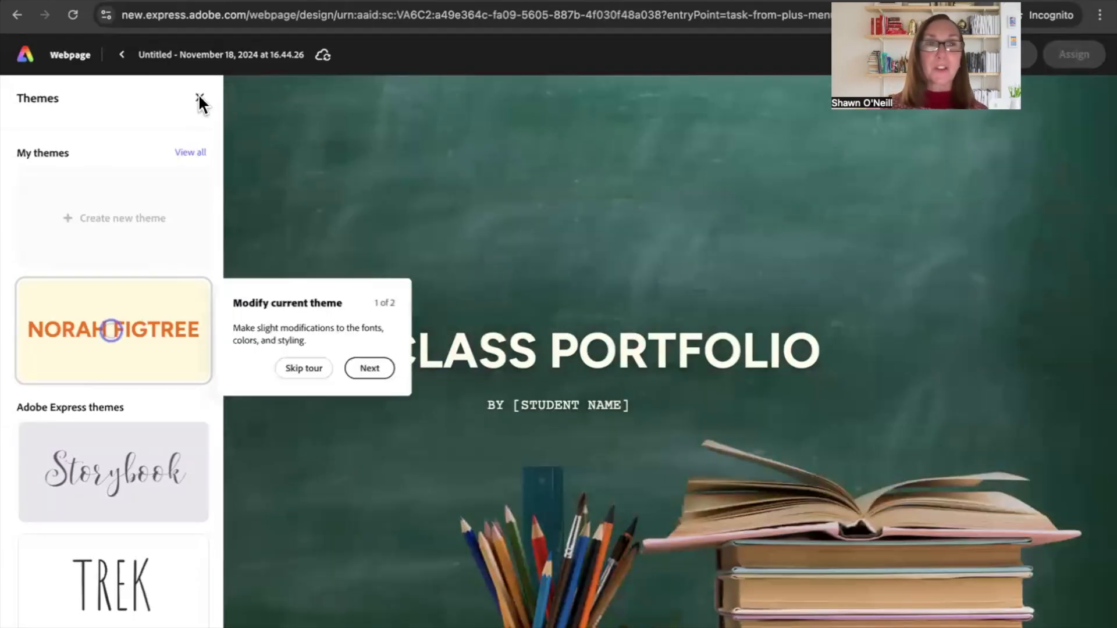
click(200, 99)
click(199, 100)
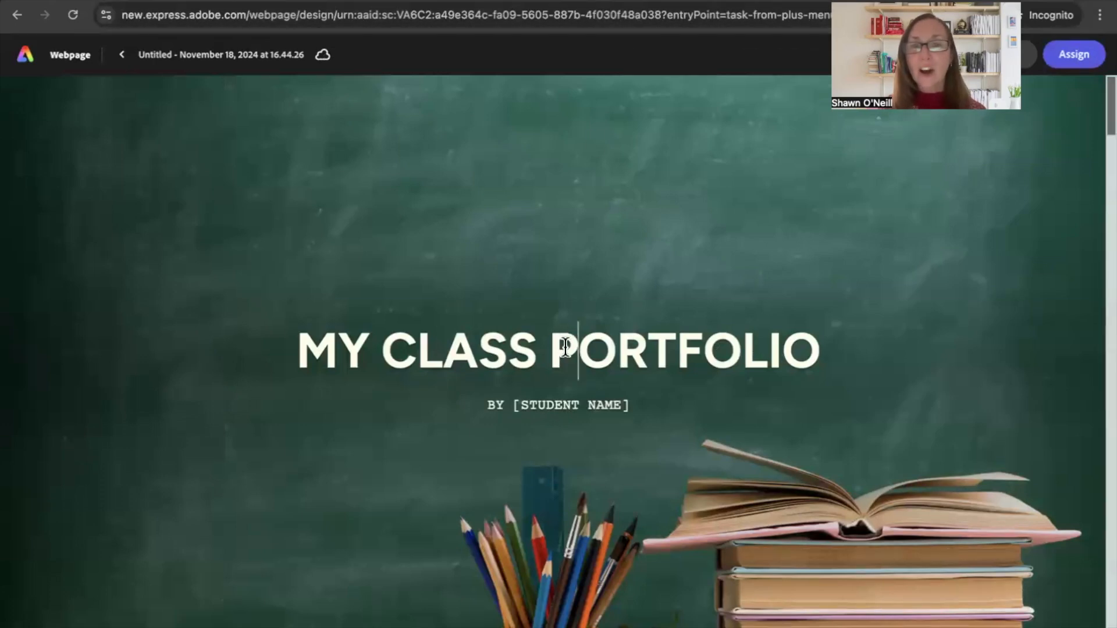
Step: Look through the Class portfolio template's sections, from the cover and its image options down to the reference links
click(776, 509)
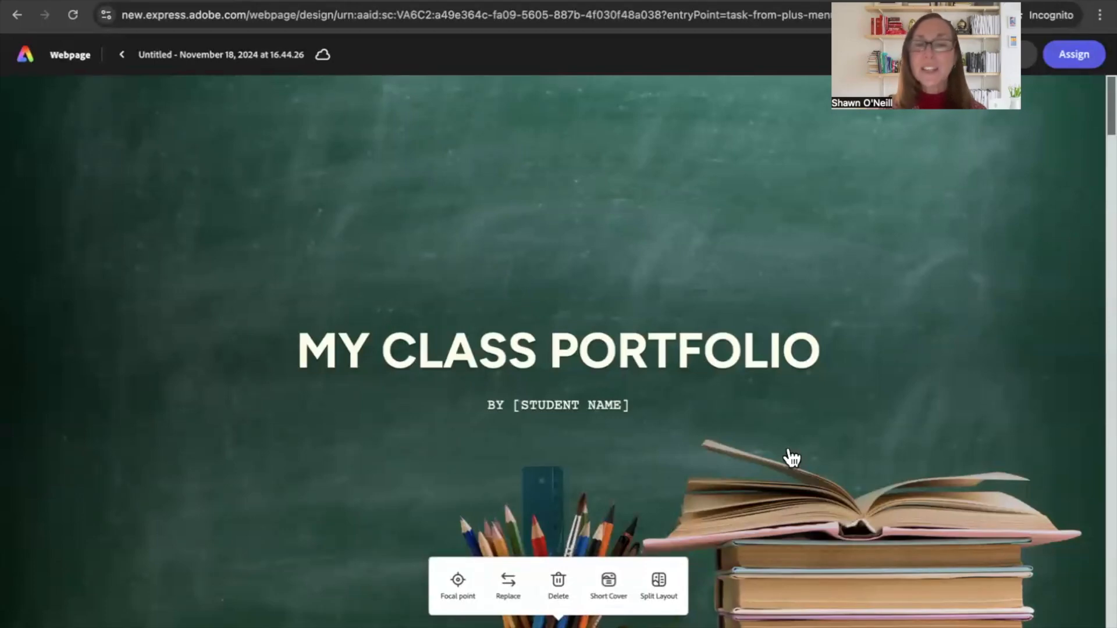
scroll(791, 448, down, 5)
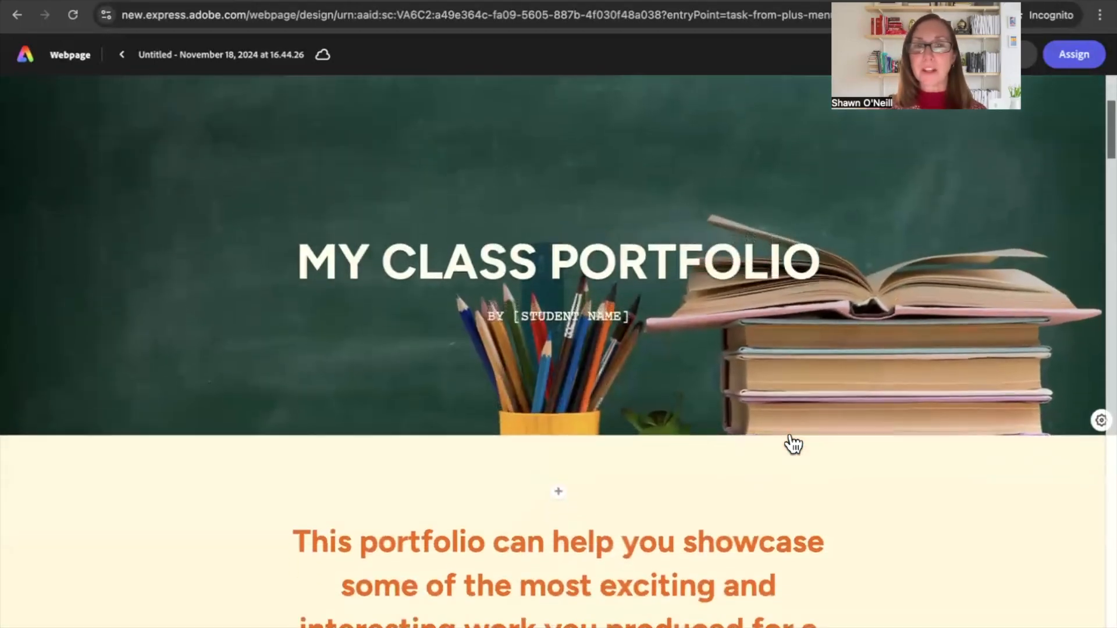
scroll(793, 445, down, 5)
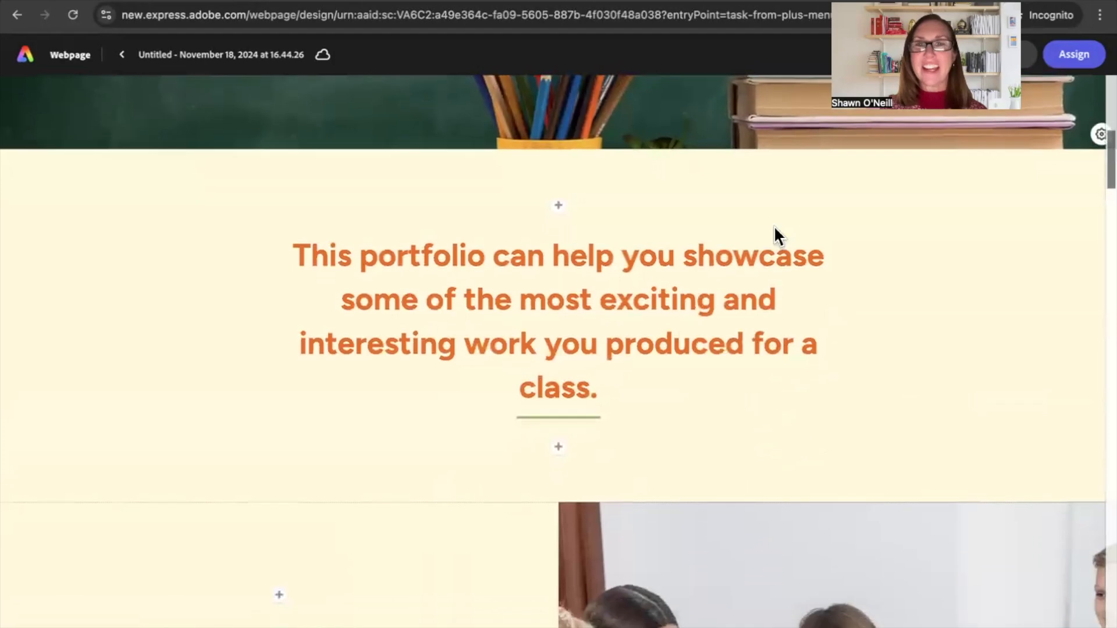
scroll(554, 312, down, 4)
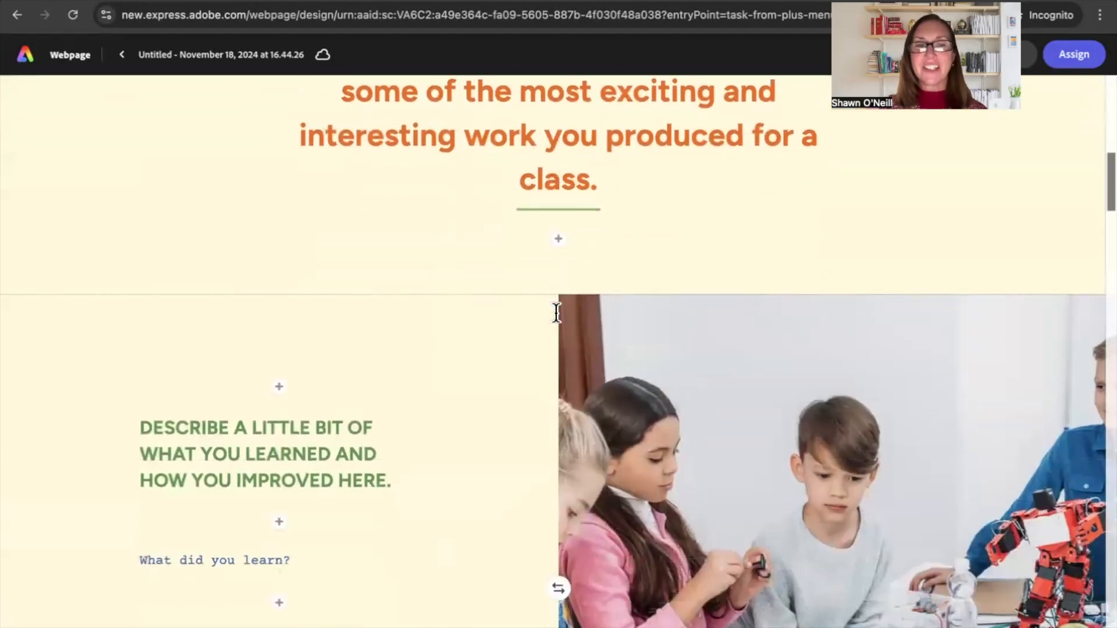
scroll(556, 313, down, 3)
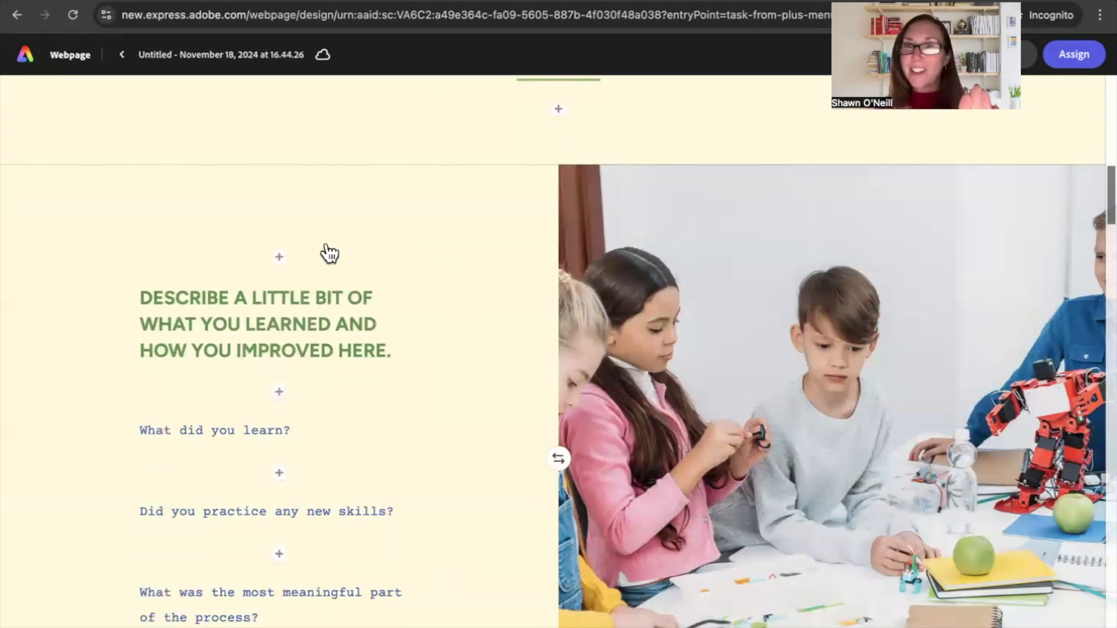
scroll(329, 253, down, 10)
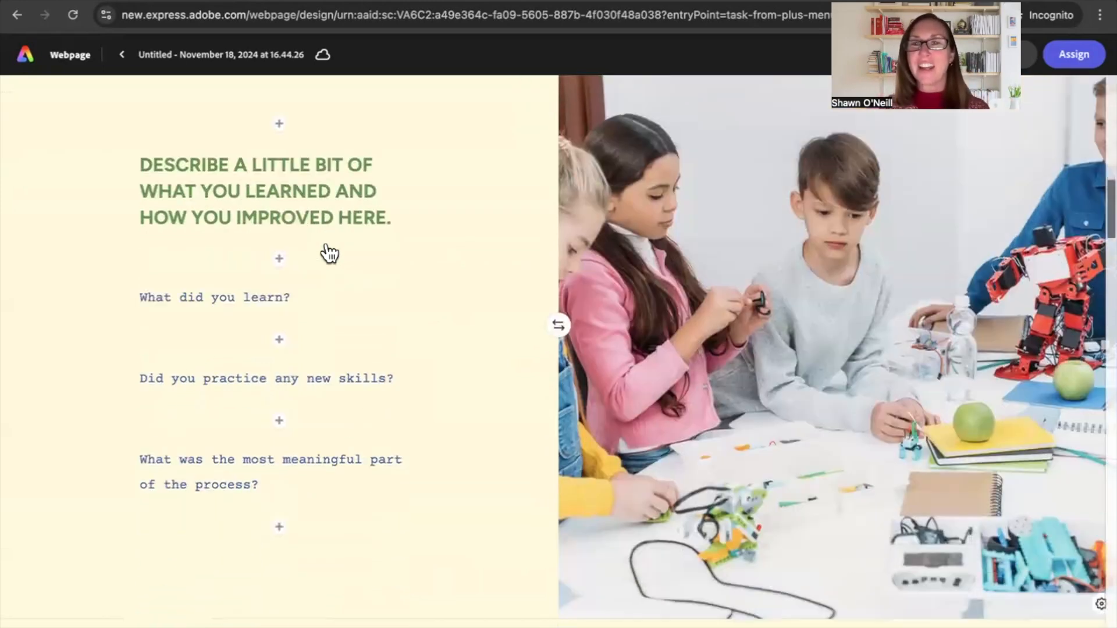
scroll(327, 251, down, 5)
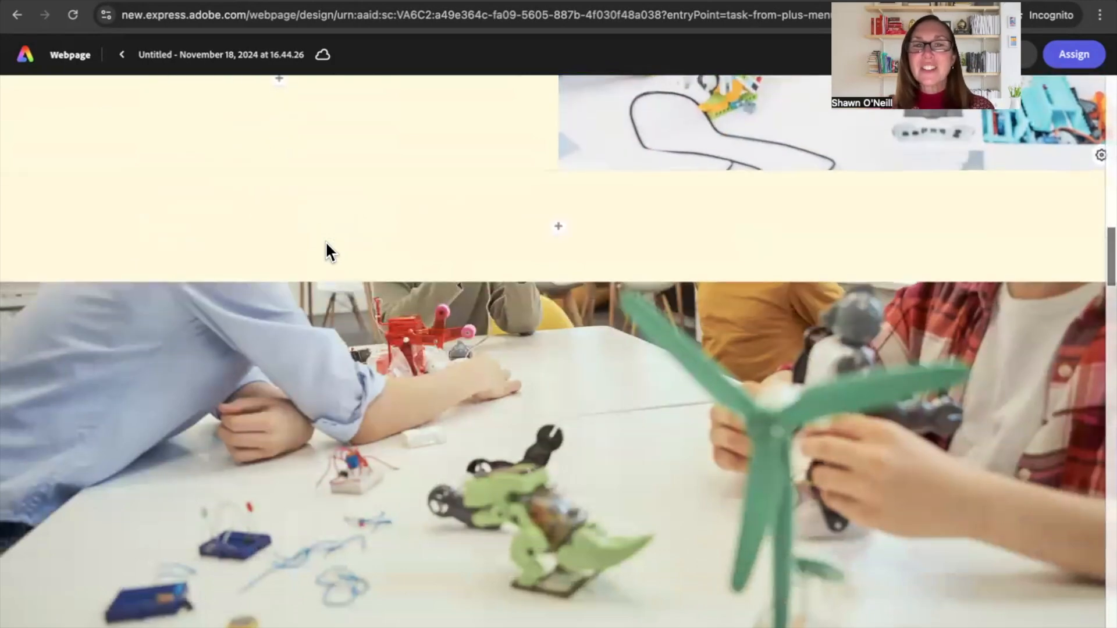
scroll(327, 248, down, 4)
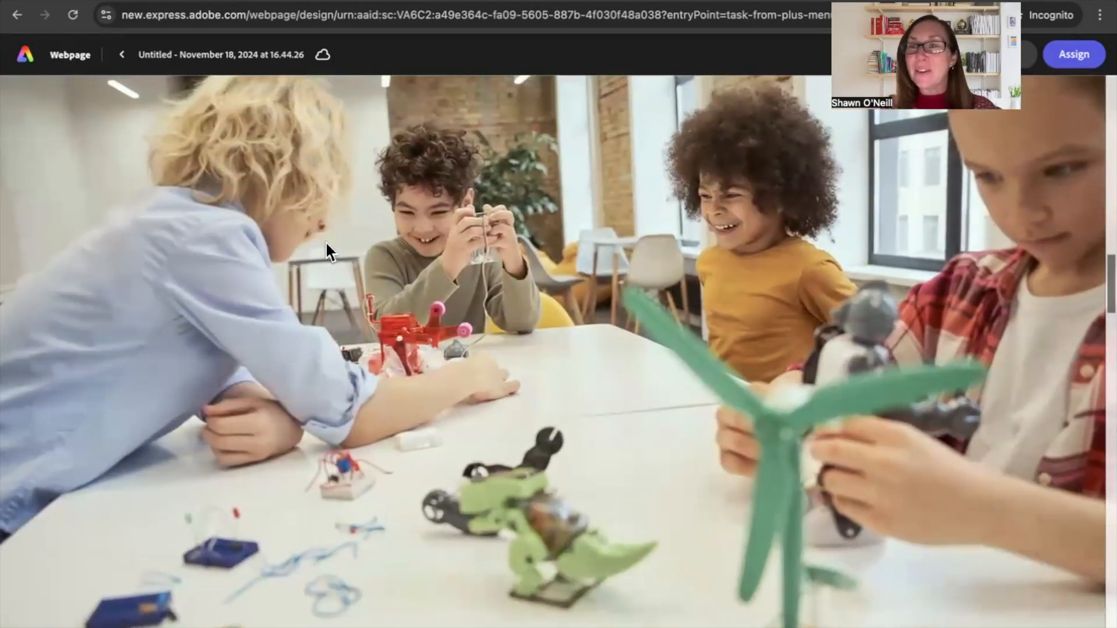
scroll(326, 252, down, 6)
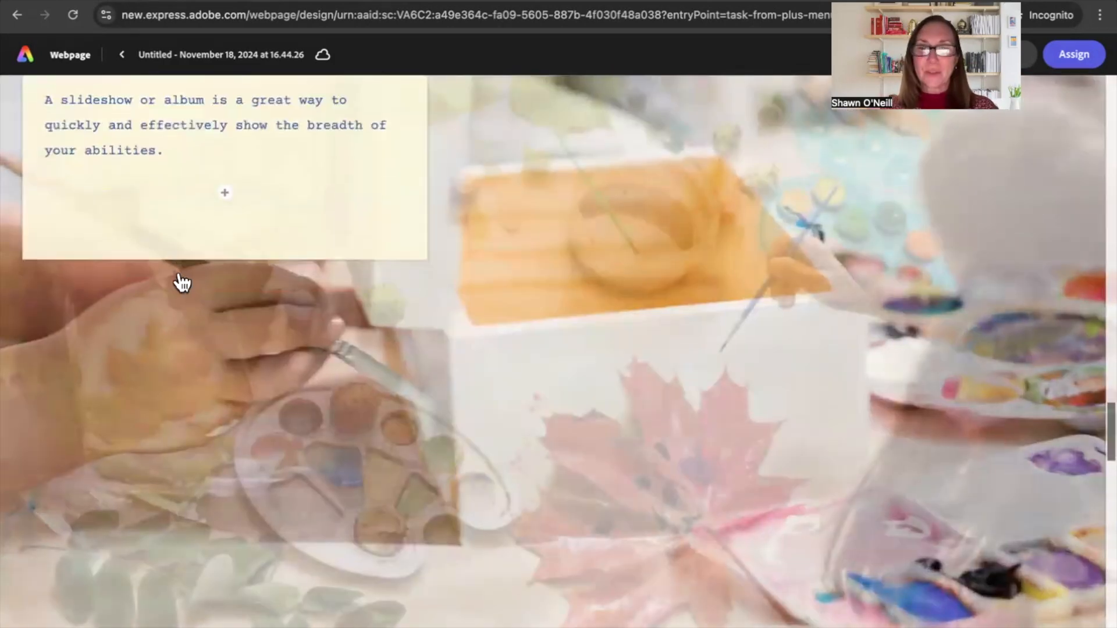
scroll(180, 282, down, 5)
scroll(184, 269, down, 5)
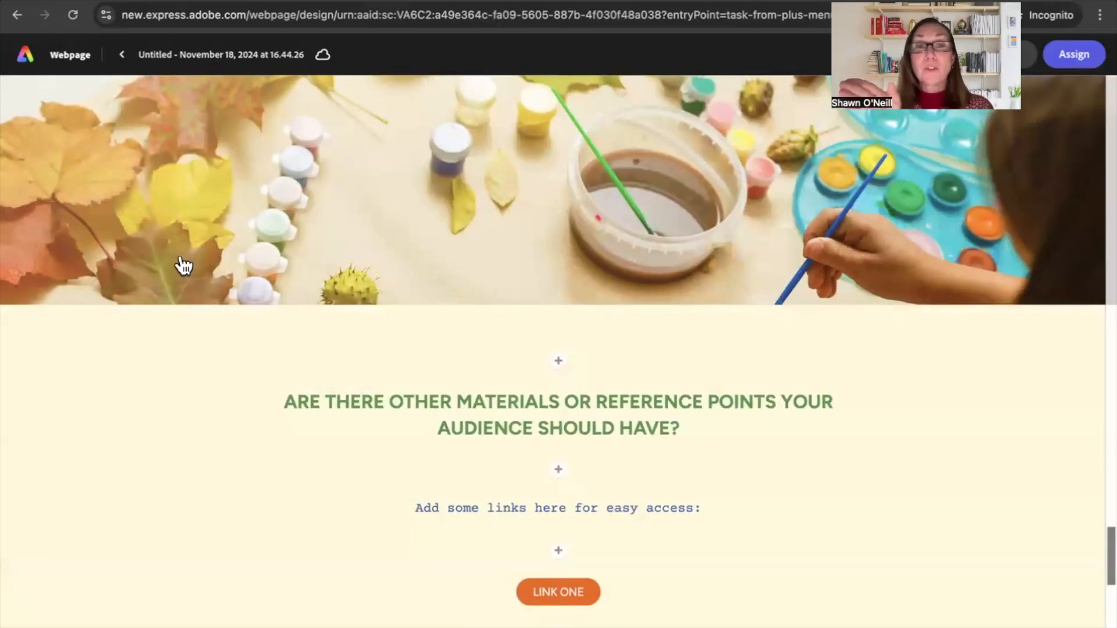
Step: Return to the Adobe Express home page and create a new webpage from scratch
click(23, 55)
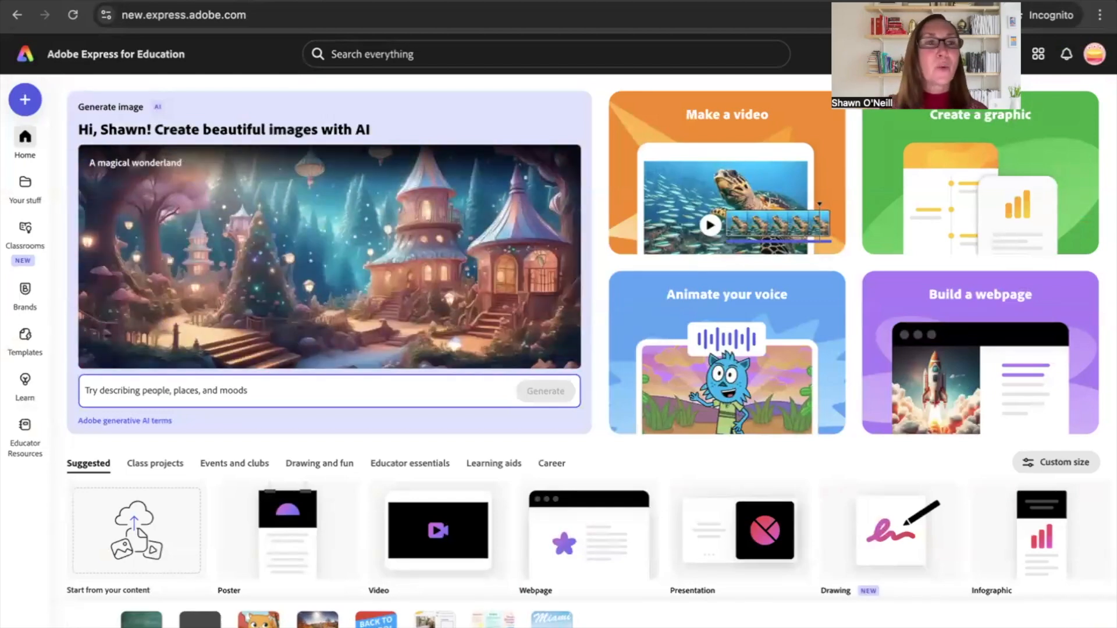
click(24, 104)
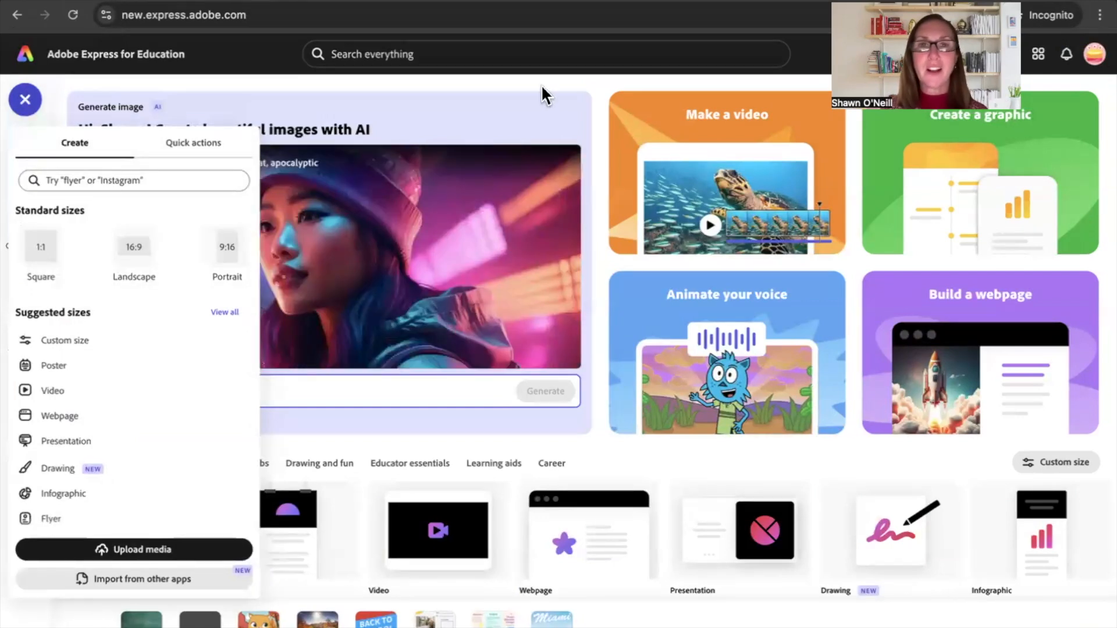
click(541, 83)
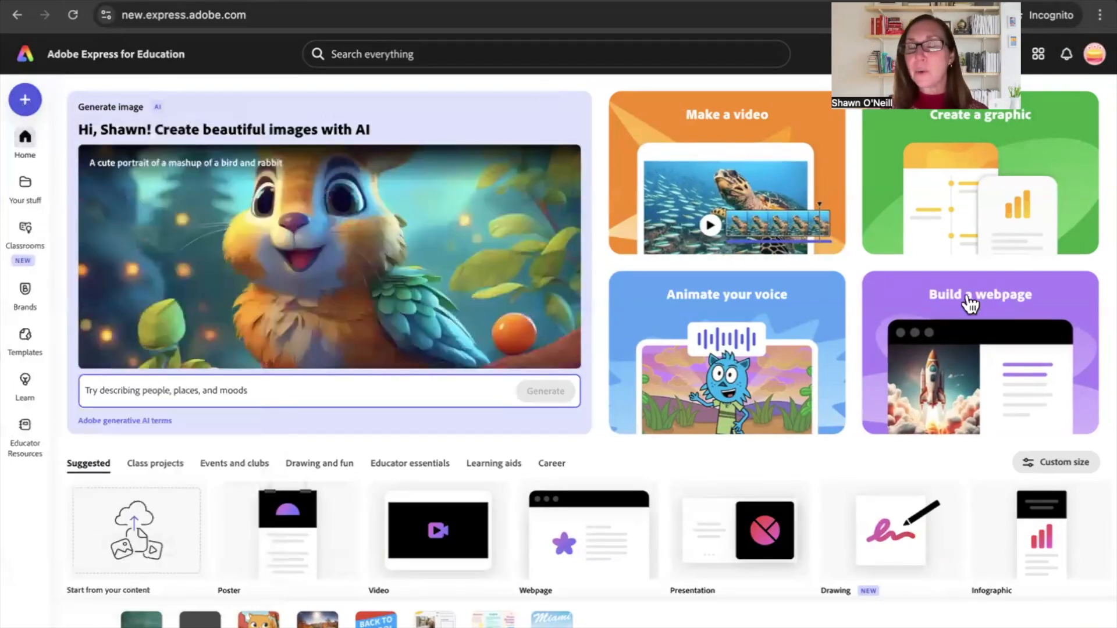
click(973, 298)
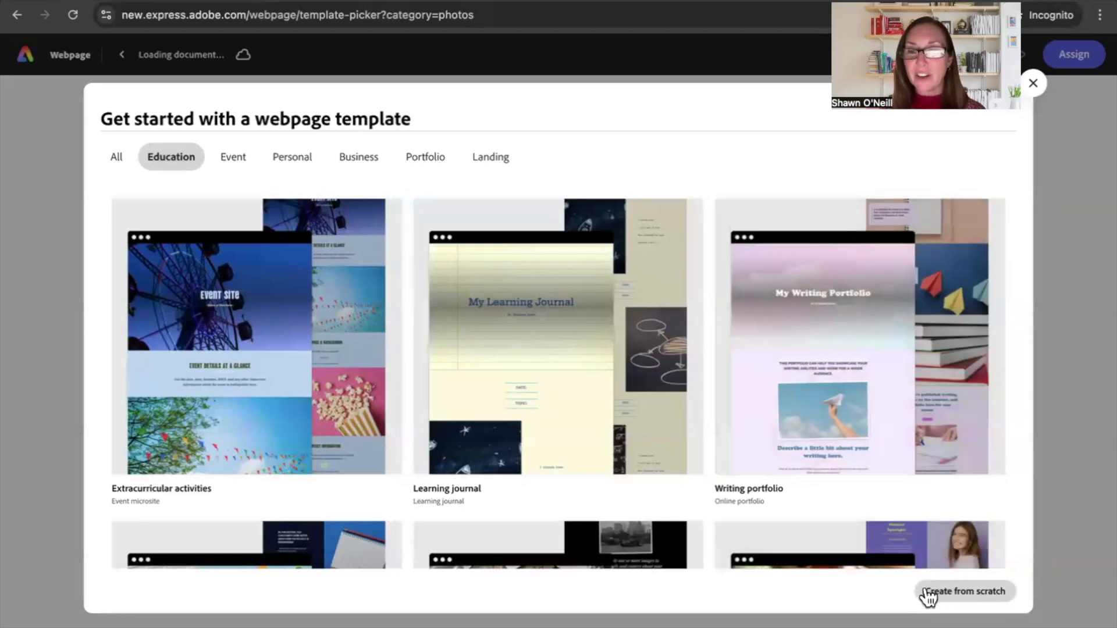
click(975, 592)
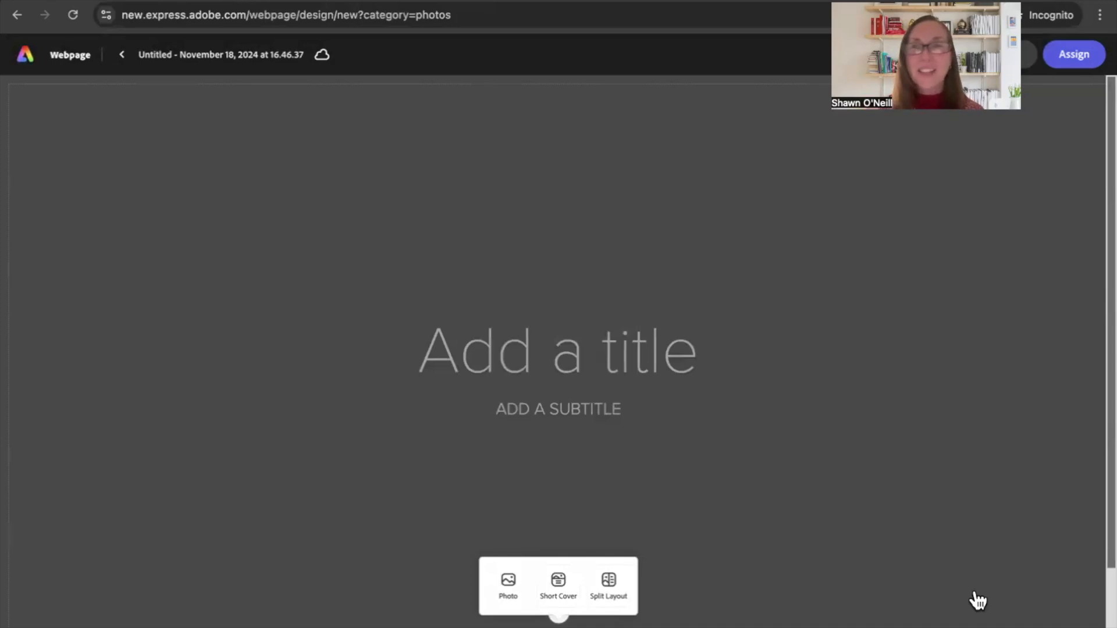
Step: Enter "Name" as the title on the blank webpage's cover
click(598, 368)
text(T)
key(BackSpace)
text(a)
key(BackSpace)
text(Name)
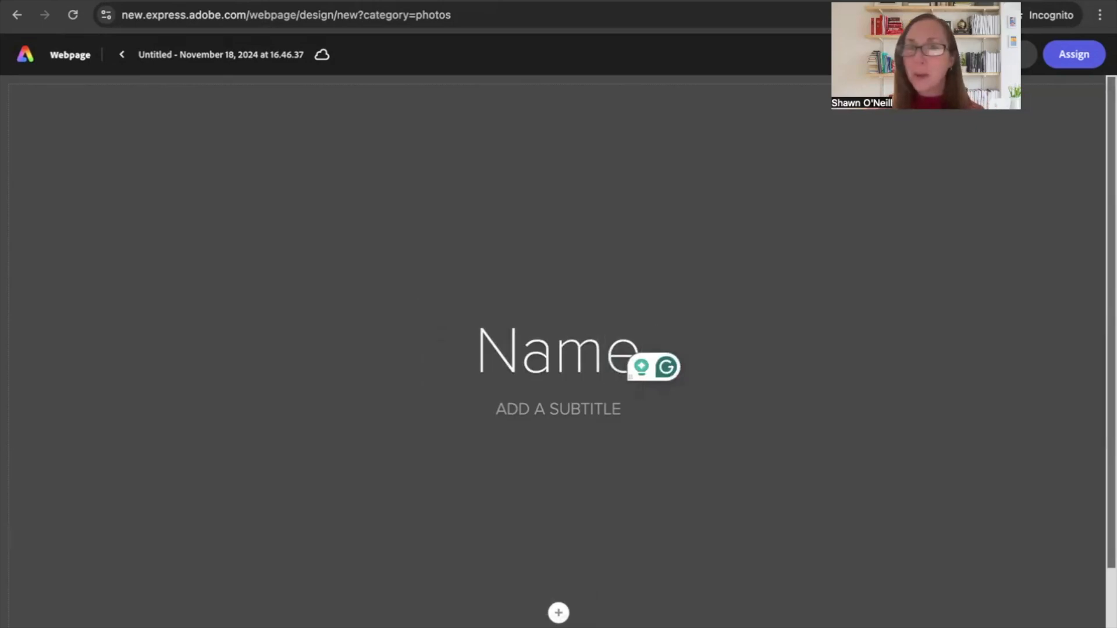
Step: Set the cover's subtitle to "SCIENCE FAIR PROJECT" and apply the Split Layout to the cover
click(564, 409)
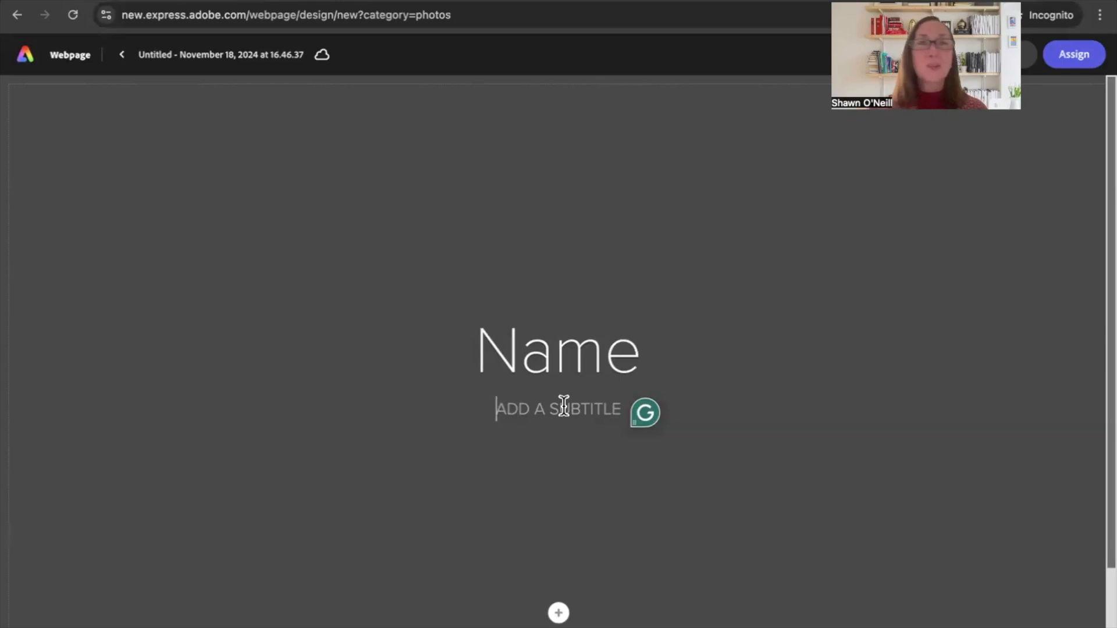
text(s)
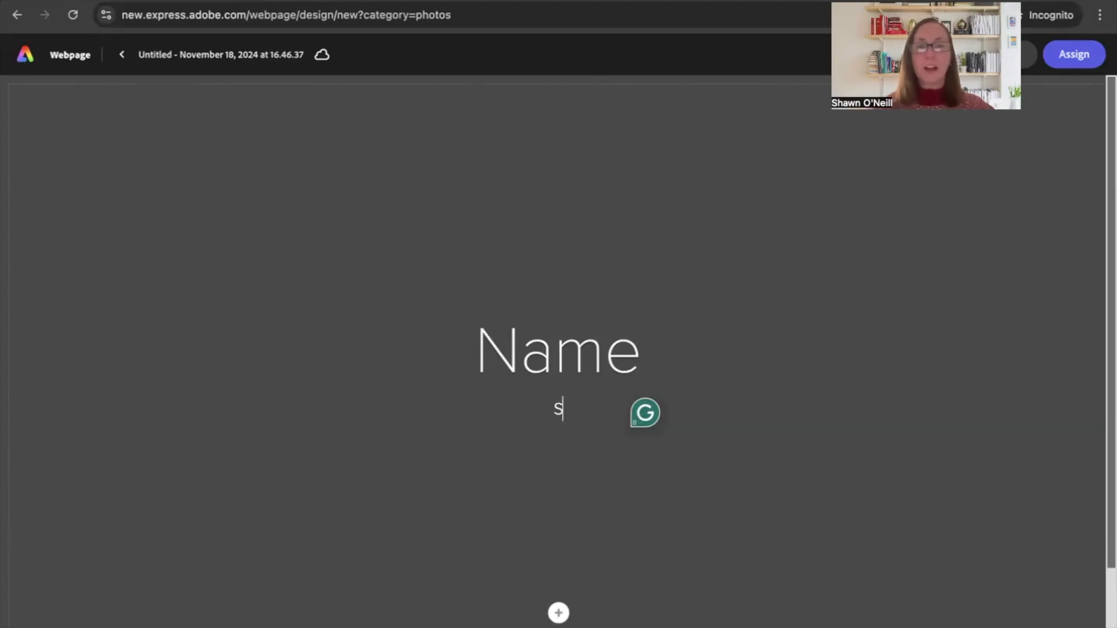
text(chooe )
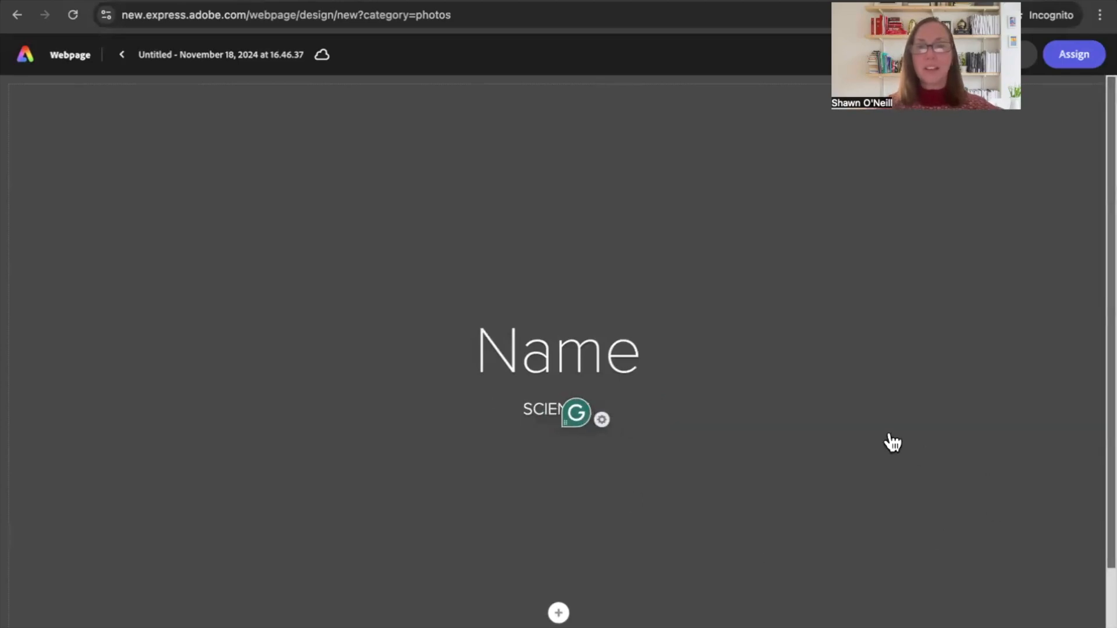
text(FAIR PROJECT)
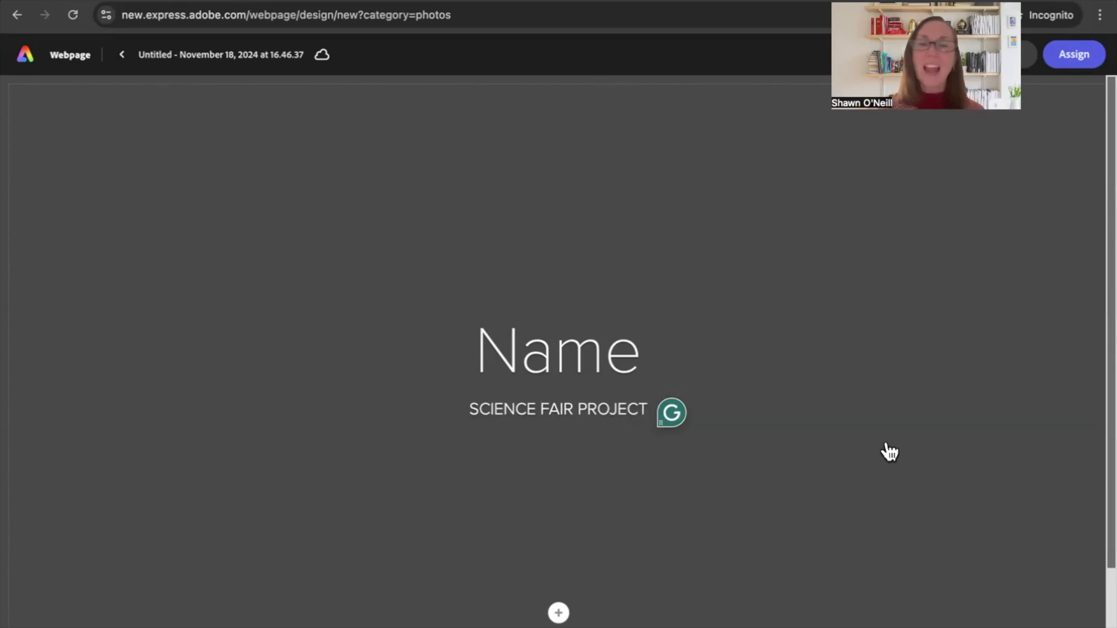
click(558, 613)
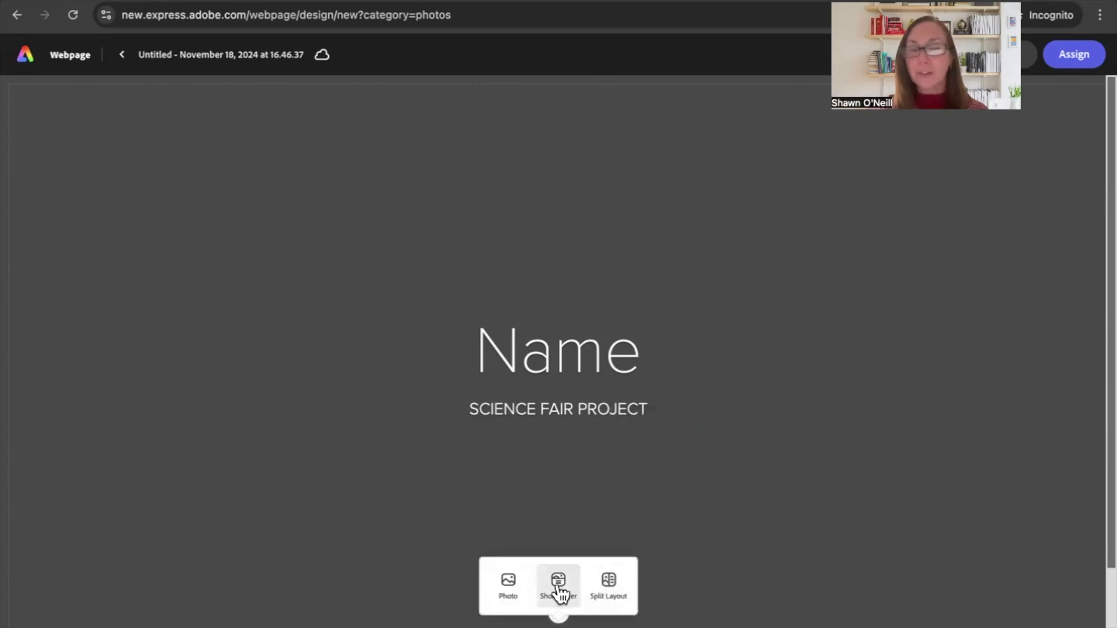
click(609, 600)
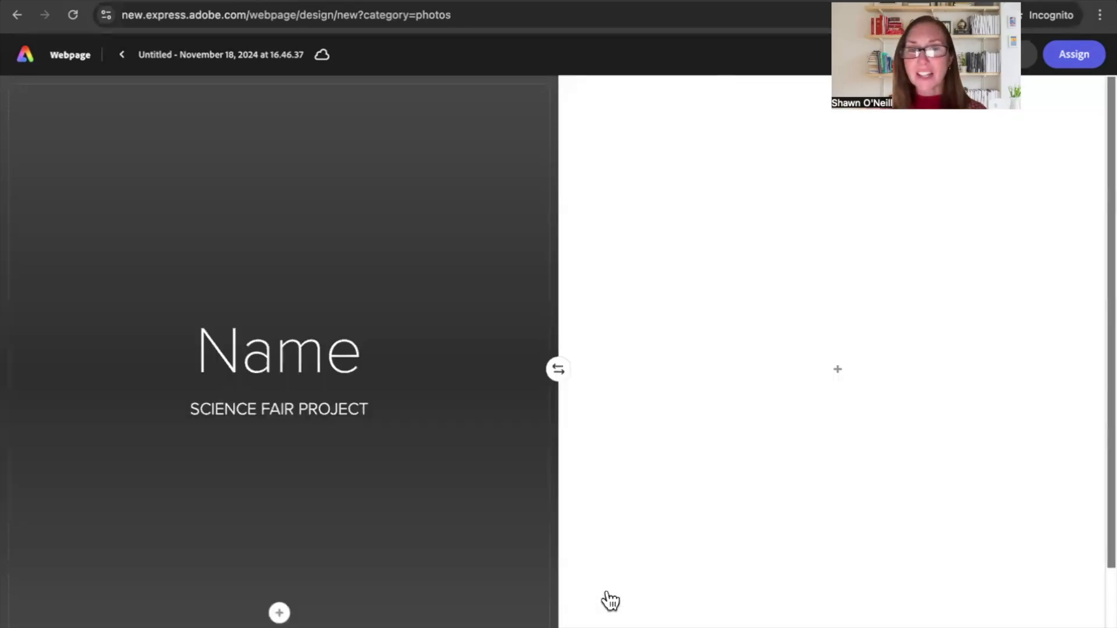
Step: Leave the webpage editor and open the saved webpage with the plain dark cover from Your stuff
click(121, 54)
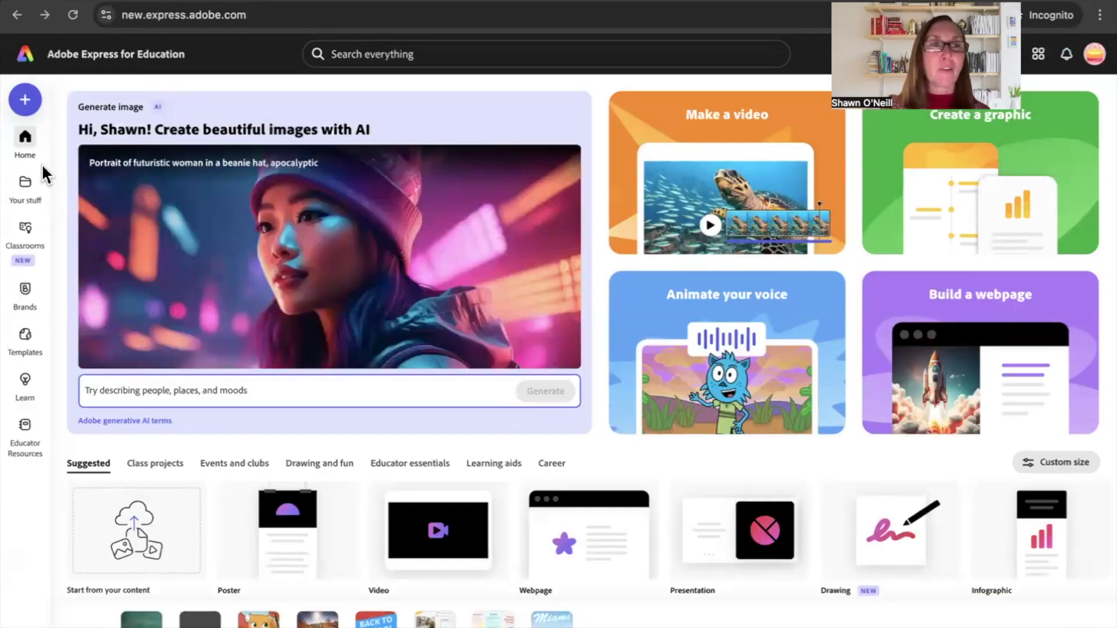
click(23, 187)
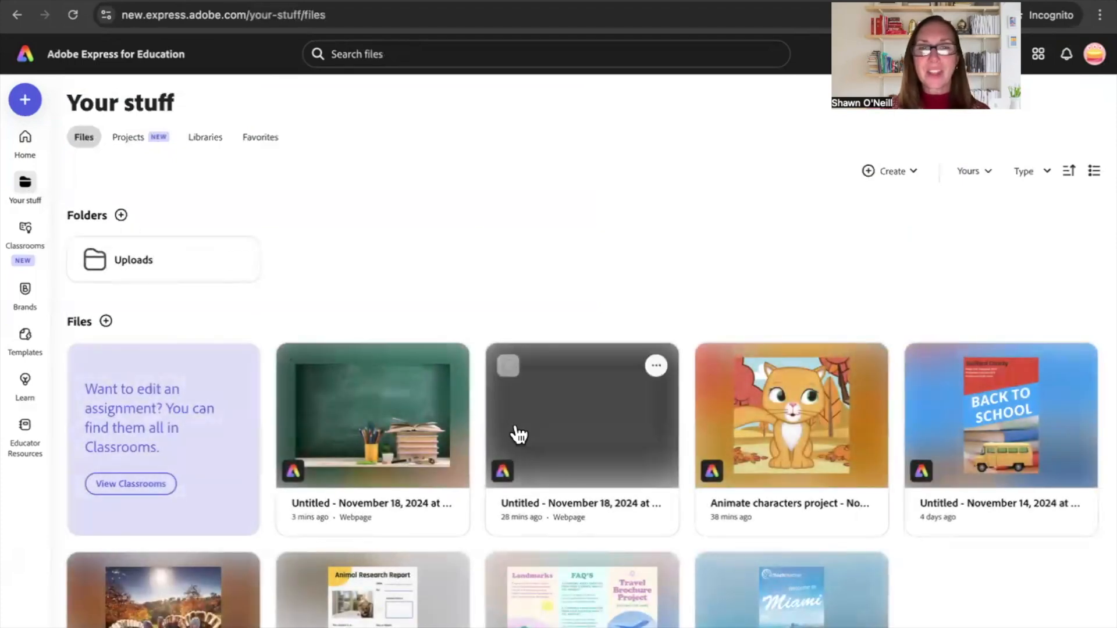
click(594, 415)
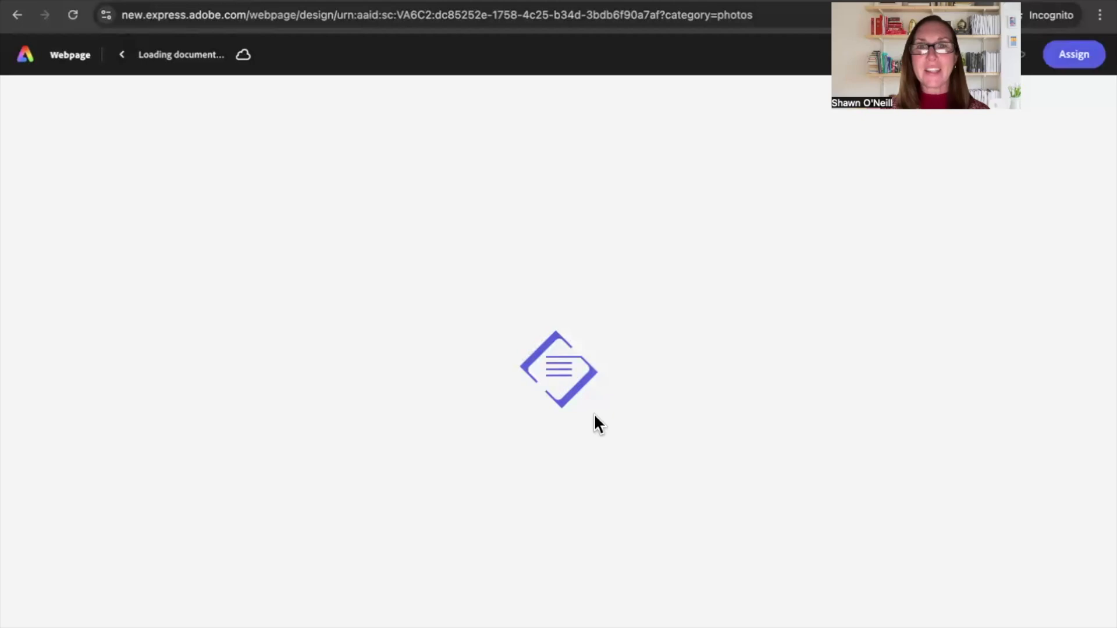
Step: Set the cover title of the blank webpage to "Name" and its subtitle to "SCIENCE FAIR PROJECT"
text(Name)
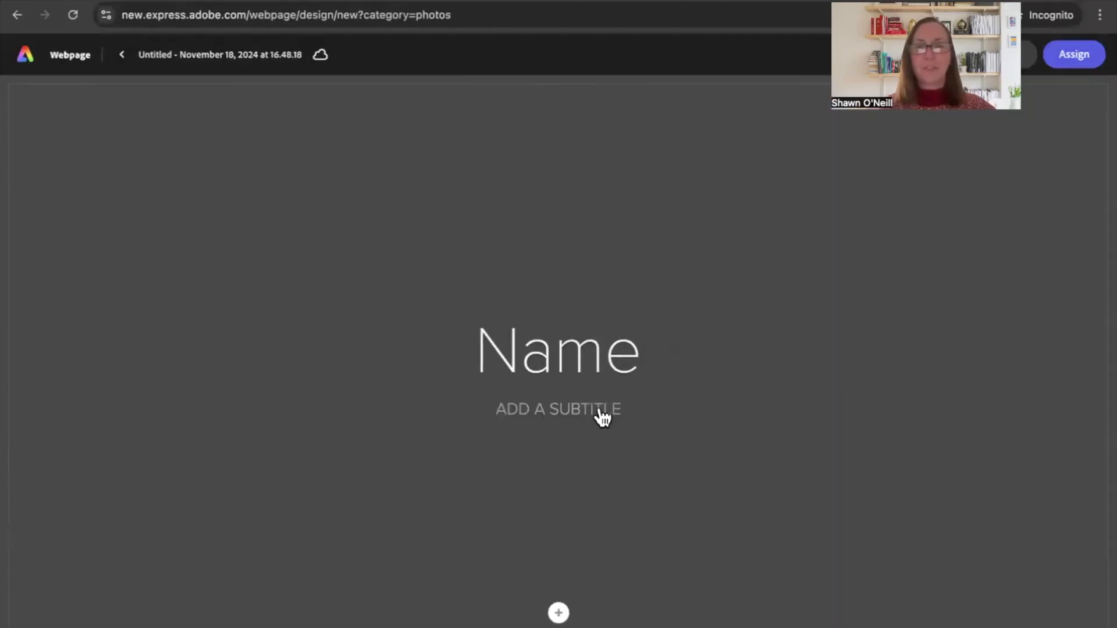
click(561, 409)
text(science fair project)
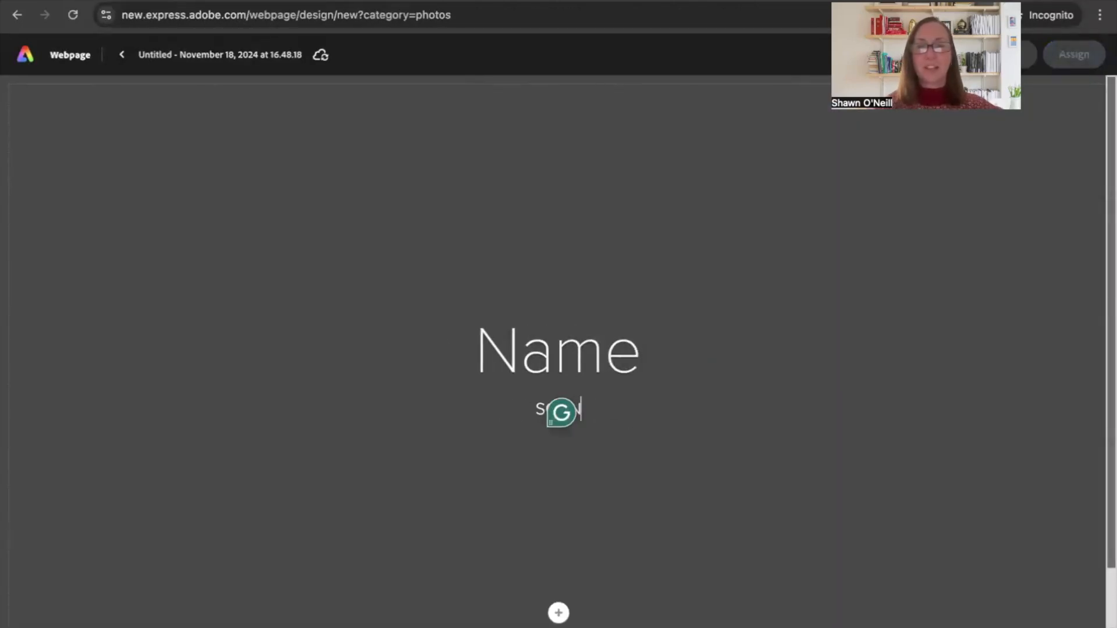
Step: Add the star-trails photo from the Featured free collection as the webpage's cover image
click(559, 614)
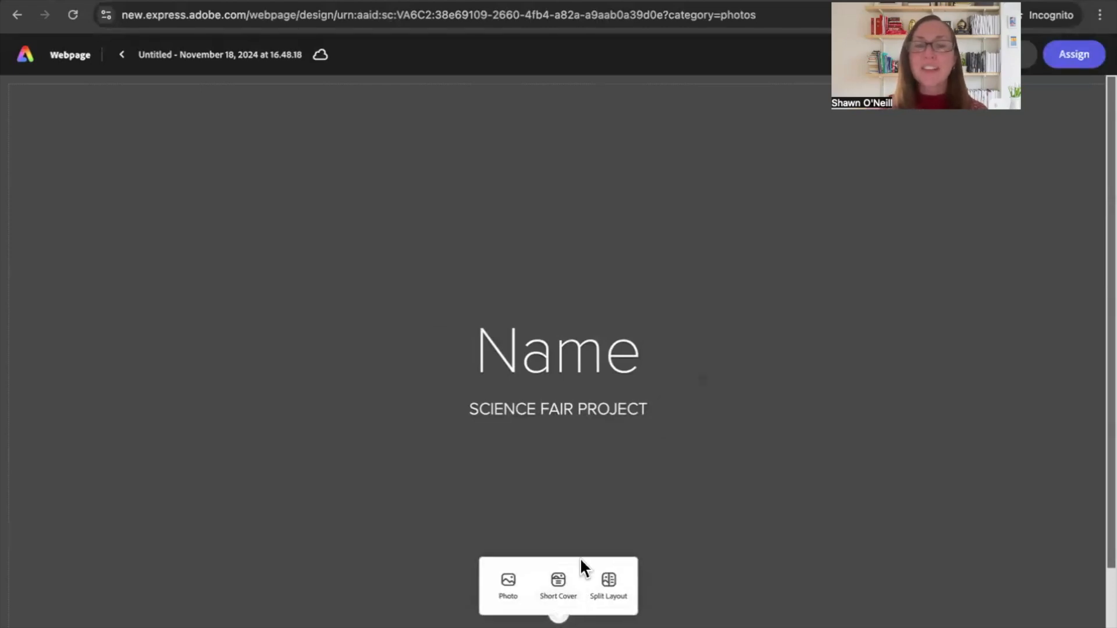
click(512, 578)
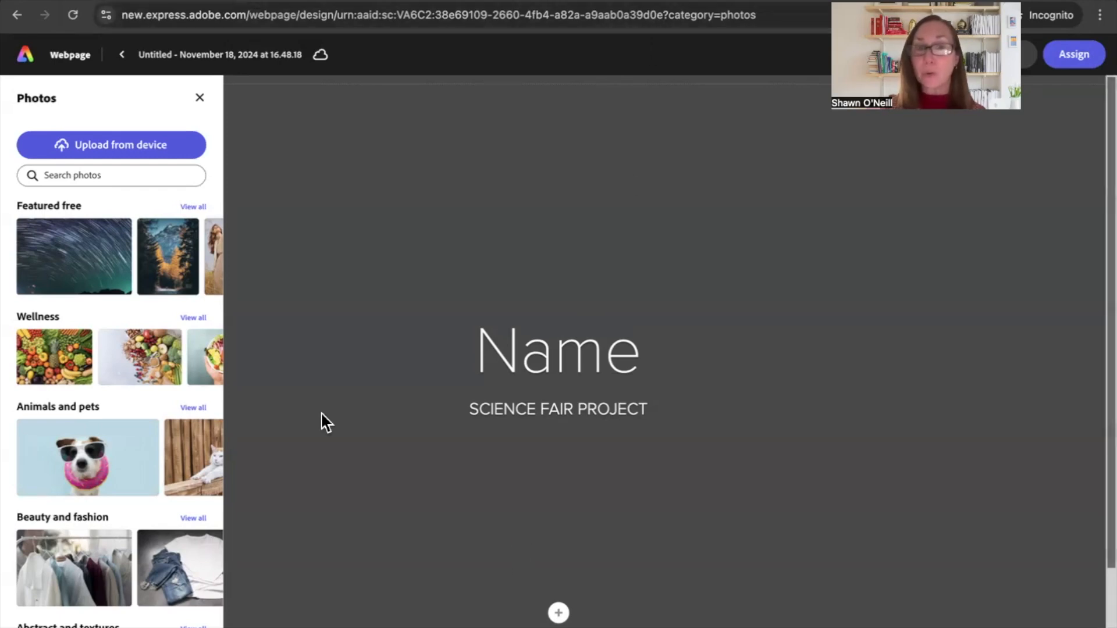
click(77, 146)
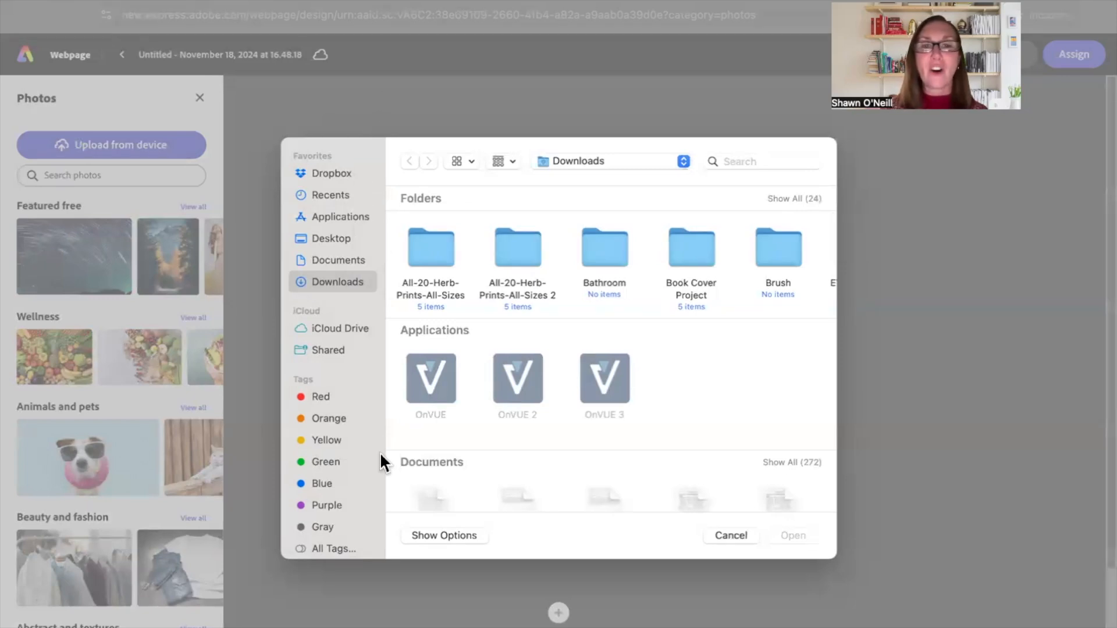
click(731, 536)
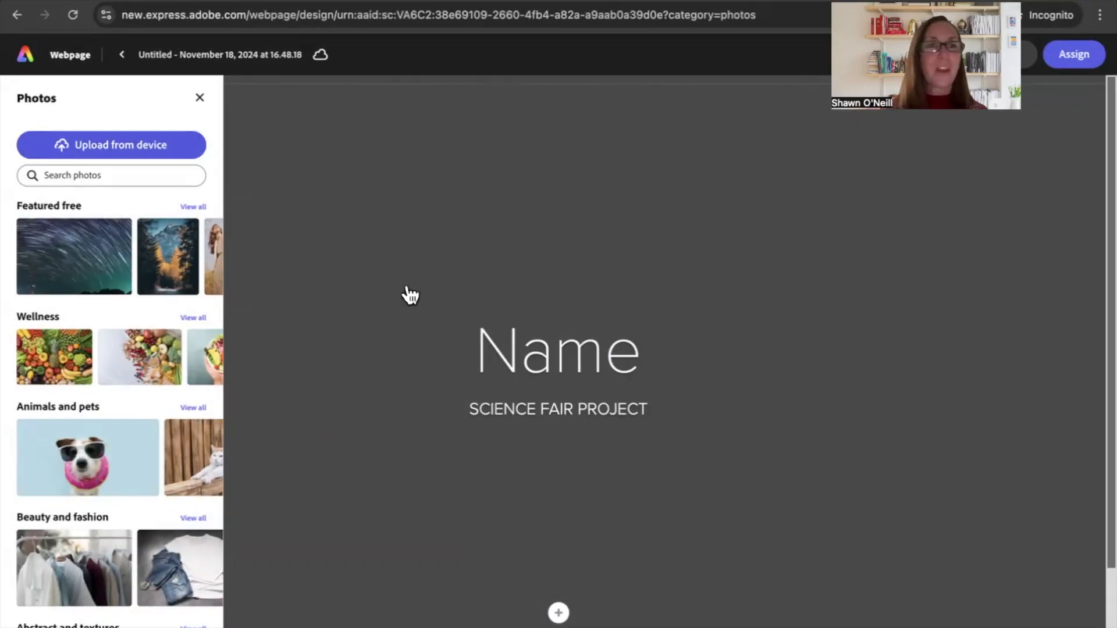
click(89, 263)
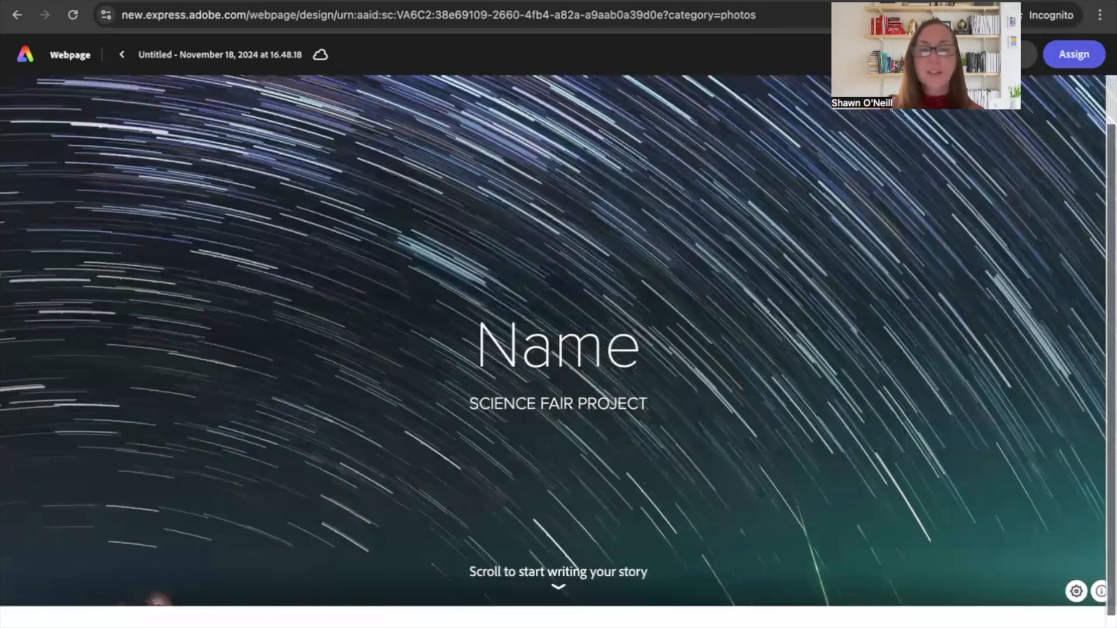
Step: Add a text block reading "Header" directly below the webpage's cover
scroll(559, 351, down, 2)
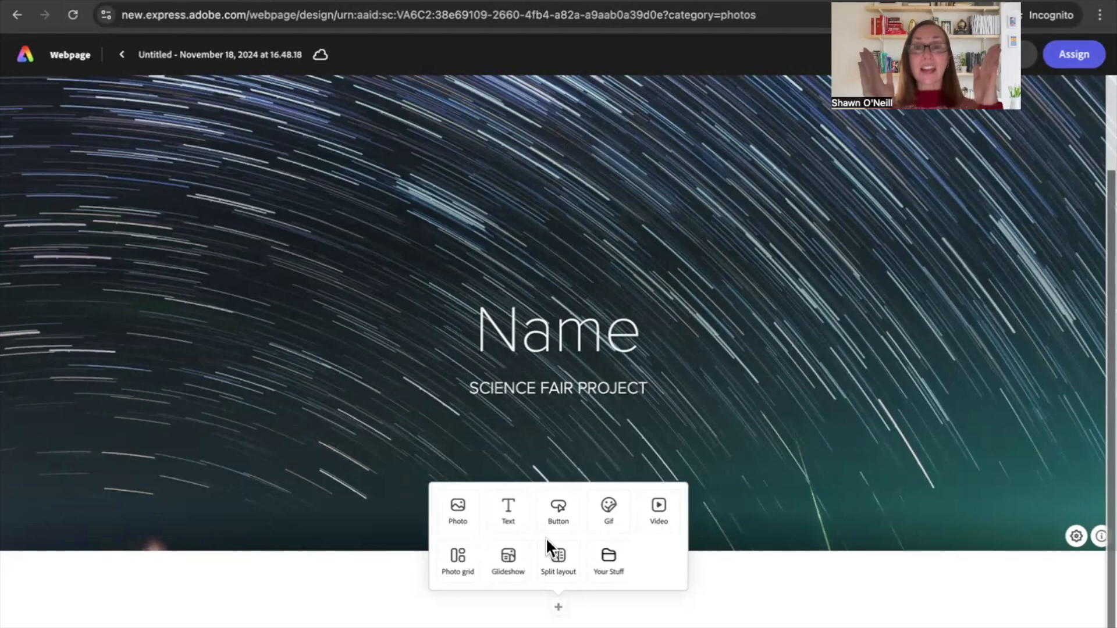
click(514, 518)
text(Header)
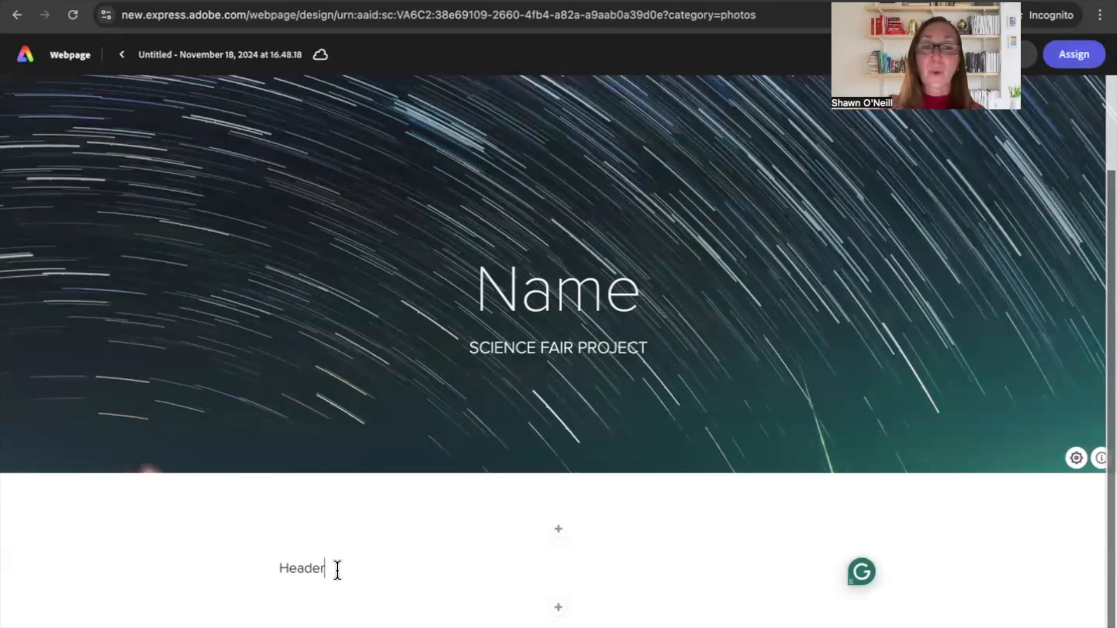
Step: Format the "Header" text as a centre-aligned H1 heading, trying H2 as an alternative along the way
drag(337, 571, 272, 573)
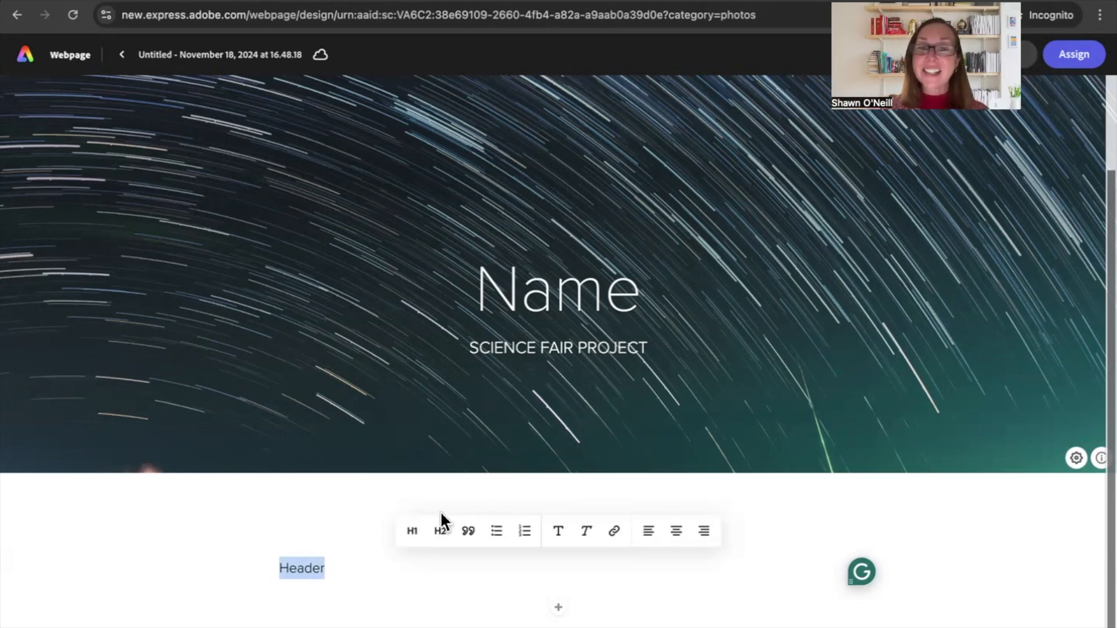
click(414, 534)
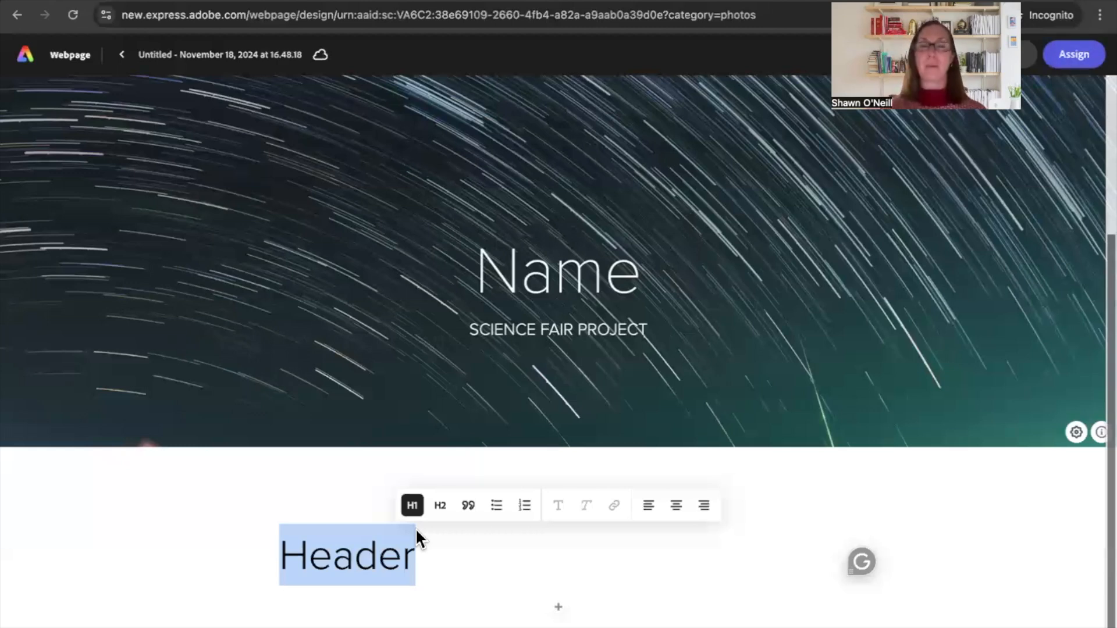
click(441, 507)
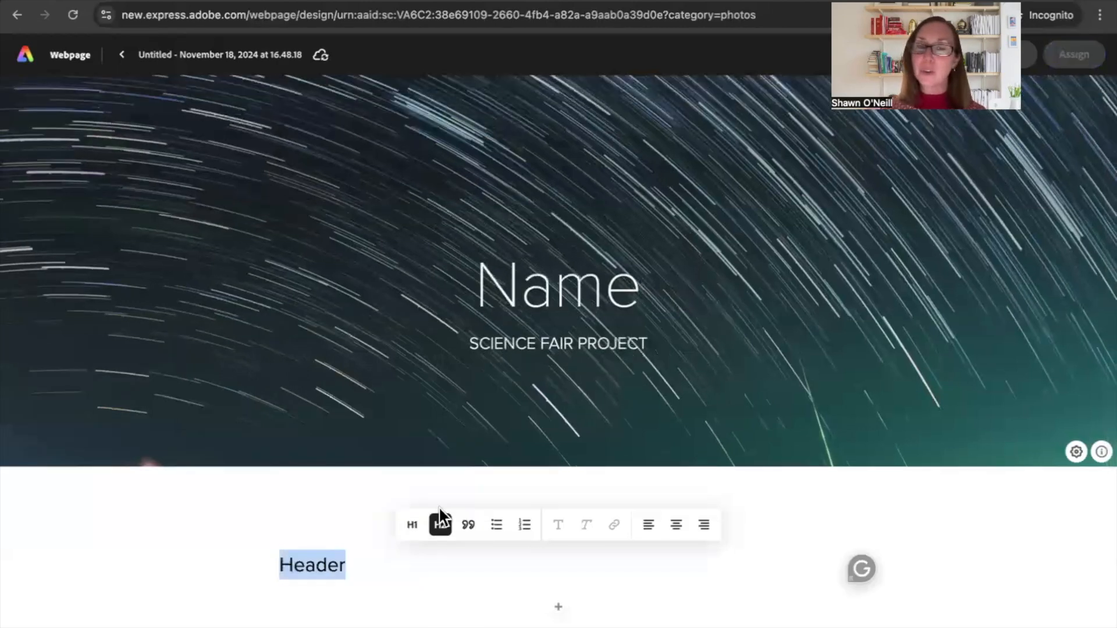
click(412, 525)
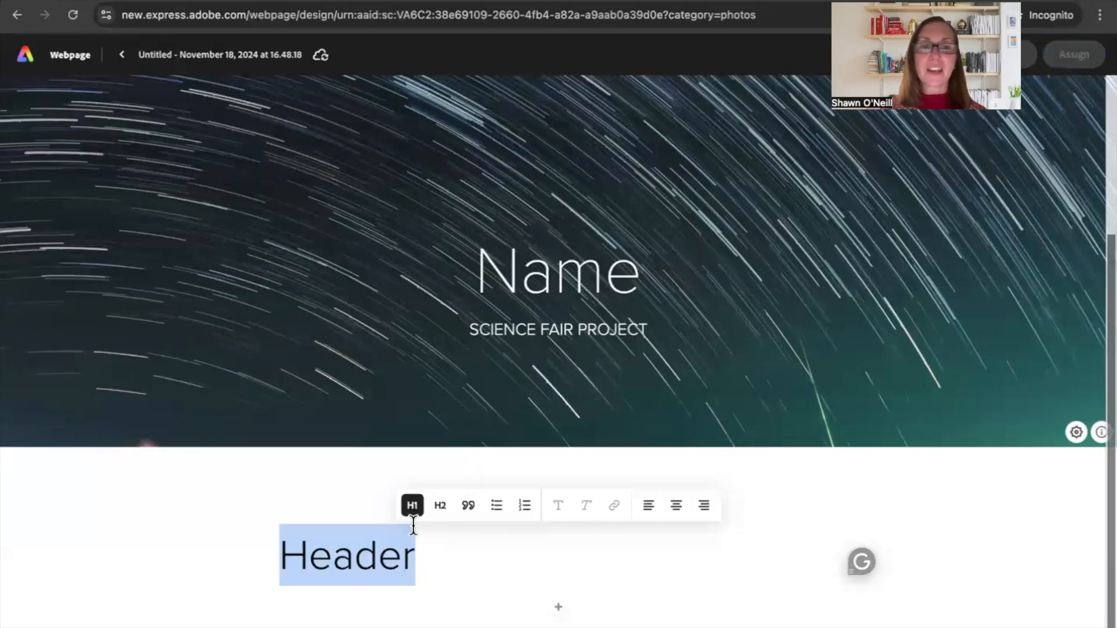
click(685, 511)
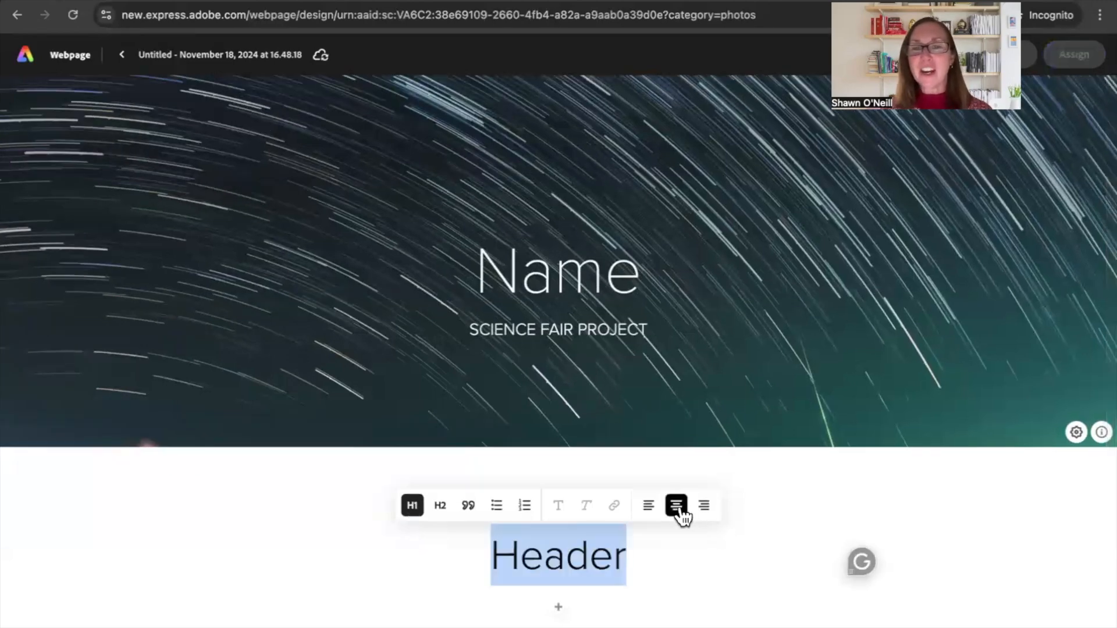
click(687, 554)
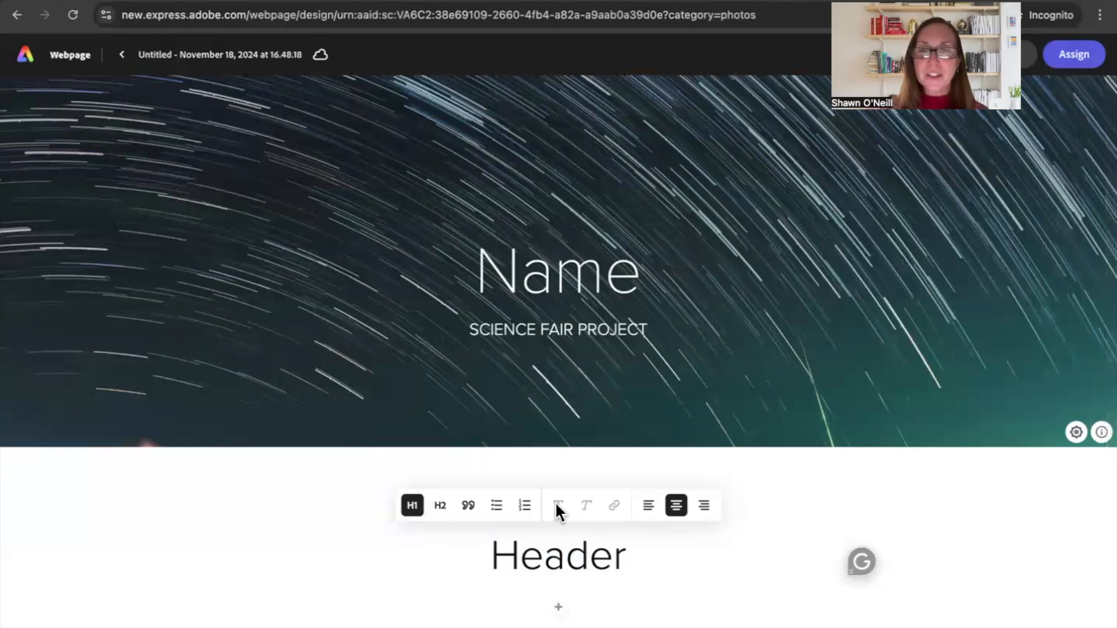
Step: Try the numbered-list format on the "Header" text and undo it
double_click(660, 554)
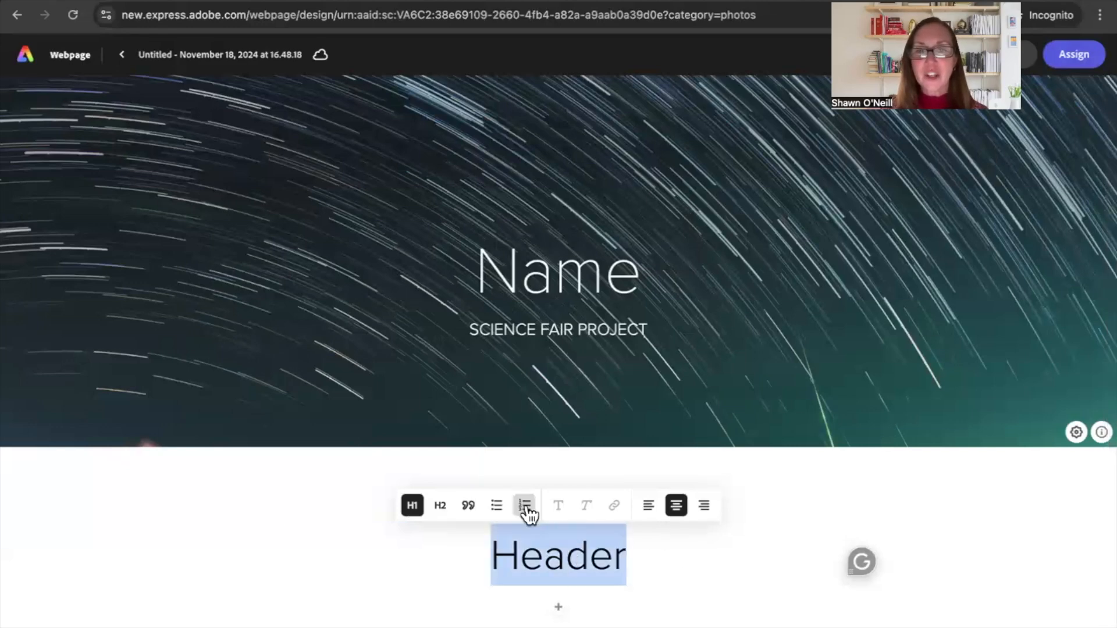
click(526, 509)
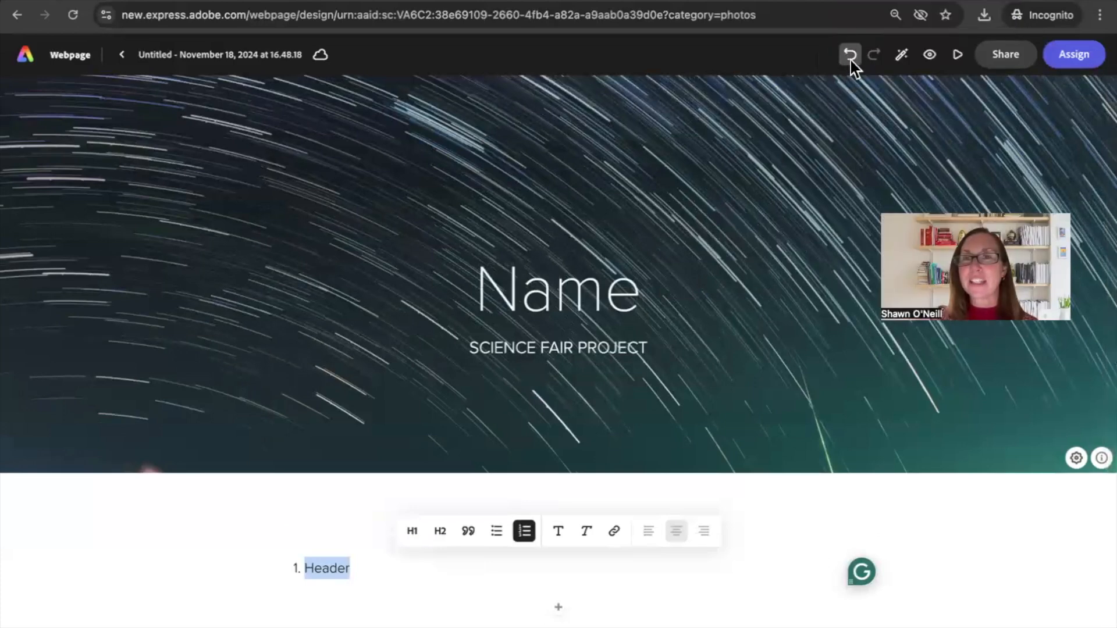
click(851, 59)
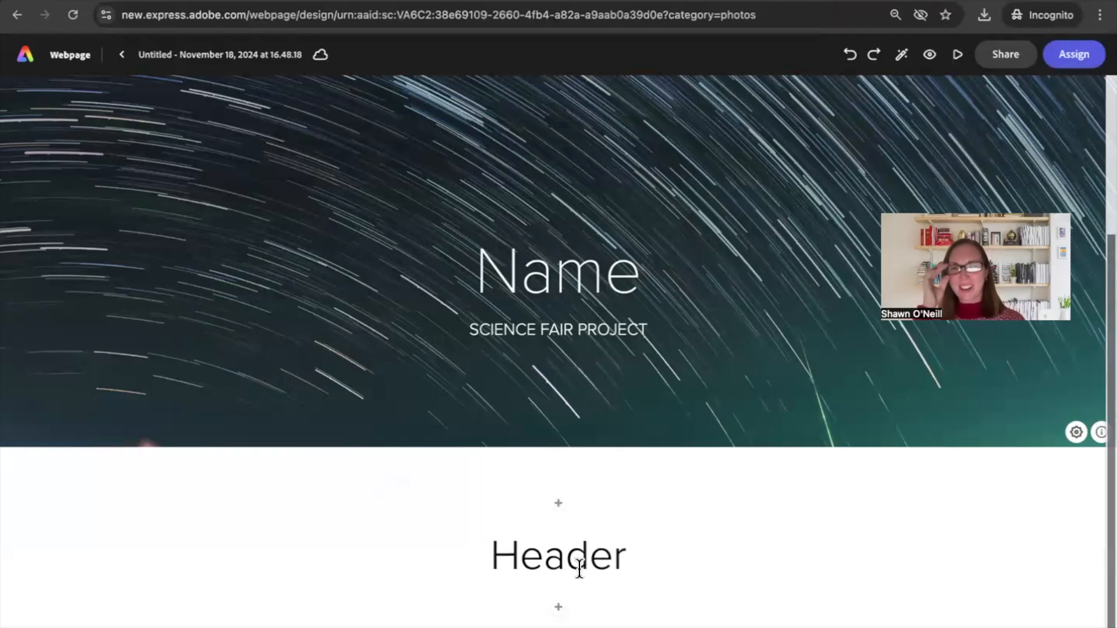
Step: Add a second text block reading "Research" below the "Header" heading
click(559, 608)
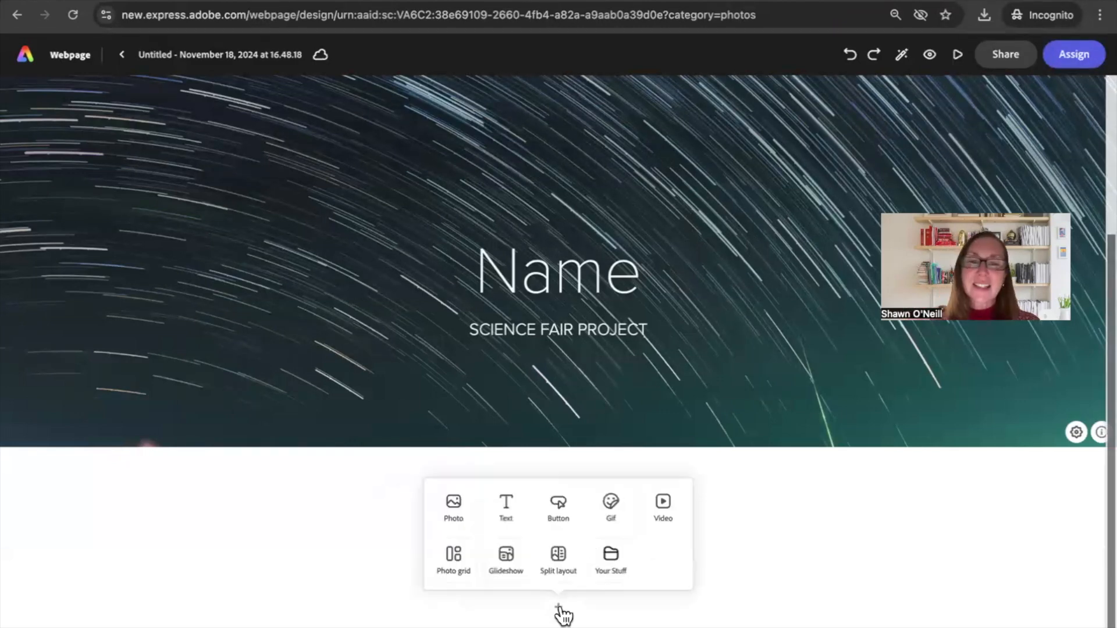
click(508, 508)
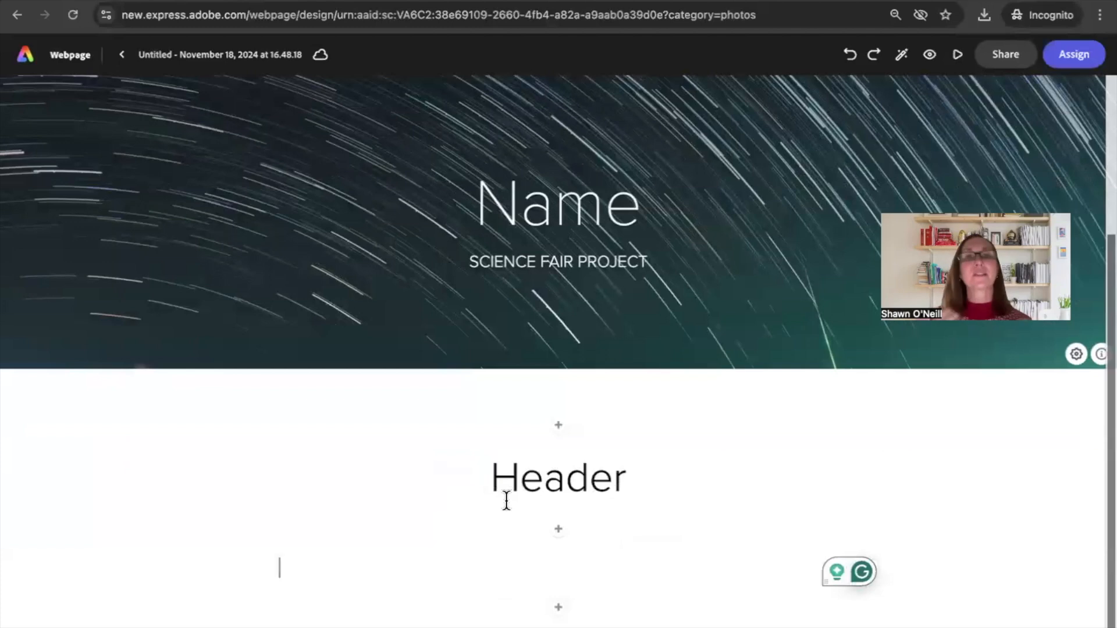
text(Research)
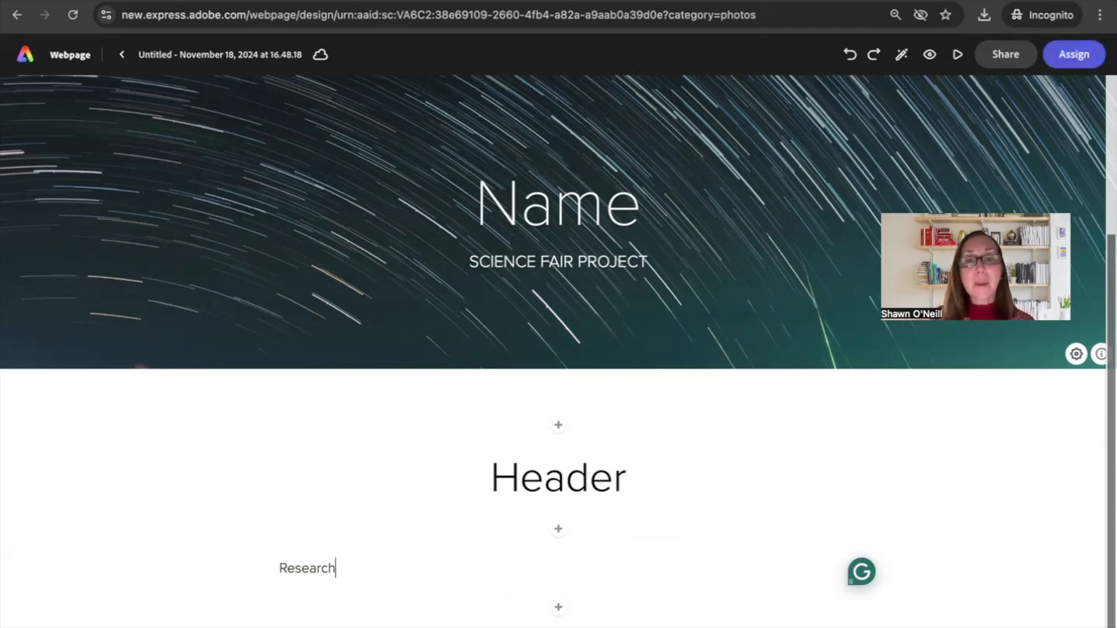
Step: Search the photos for "plant adaptations" and insert the photo of the lone tree on red desert soil below the "Research" text
click(559, 608)
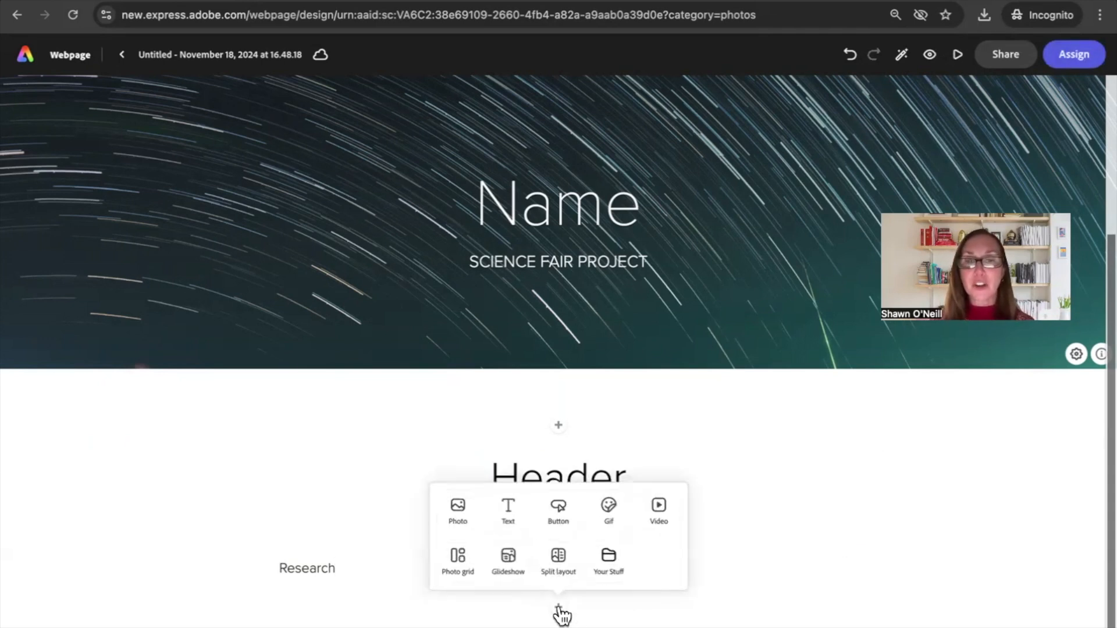
click(458, 515)
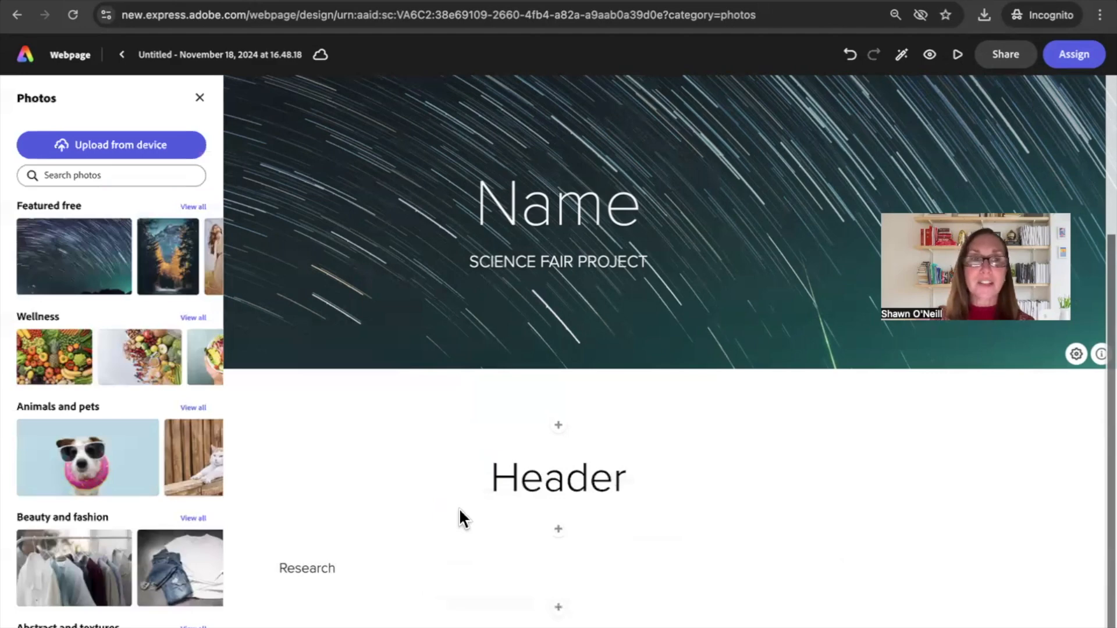
click(60, 177)
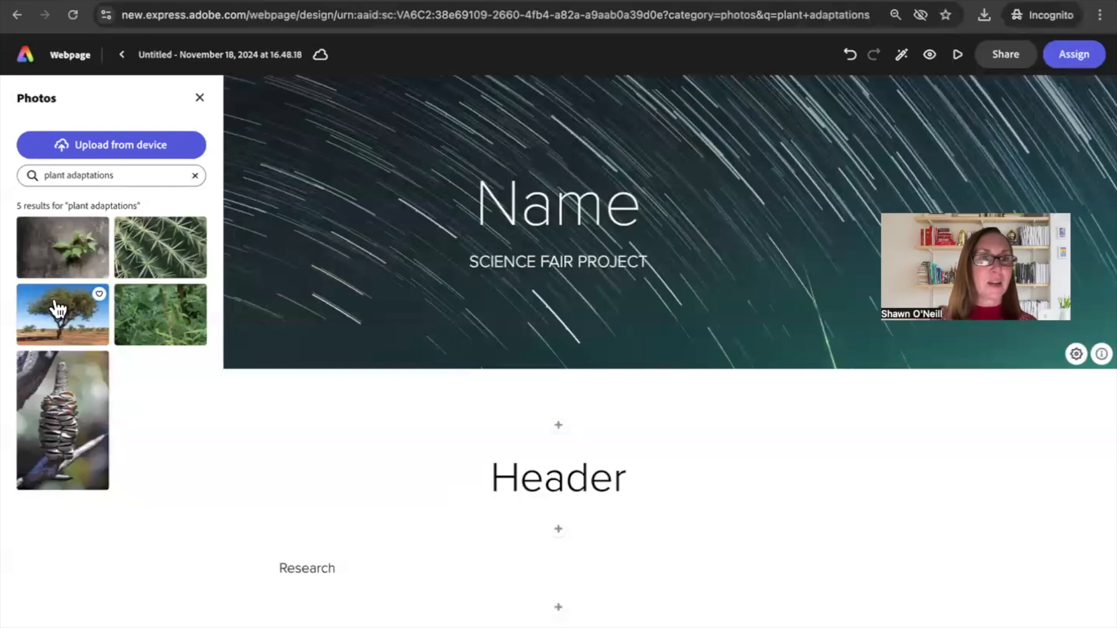
click(58, 309)
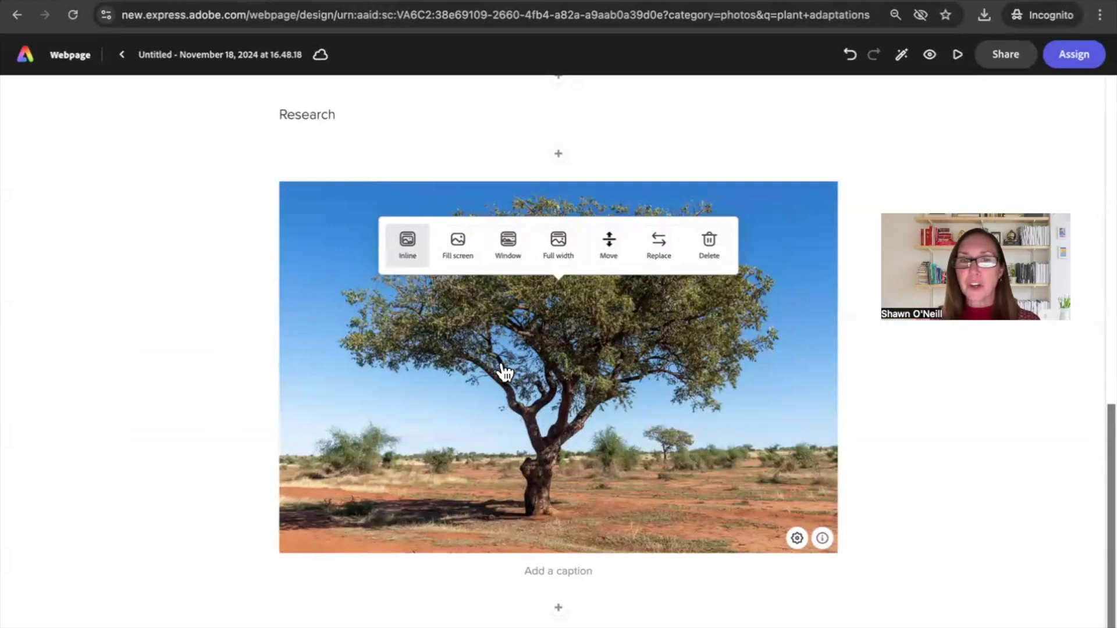
Step: Add a split layout section below the tree photo
scroll(504, 371, up, 4)
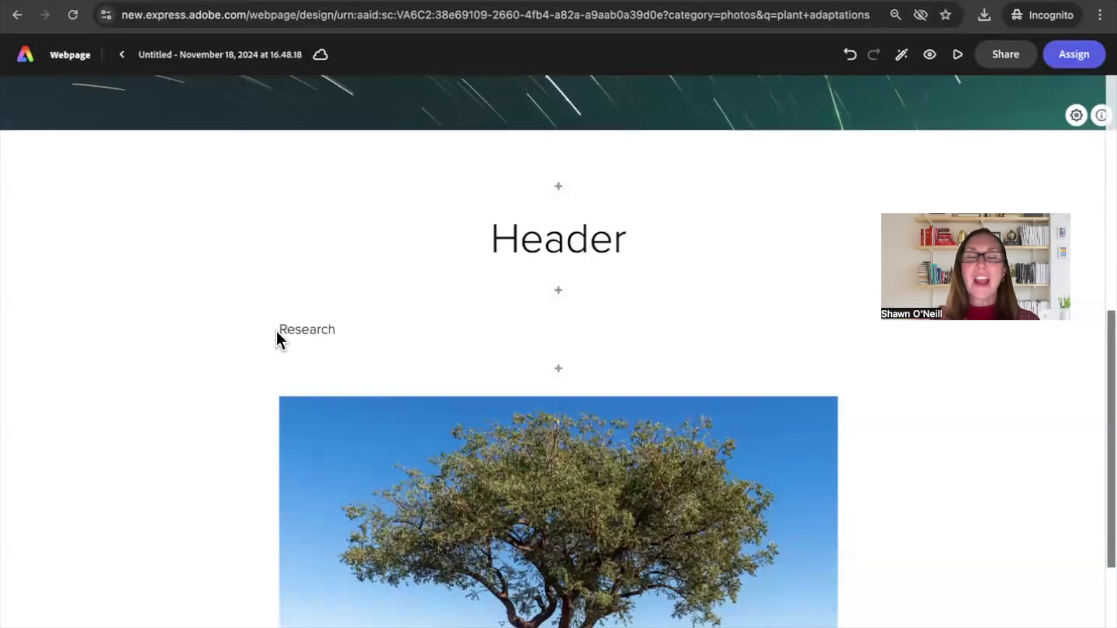
scroll(276, 330, down, 4)
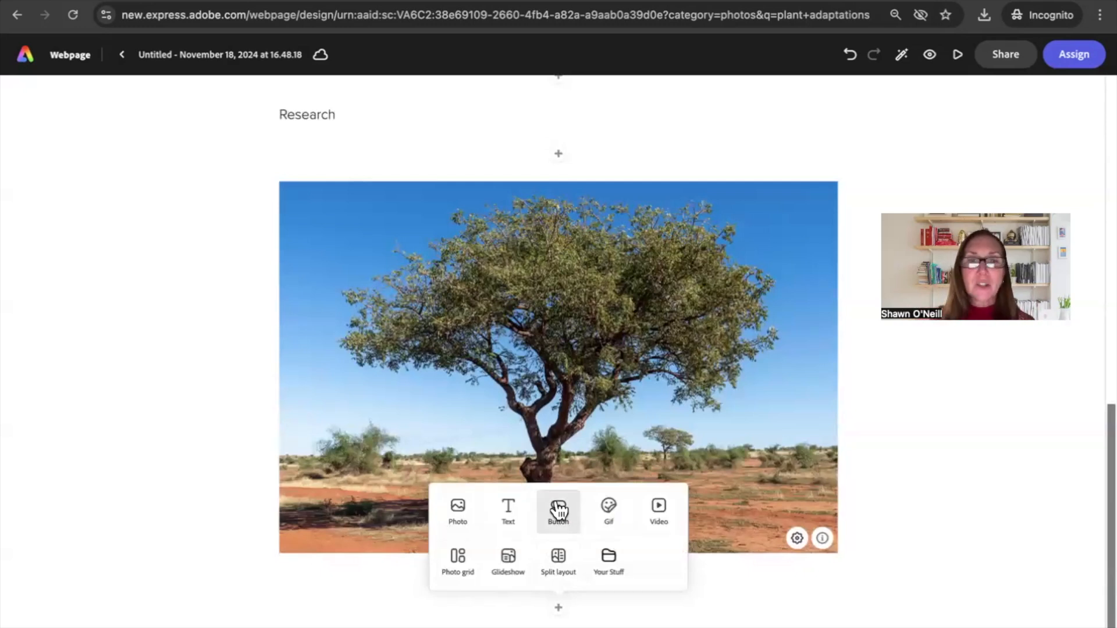
click(563, 561)
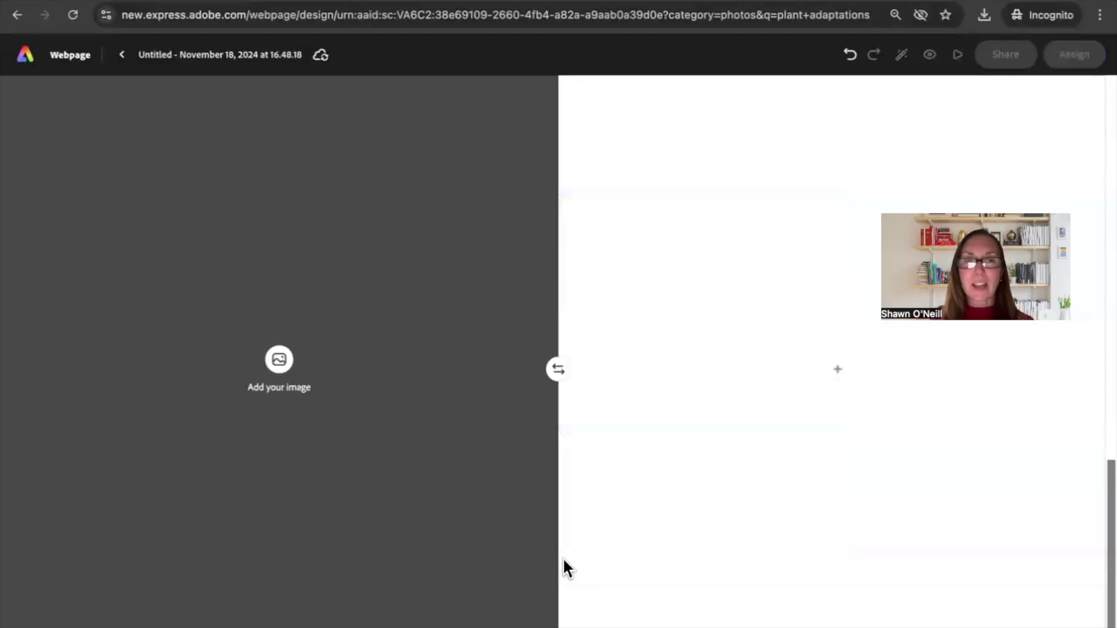
Step: Swap the split layout's image and blank halves and swap them back, and open the content options for the blank half
click(559, 366)
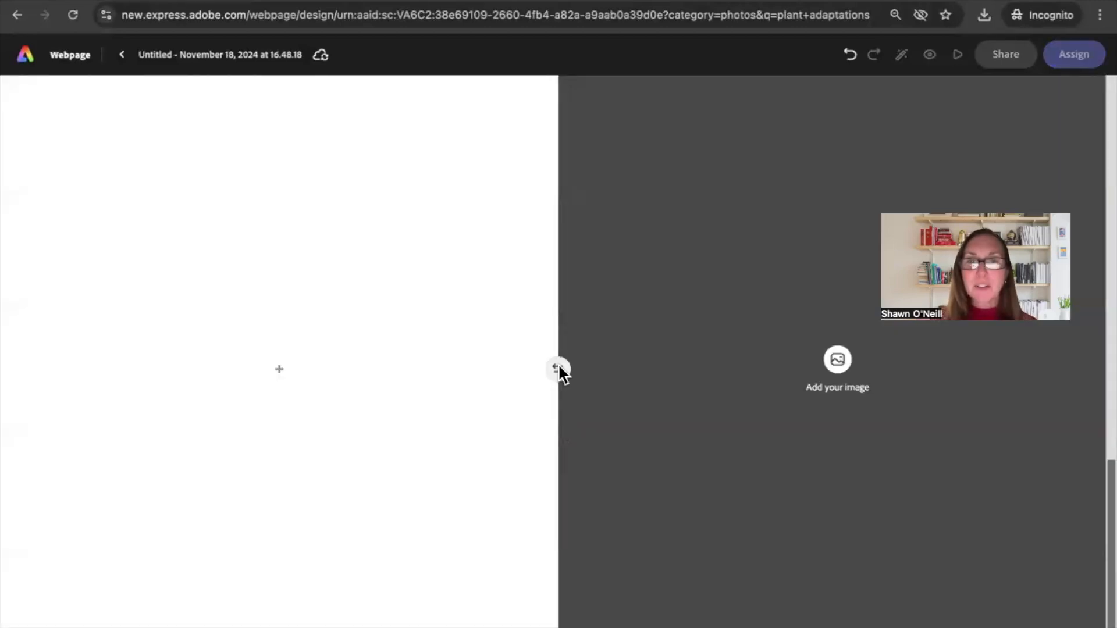
click(558, 366)
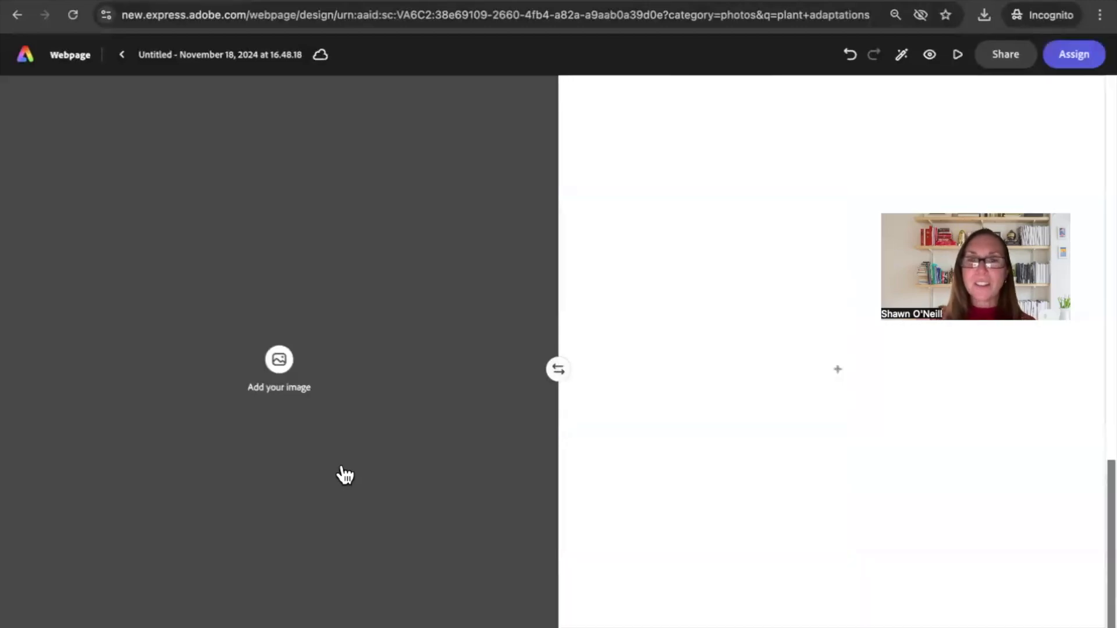
click(838, 371)
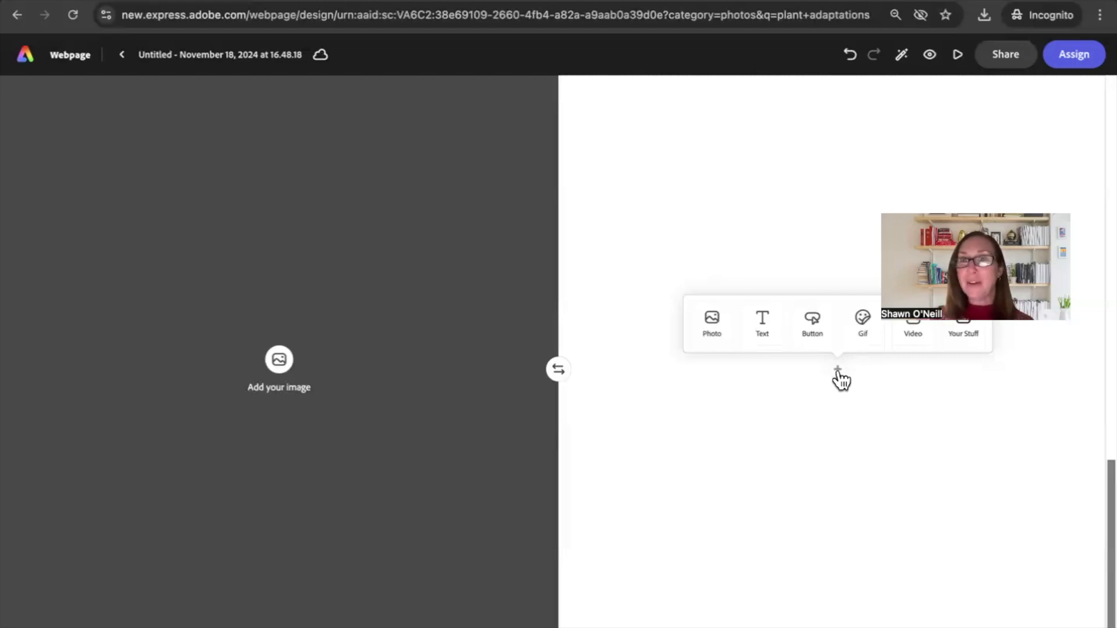
Step: Preview the webpage from the cover to the credits and back, and return to the editor
click(930, 61)
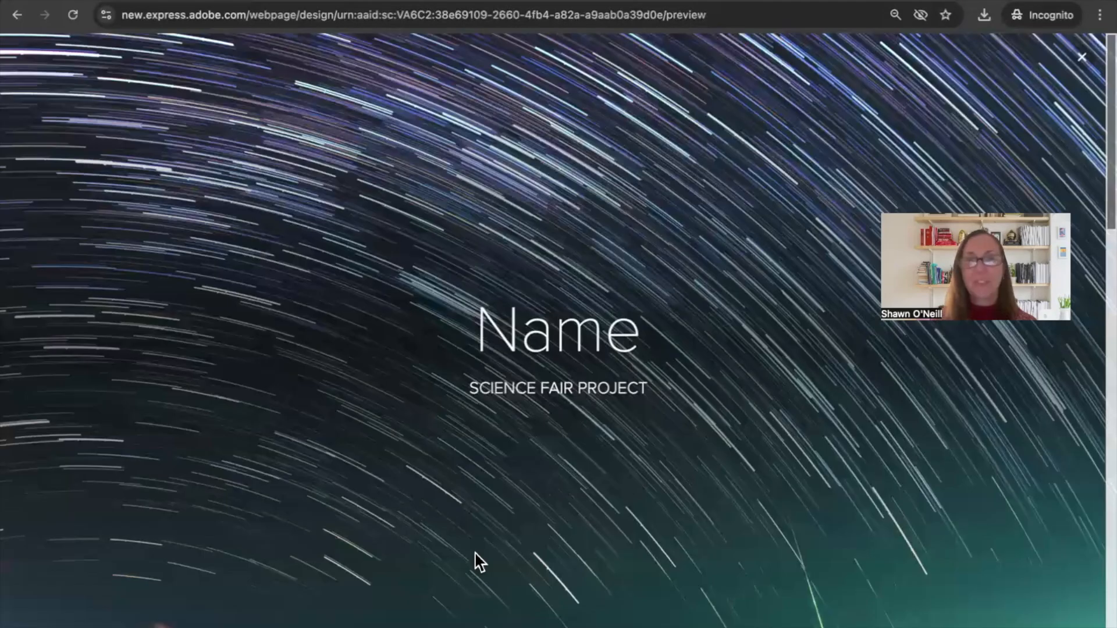
scroll(476, 554, down, 5)
scroll(476, 563, down, 15)
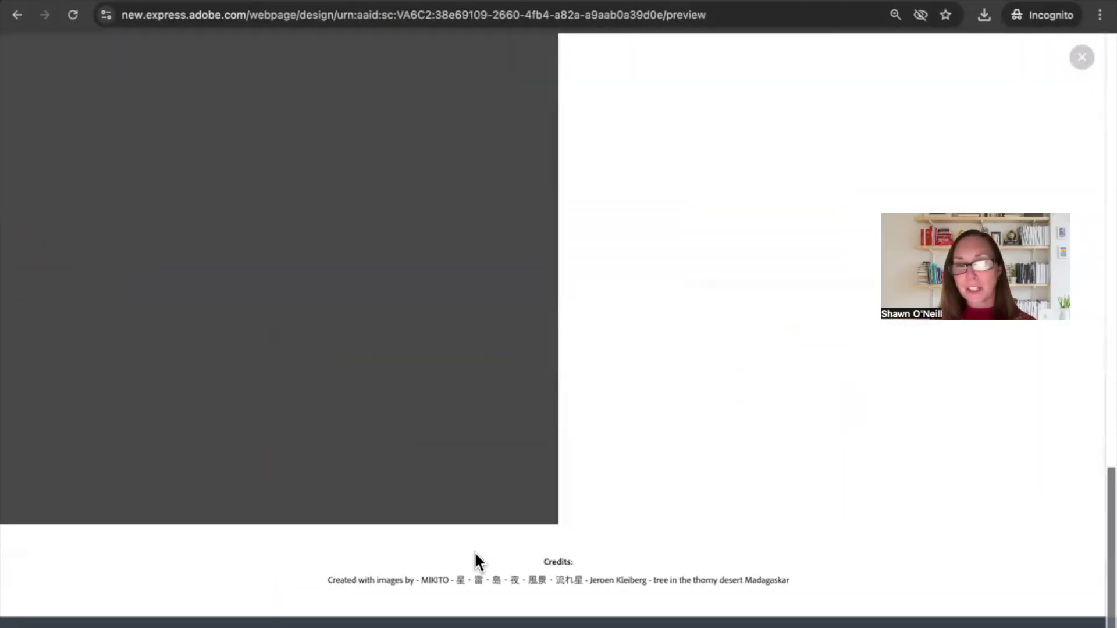
scroll(476, 555, up, 5)
scroll(476, 554, up, 10)
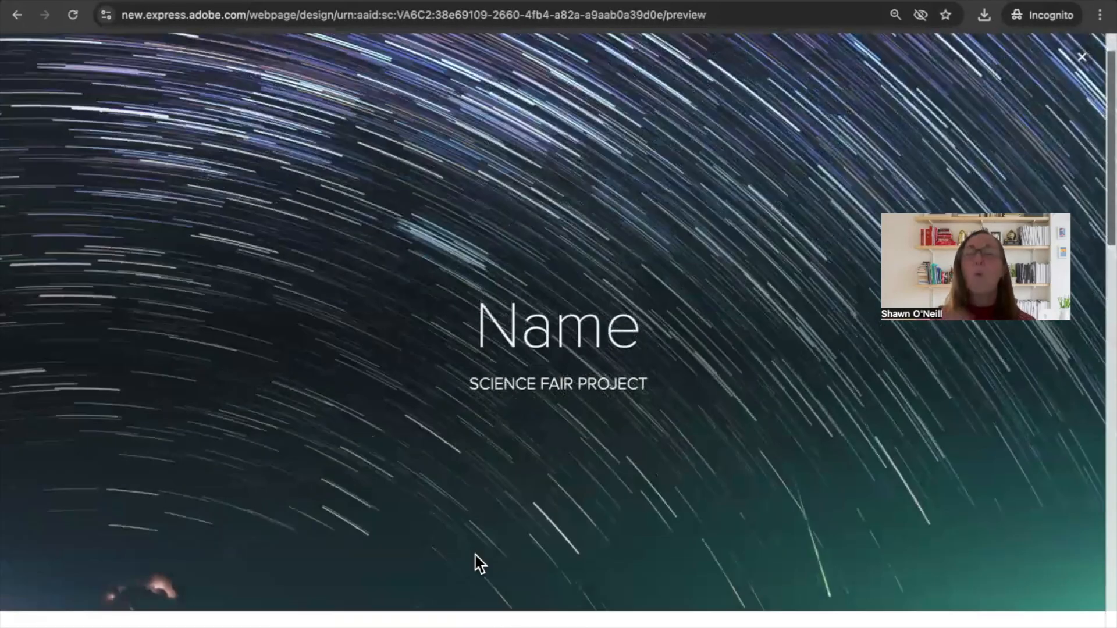
scroll(476, 554, up, 1)
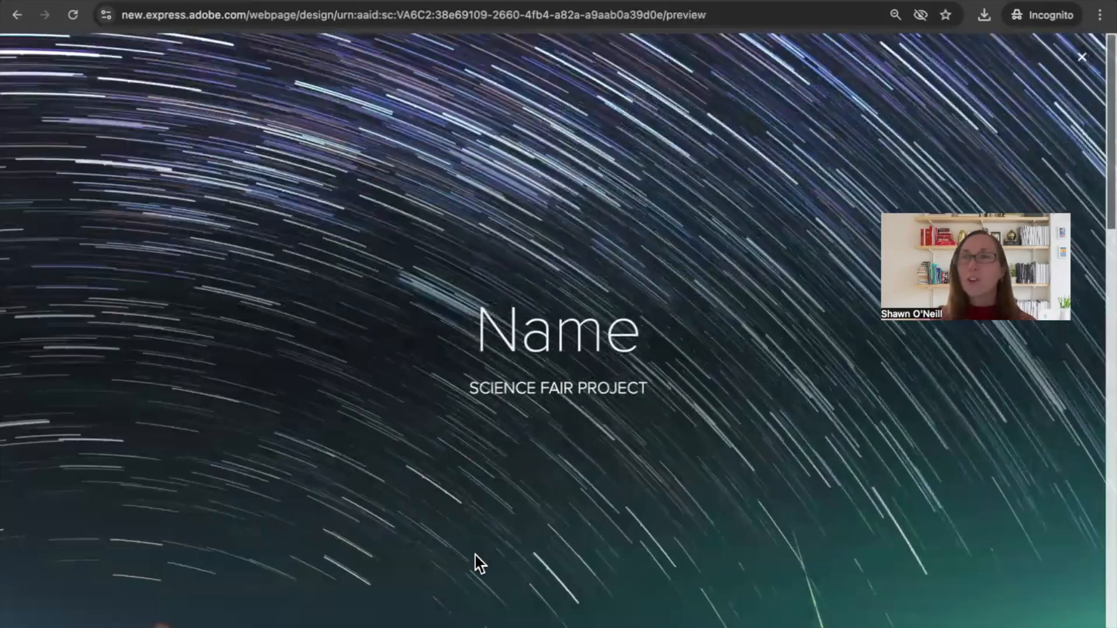
click(1082, 57)
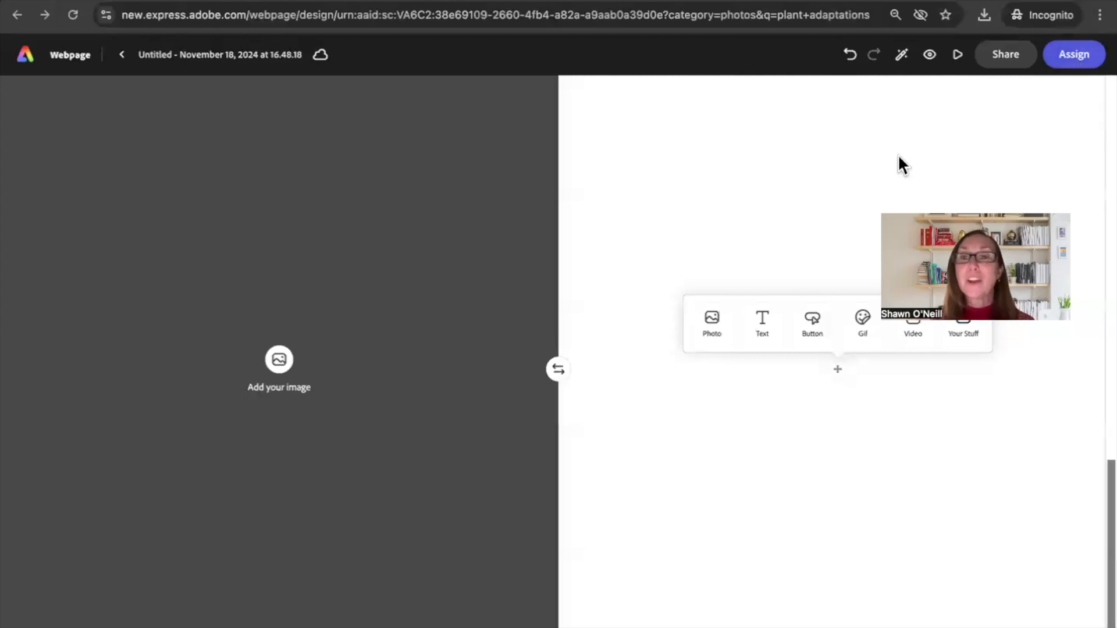
Step: In the Publish to Web options, set the title to the author's first name in possessive form plus "Science Fair Project" and allow others to remix
click(1000, 56)
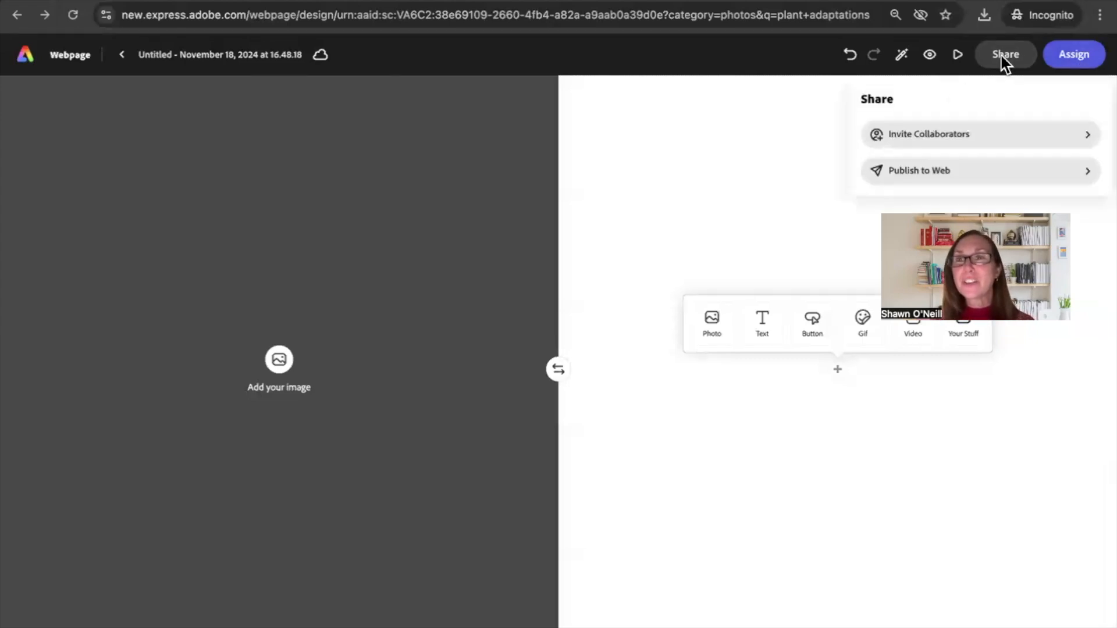
click(976, 172)
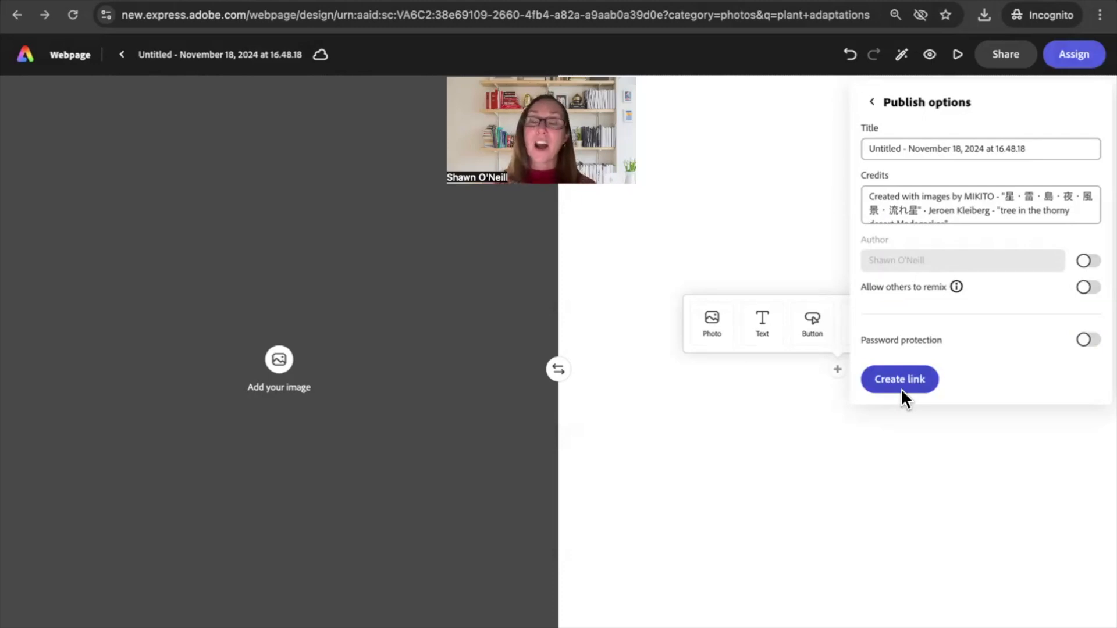
click(1039, 147)
drag(1036, 147, 819, 140)
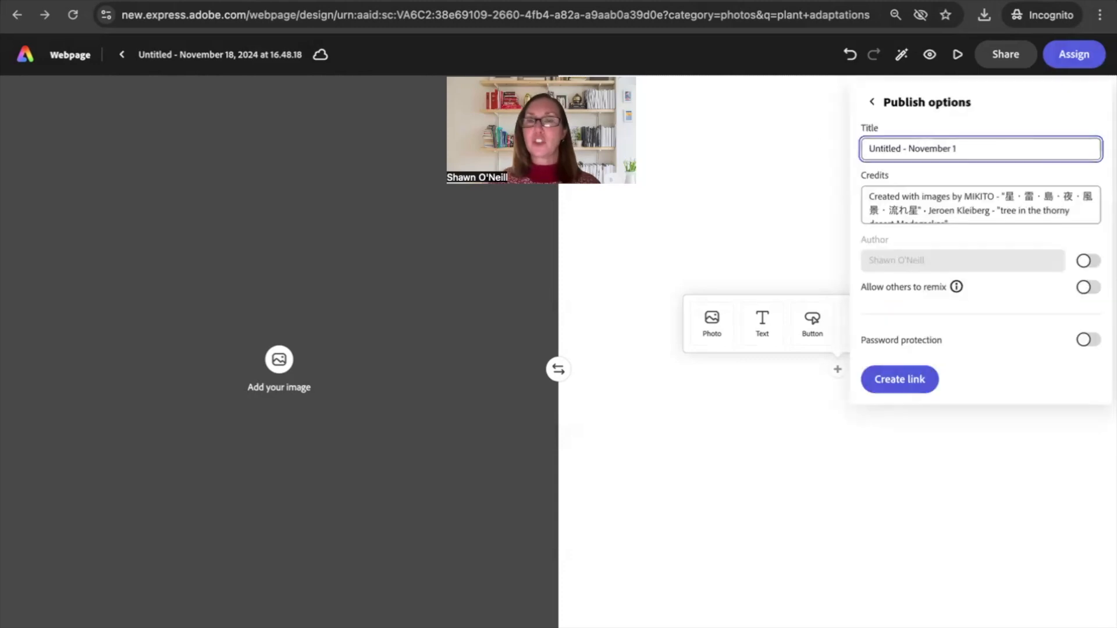
key(BackSpace)
key(BackSpace)
key(BackSpace)
key(BackSpace)
key(BackSpace)
key(BackSpace)
key(BackSpace)
key(BackSpace)
key(BackSpace)
key(BackSpace)
key(BackSpace)
key(BackSpace)
key(BackSpace)
key(BackSpace)
key(BackSpace)
key(BackSpace)
key(BackSpace)
key(BackSpace)
key(BackSpace)
key(BackSpace)
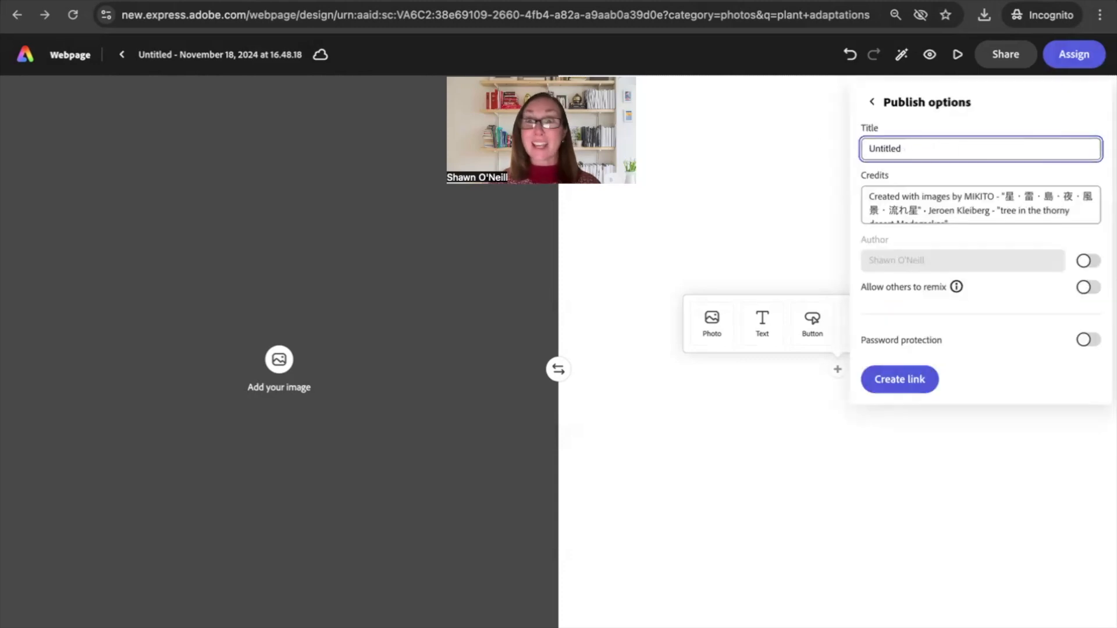
key(BackSpace)
text(Shawn's Science Fair Project)
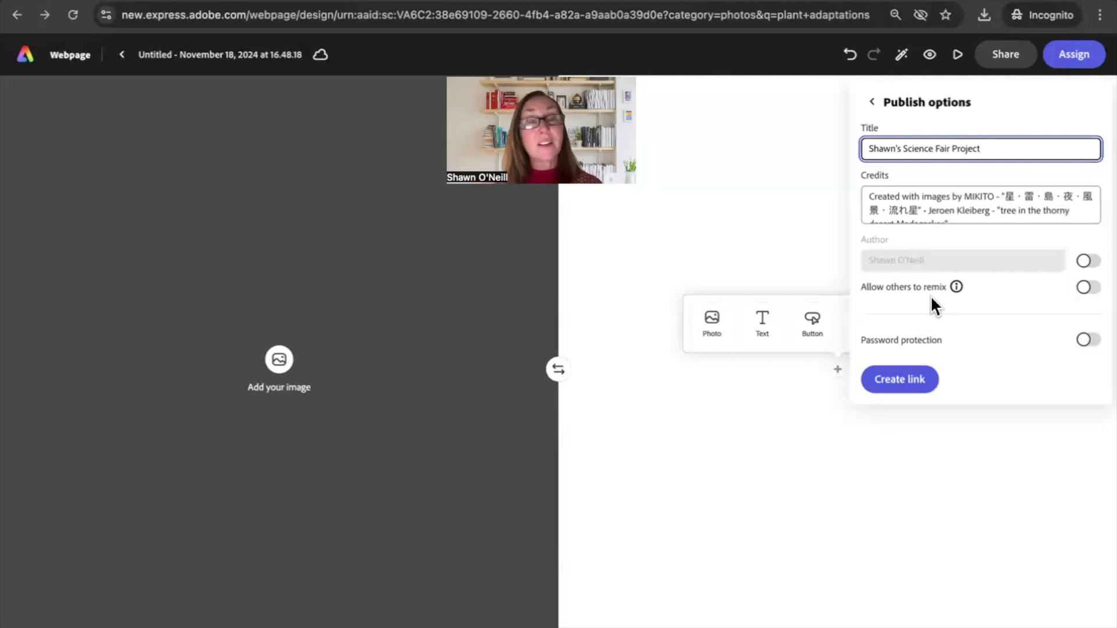
click(1088, 289)
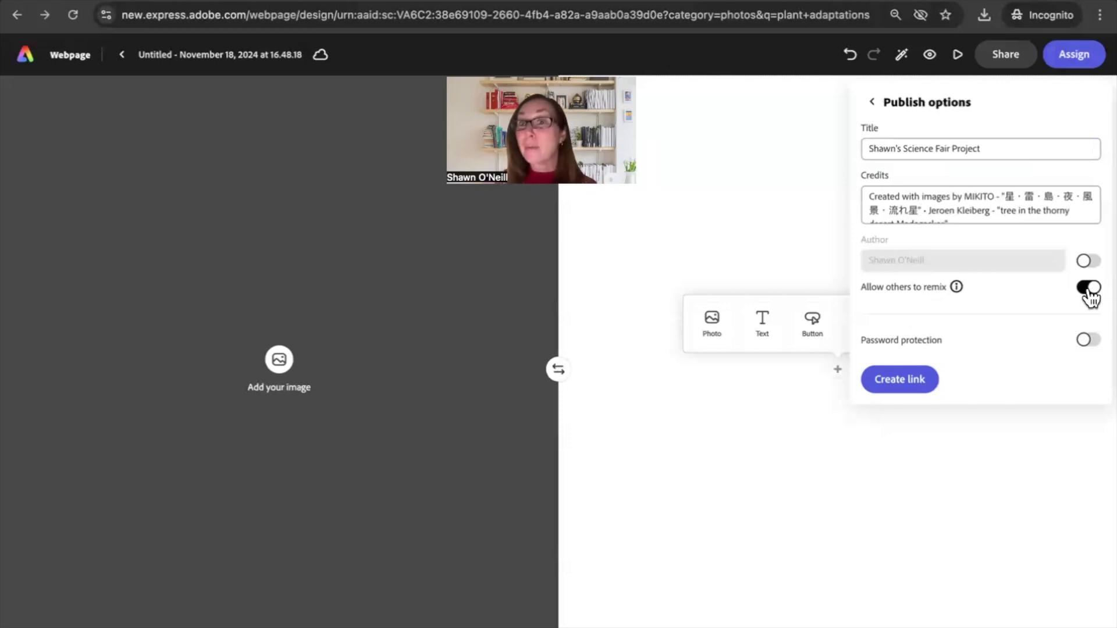
Step: Disallow remixing of the published webpage and turn on password protection, keeping the publish options open
click(1090, 294)
click(1090, 343)
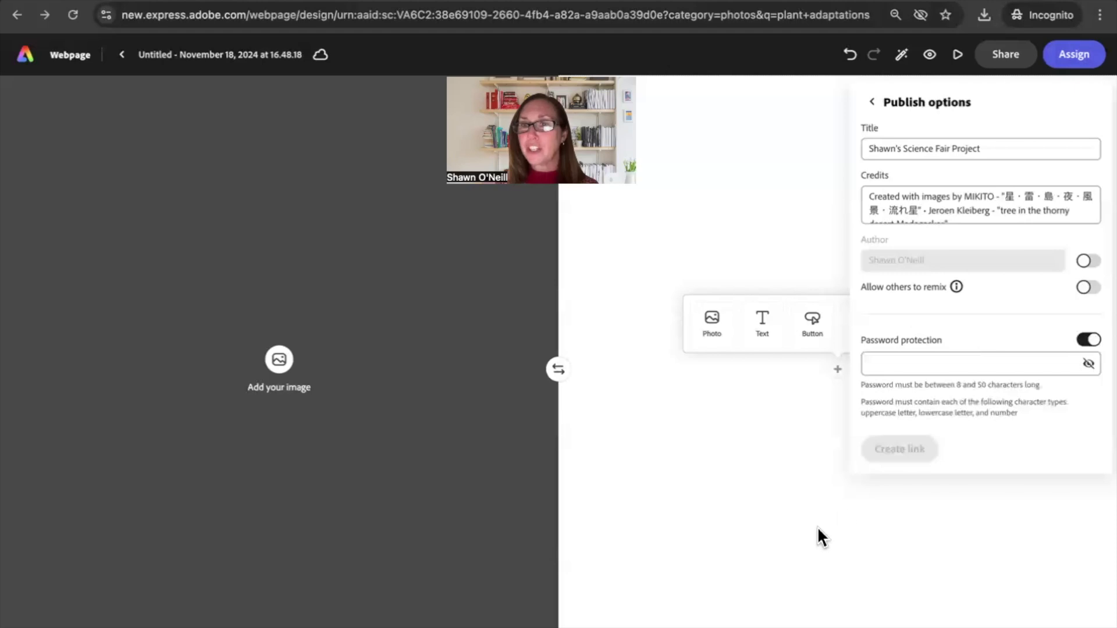
click(893, 362)
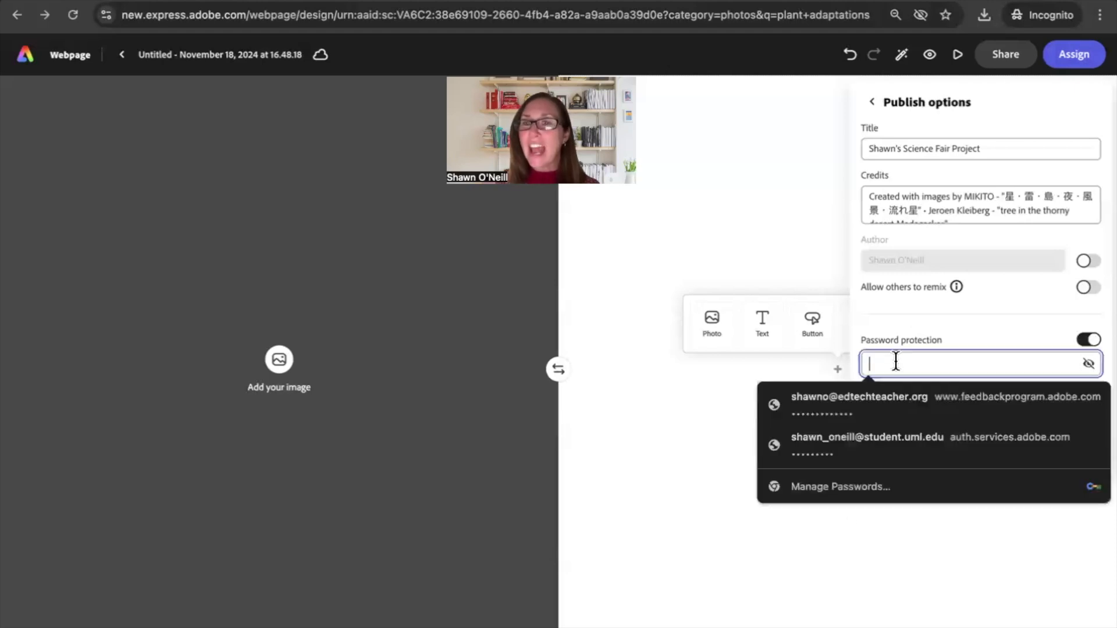
click(659, 429)
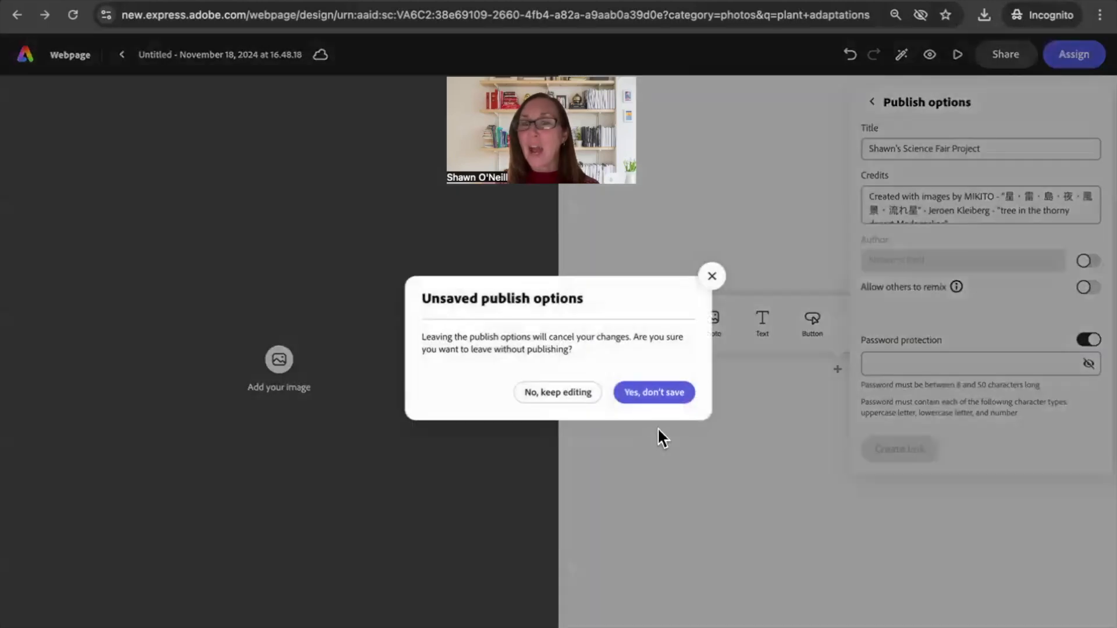
click(713, 283)
Step: Create and copy the webpage's published link, and return to the home page
click(879, 380)
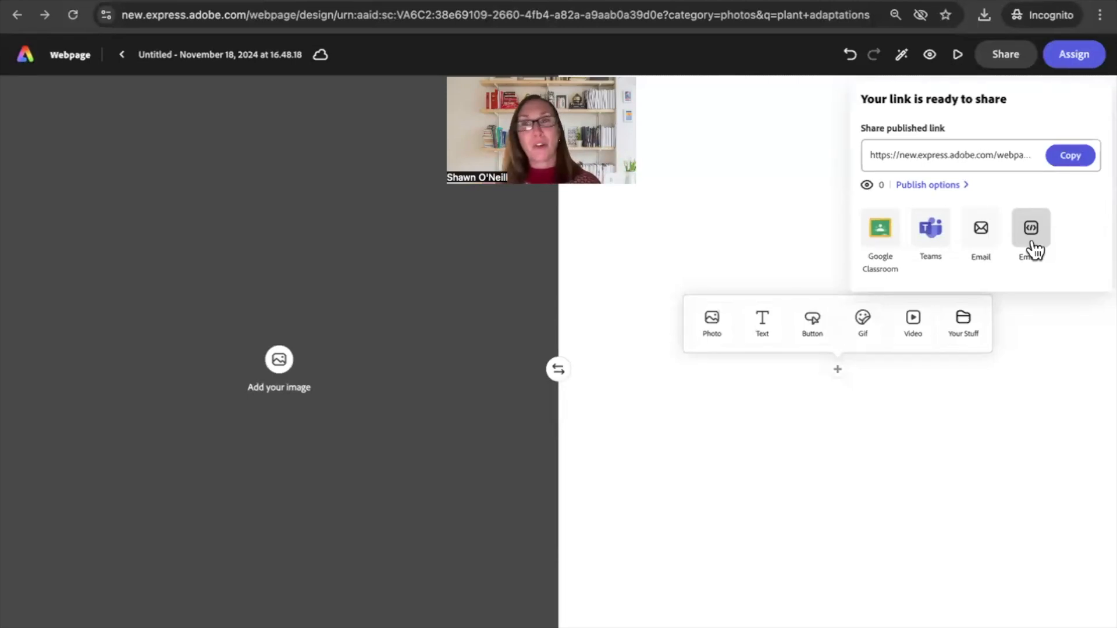
click(1083, 158)
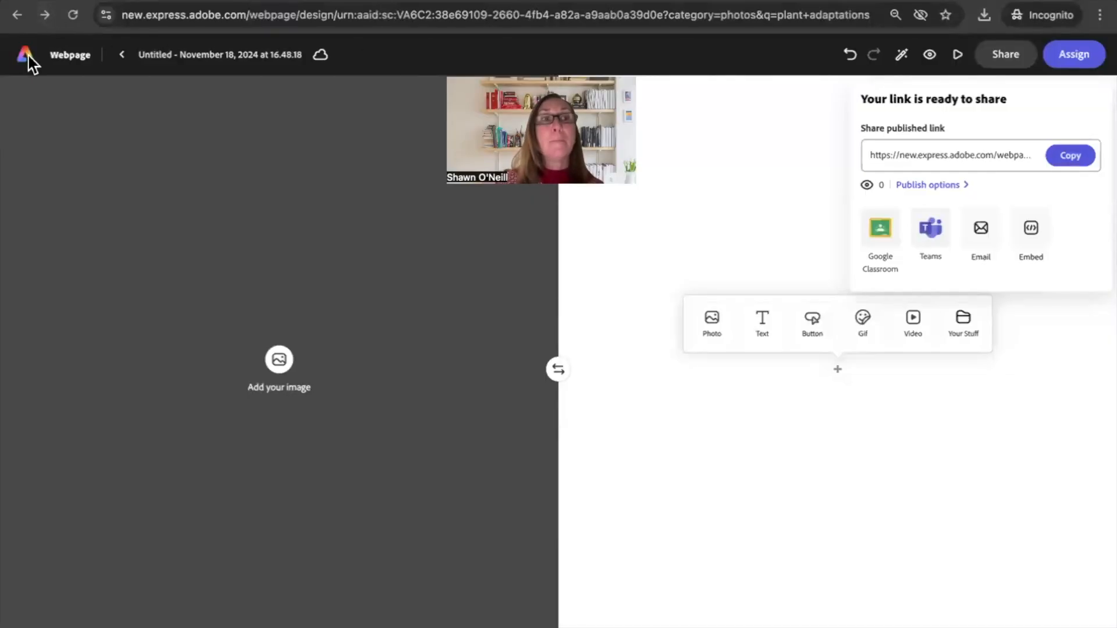
click(29, 57)
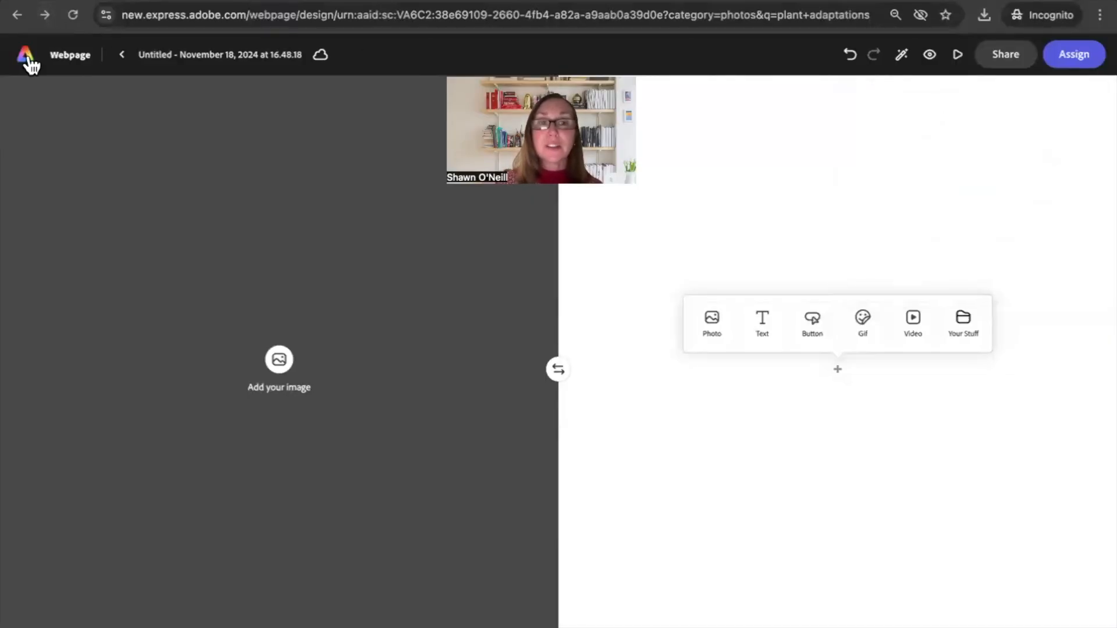
click(29, 60)
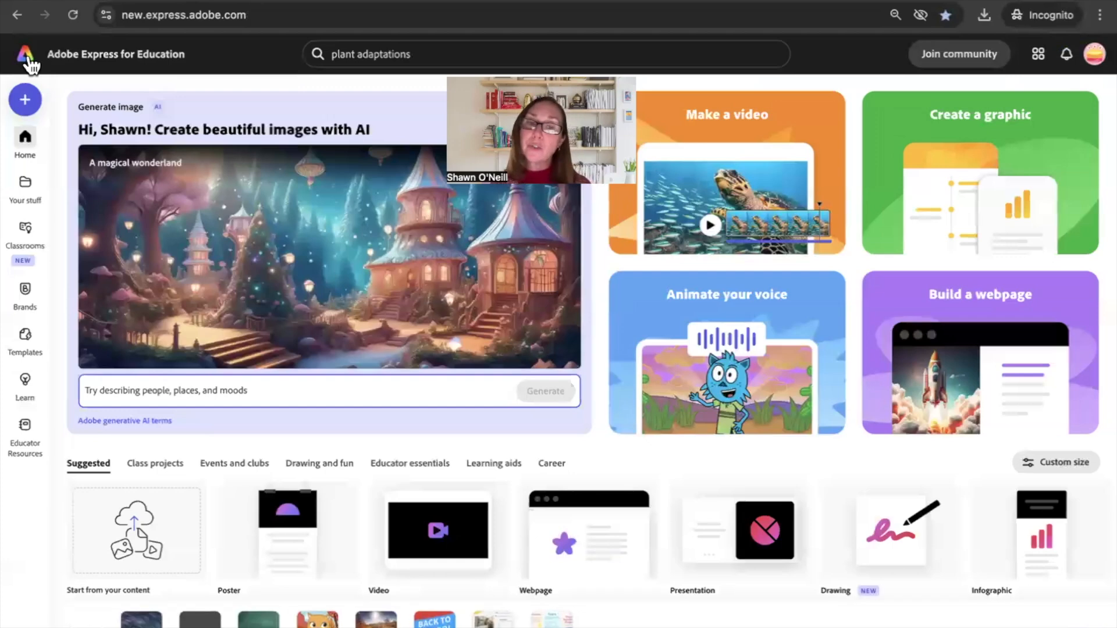
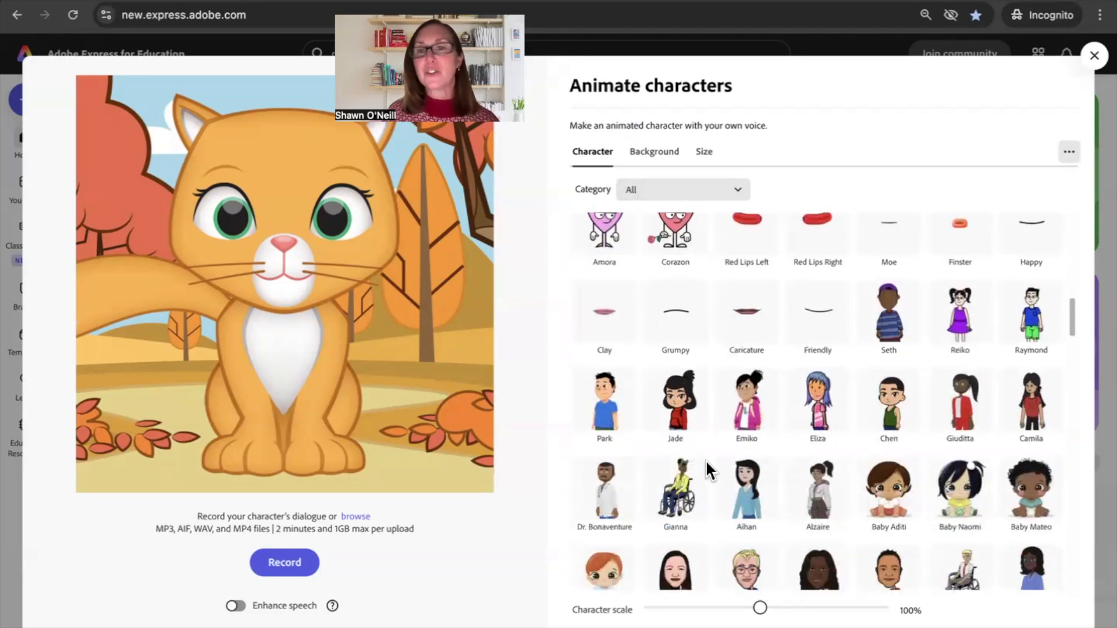
Step: Choose the Aspen deer as the animated character and reduce its scale to 95%
scroll(705, 460, down, 8)
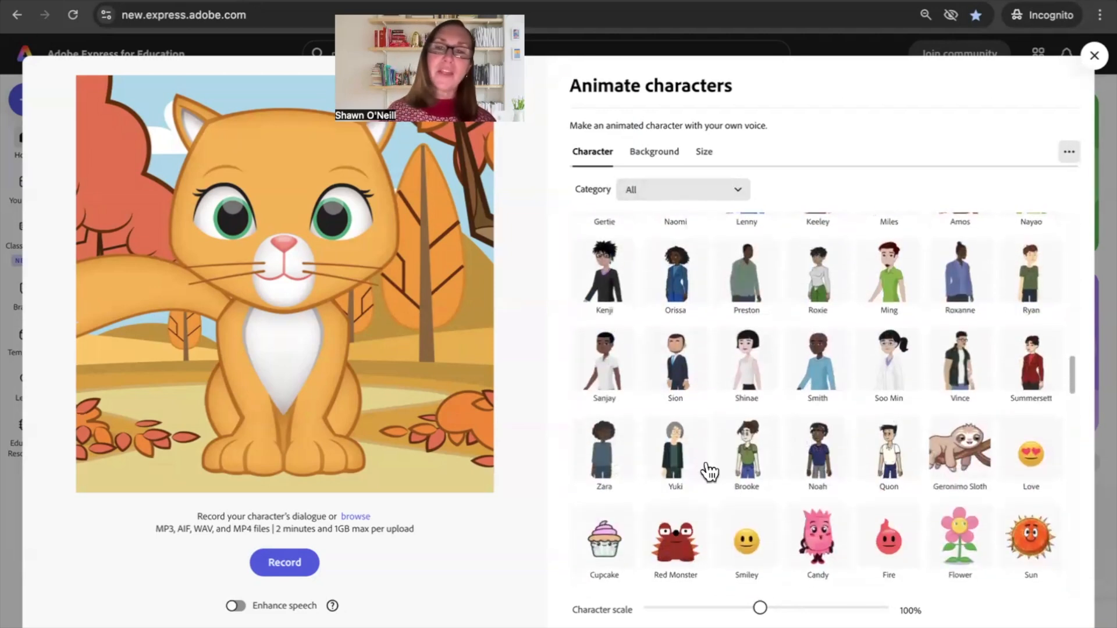
scroll(708, 472, down, 6)
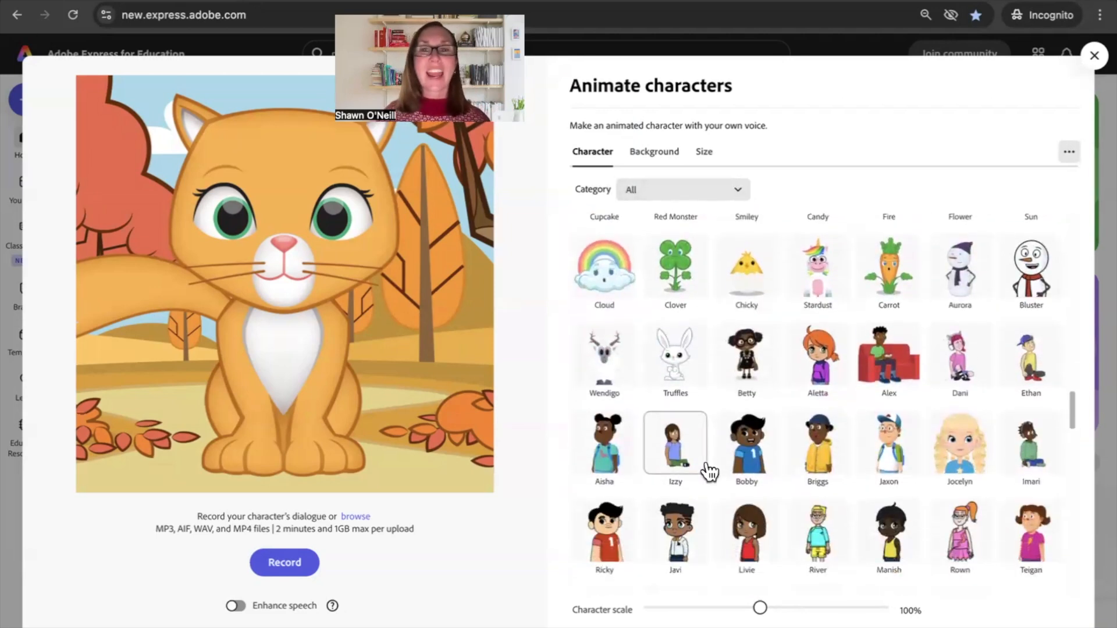
scroll(708, 471, down, 3)
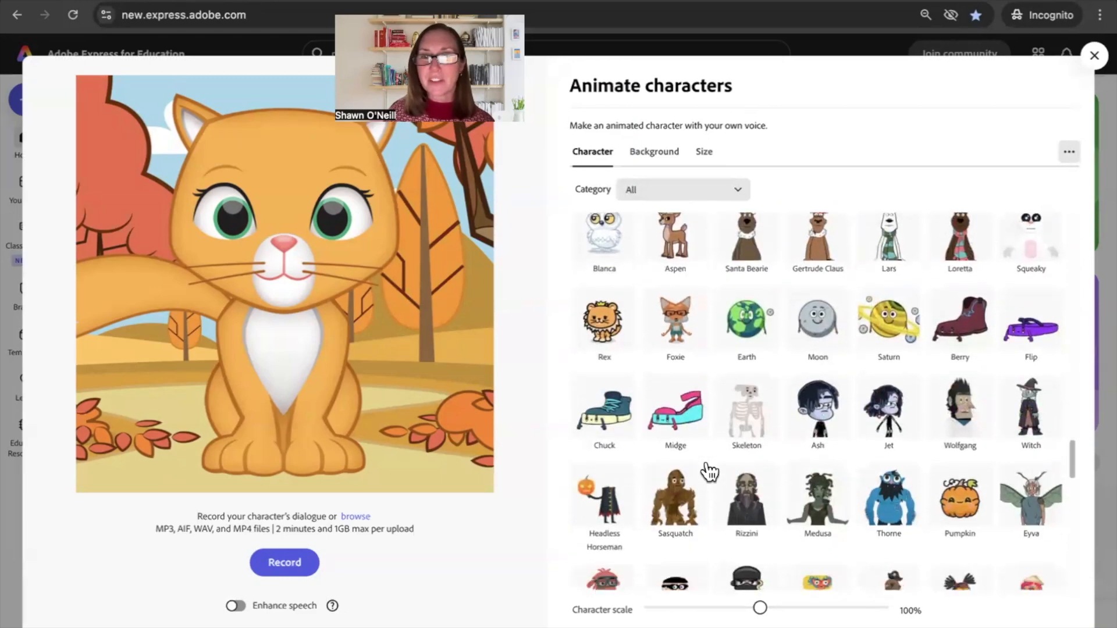
click(686, 277)
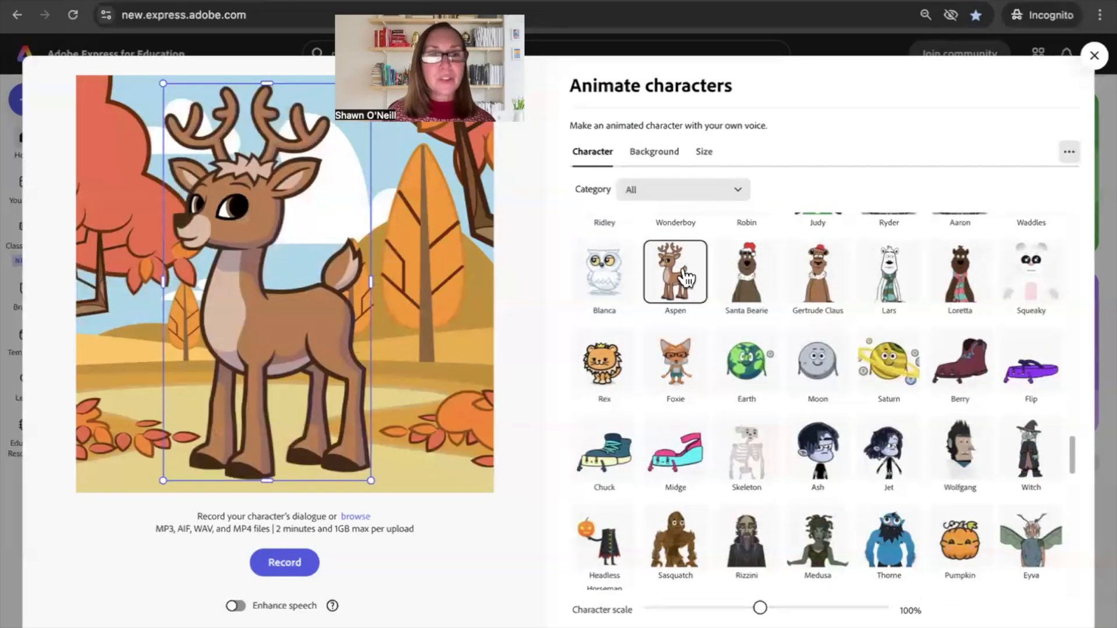
mouse_move(370, 283)
mouse_down()
mouse_move(462, 286)
mouse_move(224, 285)
mouse_move(449, 331)
mouse_move(357, 287)
mouse_move(387, 312)
mouse_move(364, 301)
mouse_up()
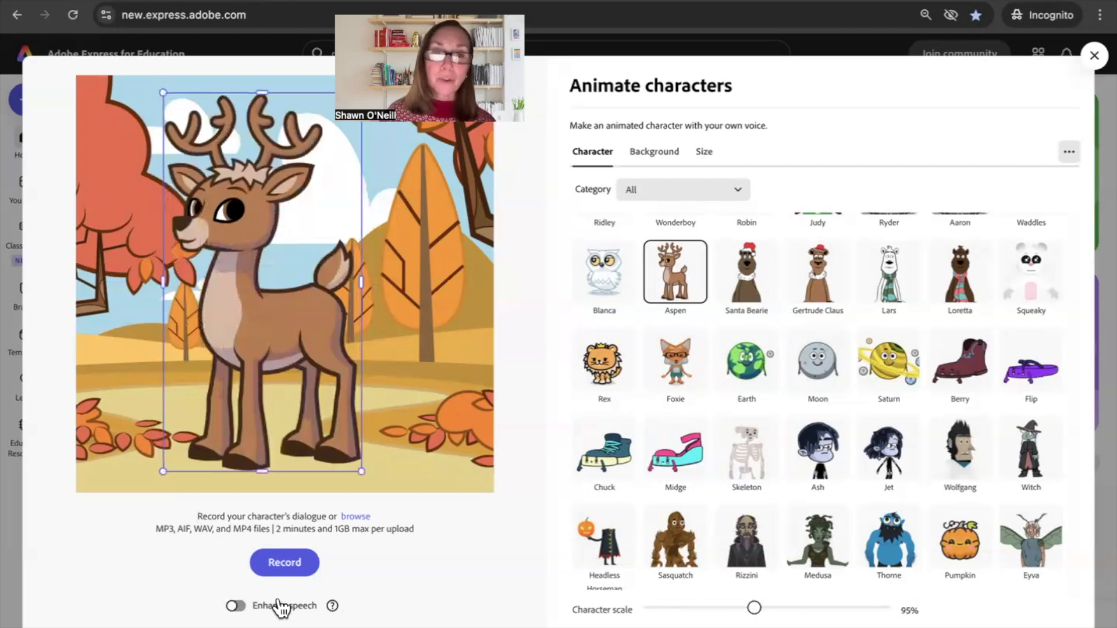
Step: Record a short spoken dialogue for the deer and play back the resulting animation
click(284, 571)
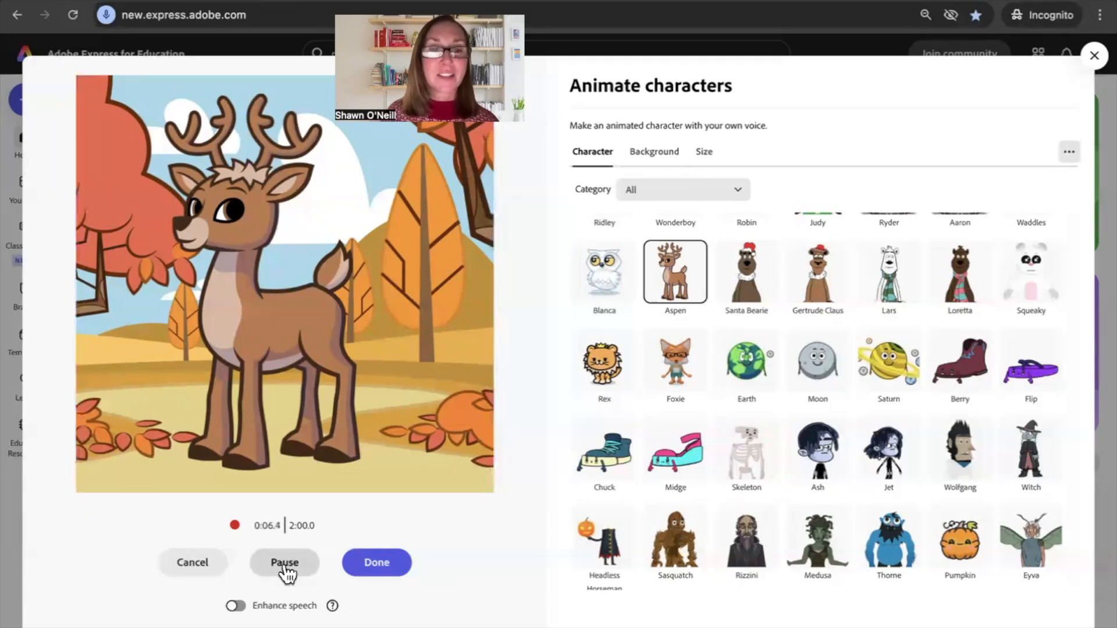
click(375, 566)
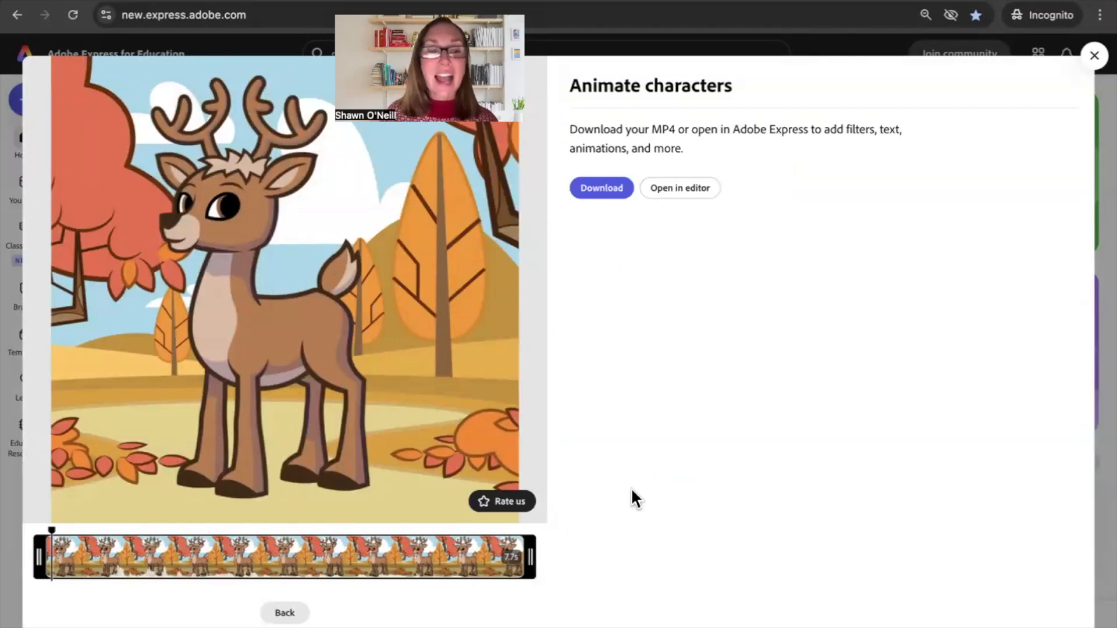
mouse_move(289, 330)
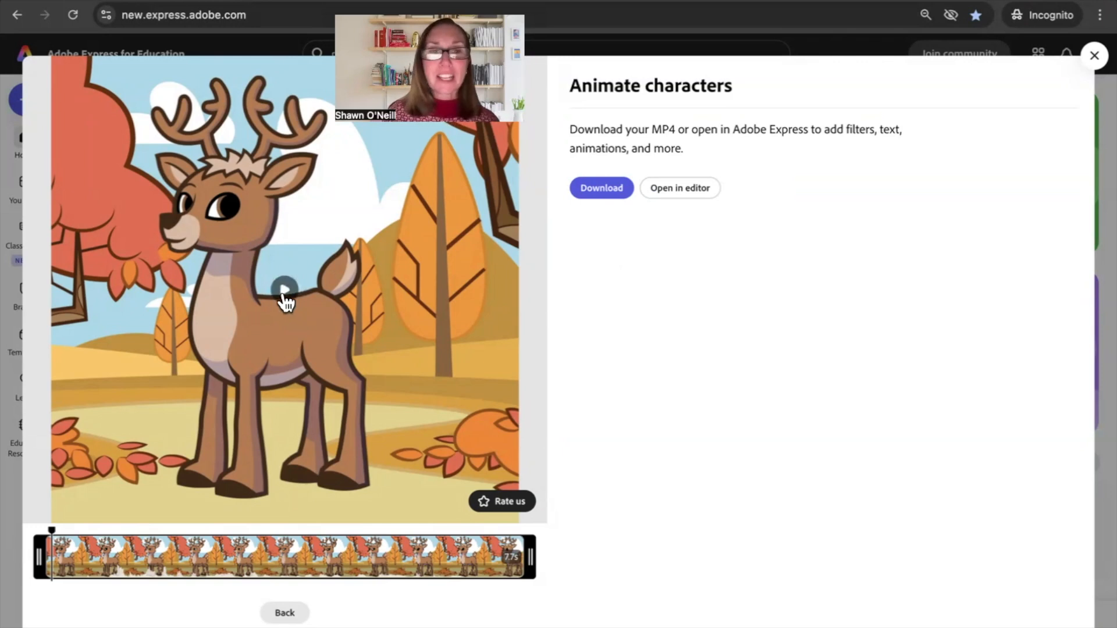
click(285, 291)
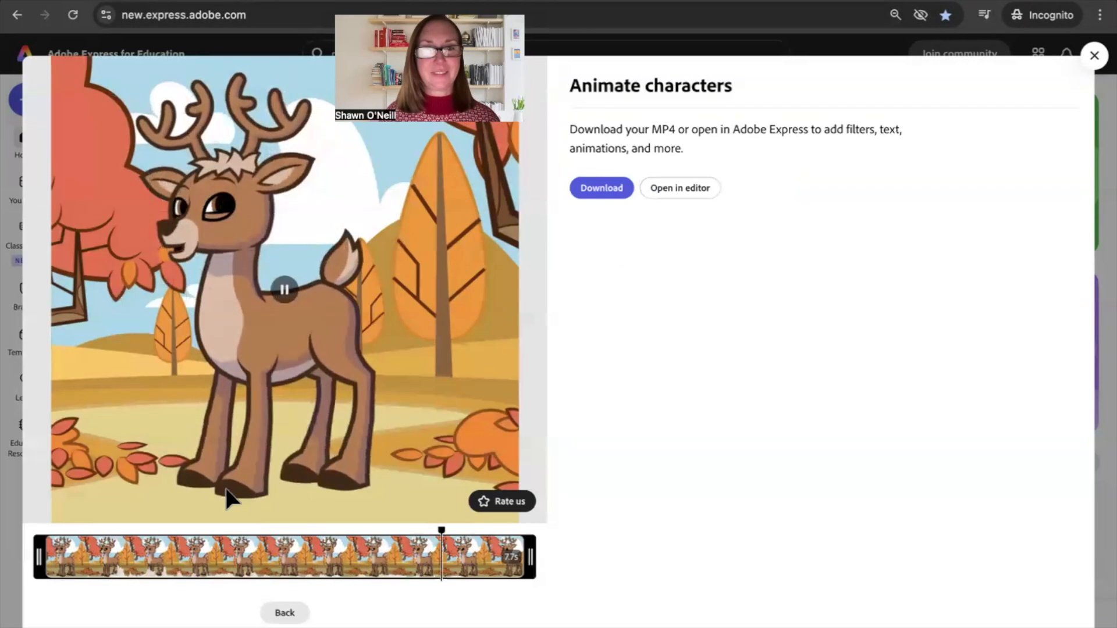
Step: Download the deer animation as an MP4 and close the Animate characters tool
click(601, 188)
click(682, 389)
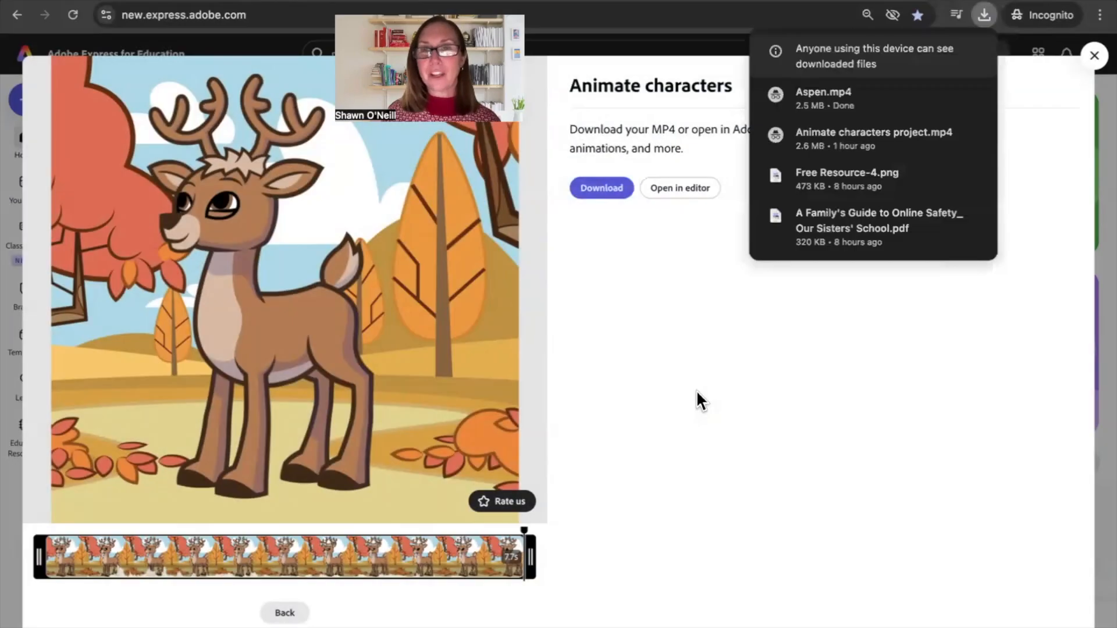
click(1095, 56)
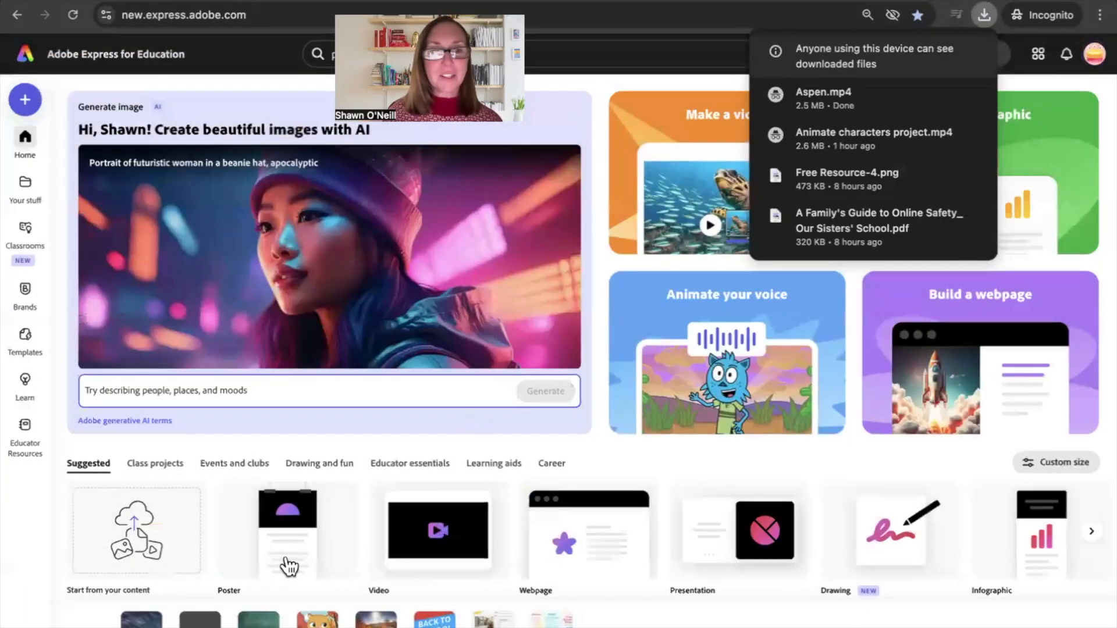
Step: Reopen the untitled science fair webpage from the recent projects and go to its split layout section
mouse_move(289, 565)
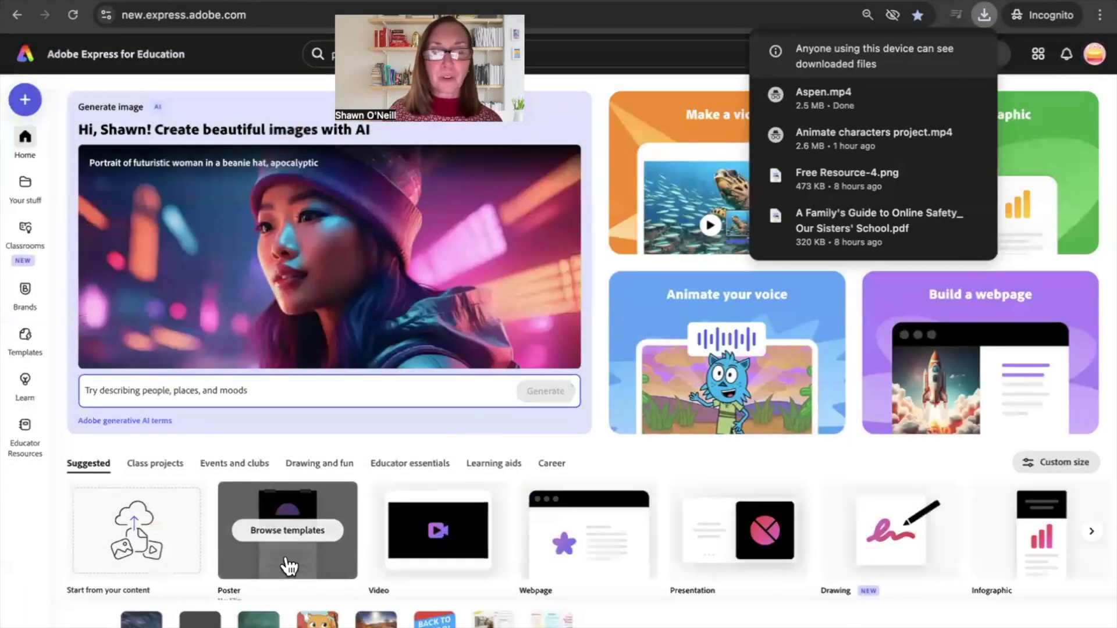
scroll(288, 563, down, 3)
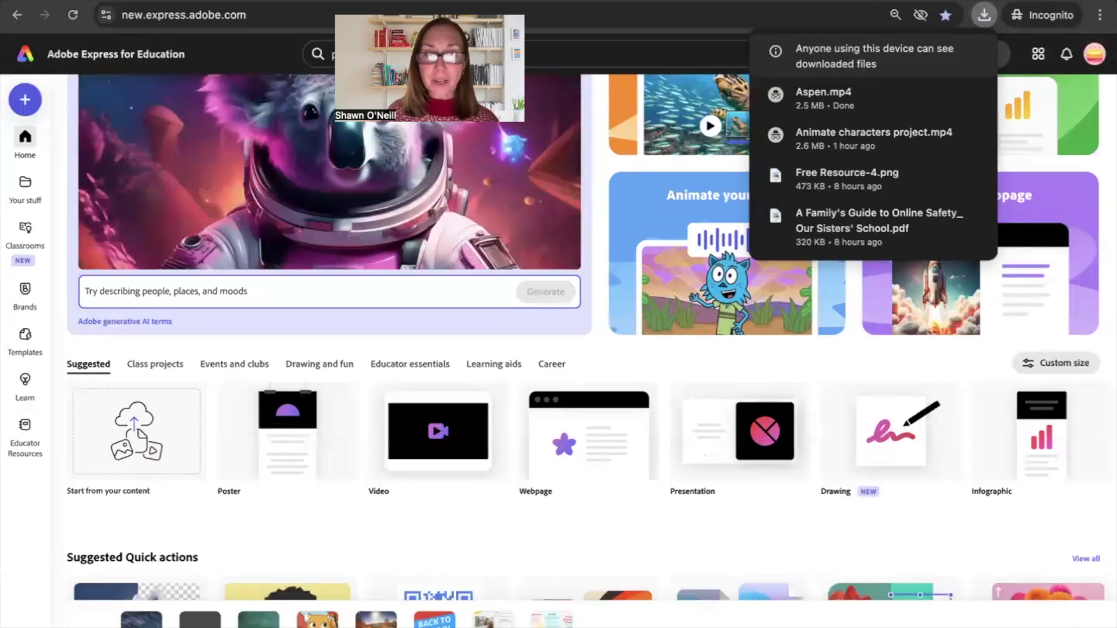
mouse_move(34, 192)
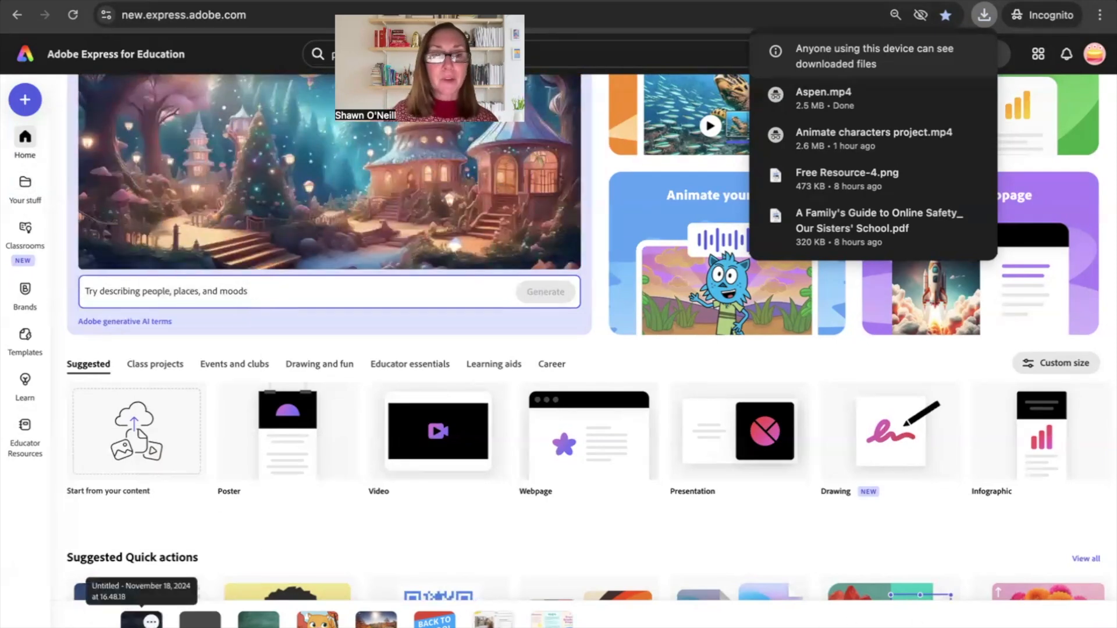
click(259, 620)
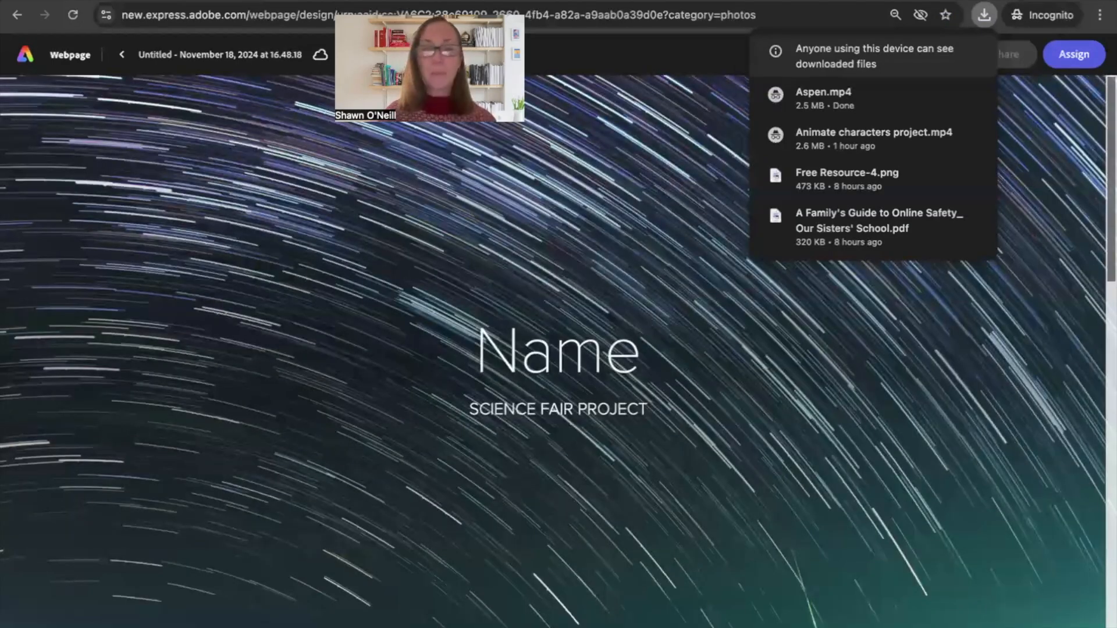
scroll(561, 500, down, 10)
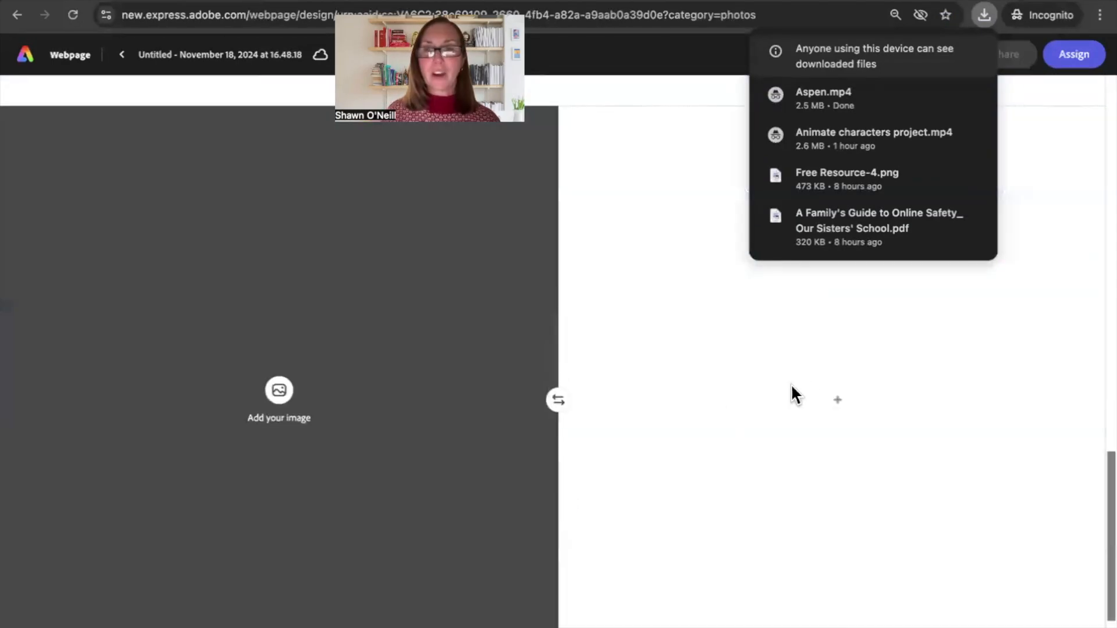
Step: Examine the photo upload and video link options for the split layout, cancelling without adding any media
click(279, 390)
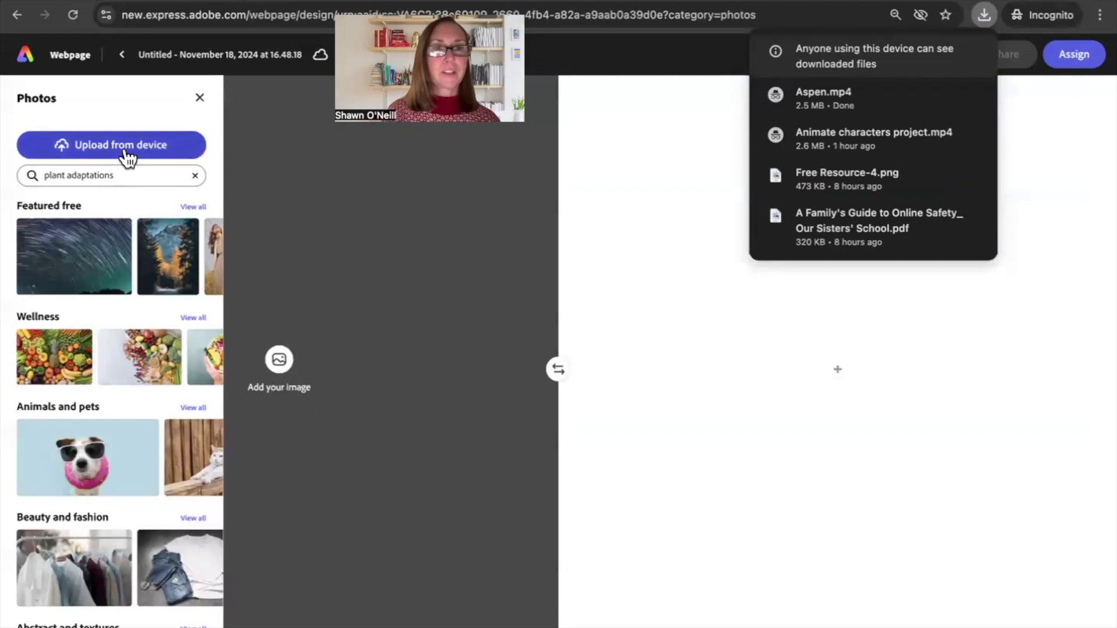
click(200, 97)
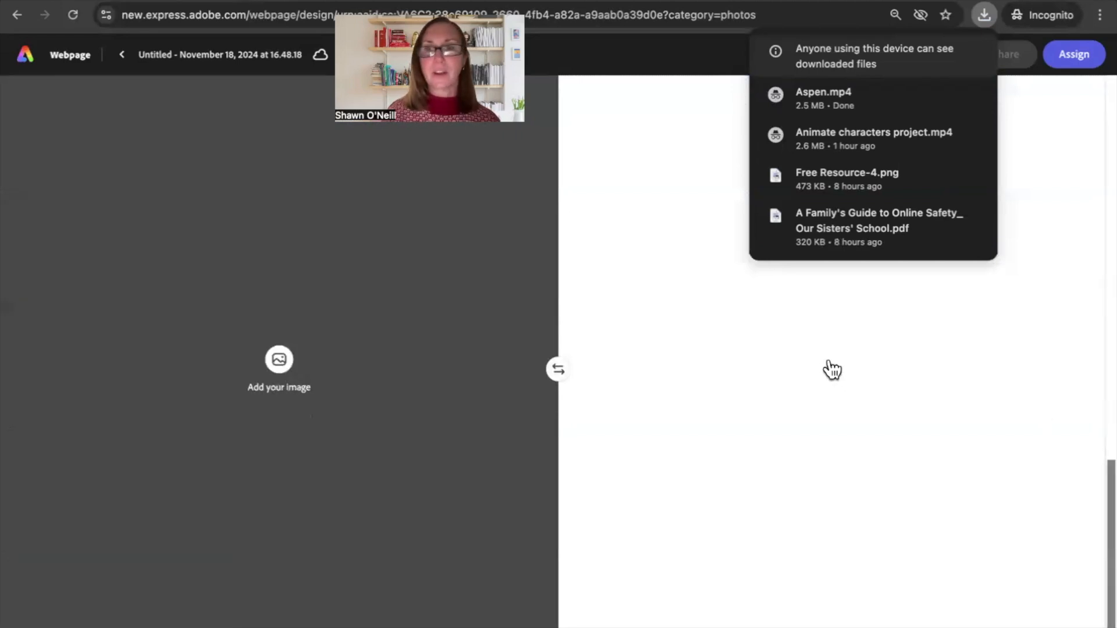
click(833, 371)
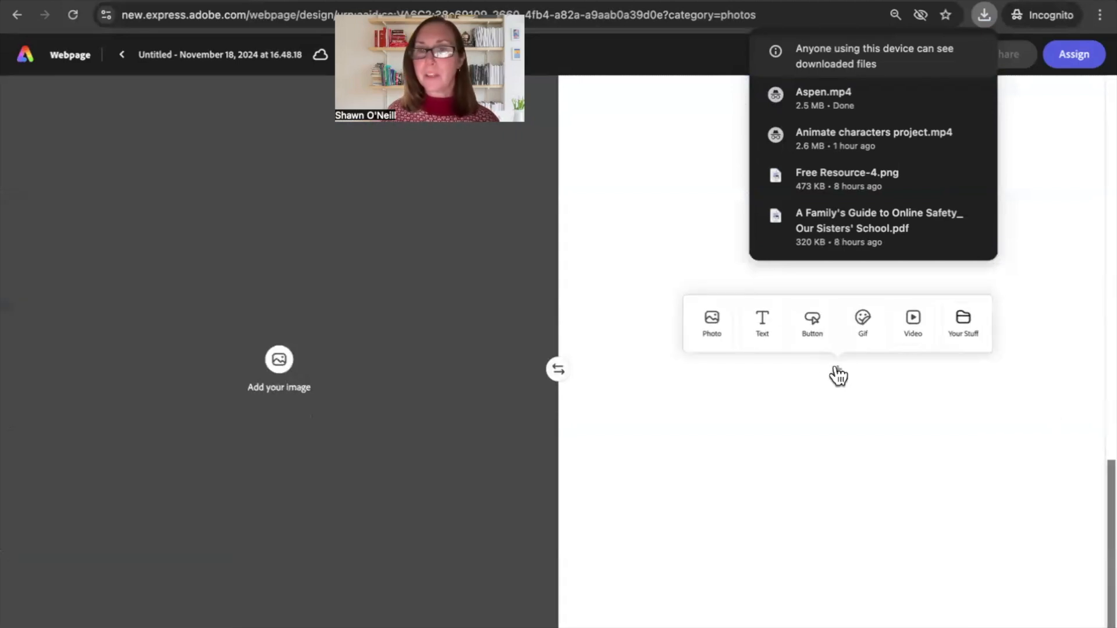
click(913, 326)
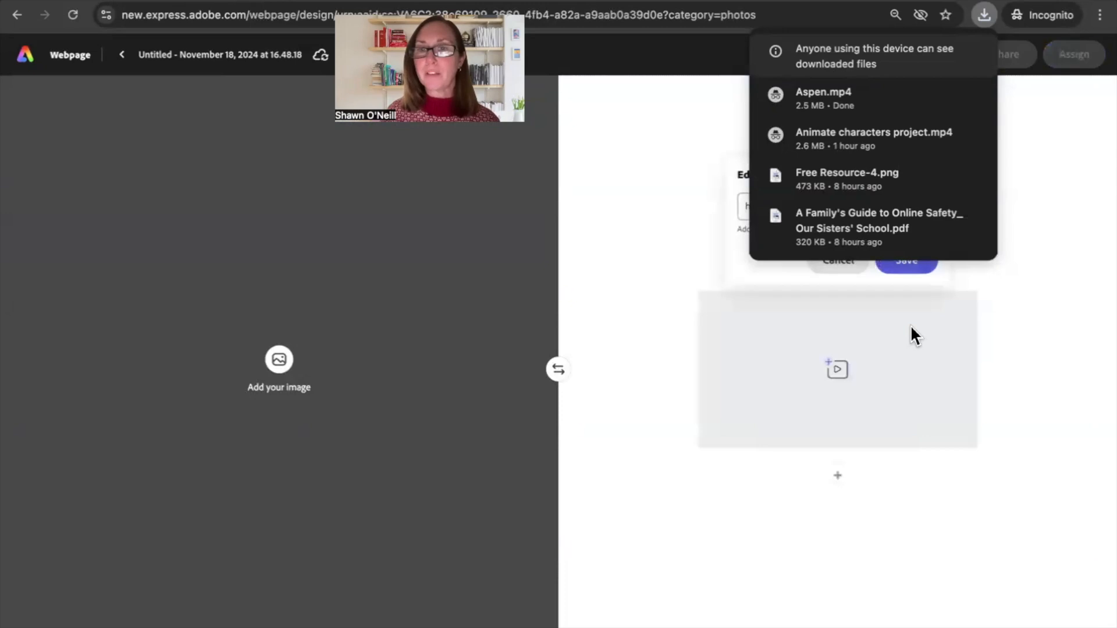
click(843, 257)
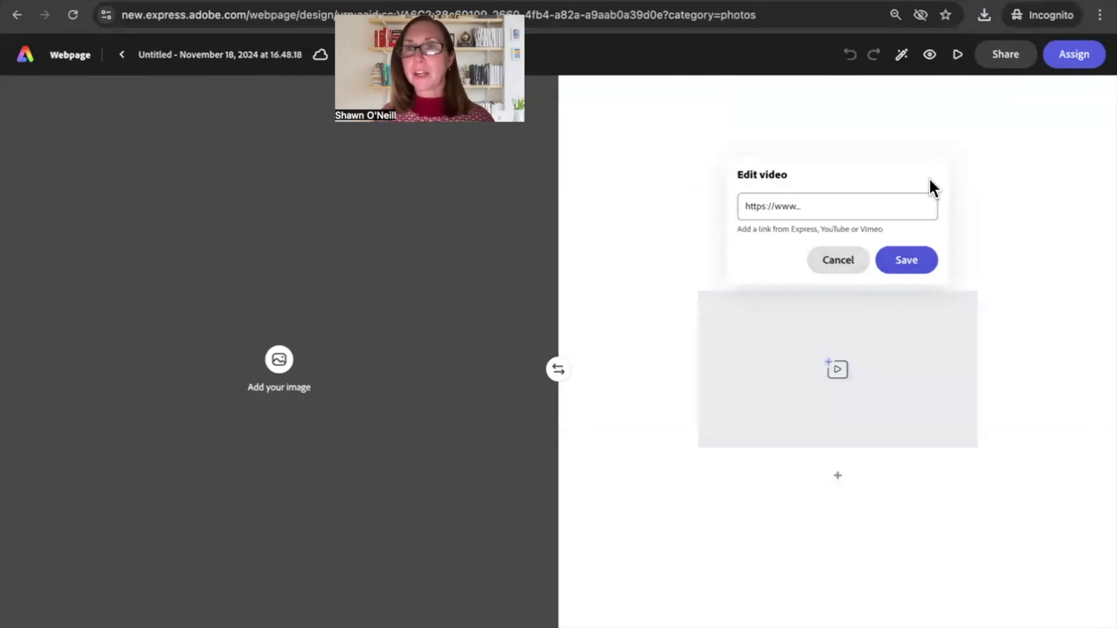
click(842, 262)
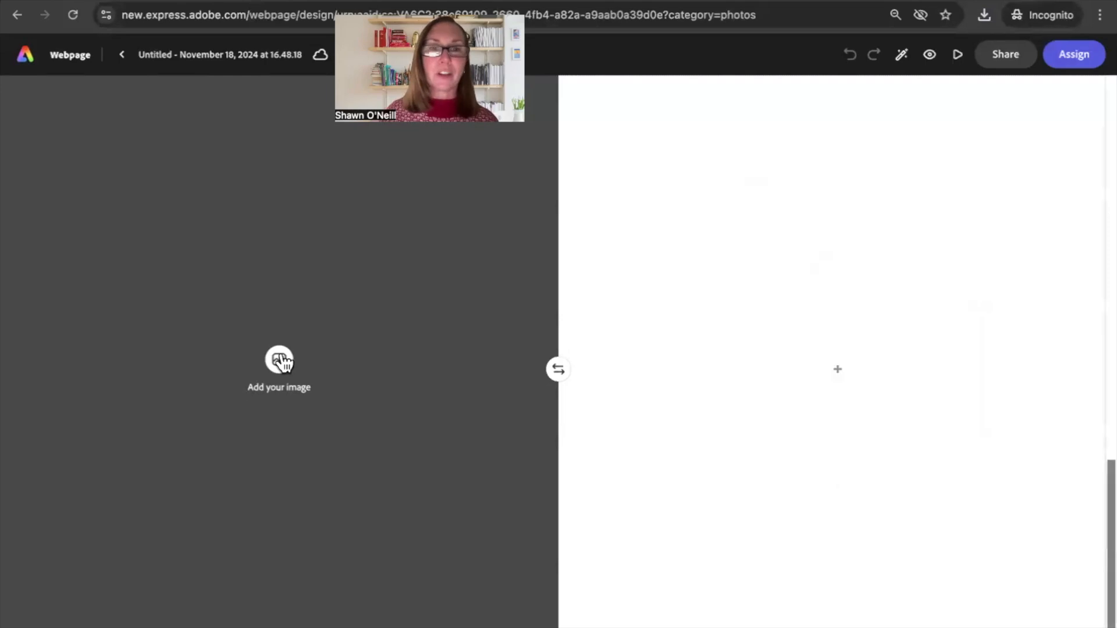
click(280, 360)
click(97, 151)
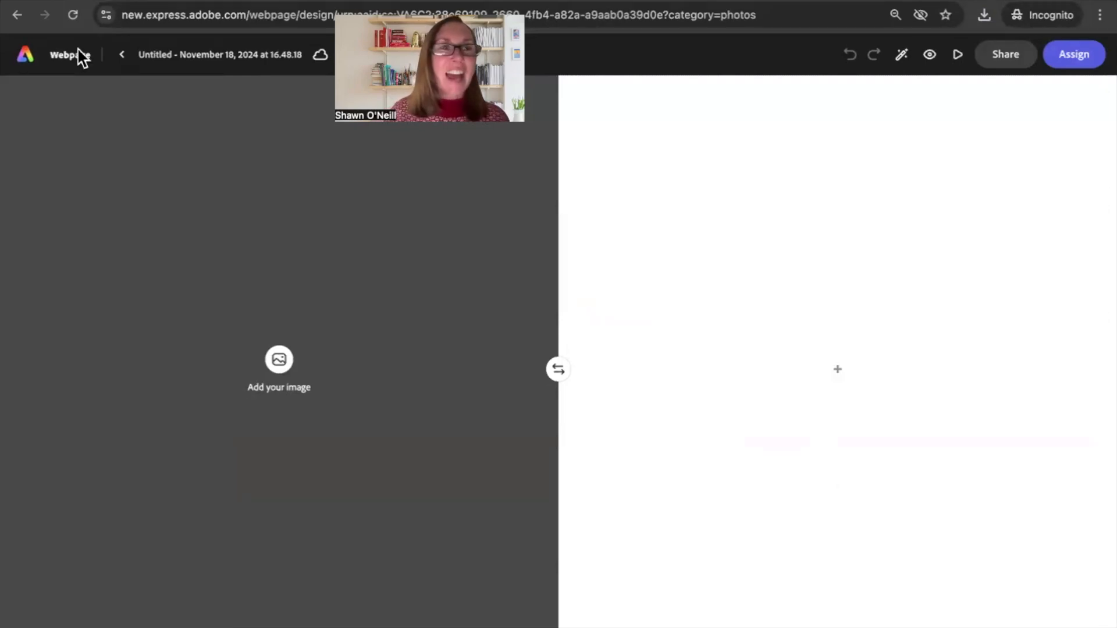
Step: In the recent Animate characters project, add a blank scene after the cat clip and shift the cat video slightly left
click(27, 57)
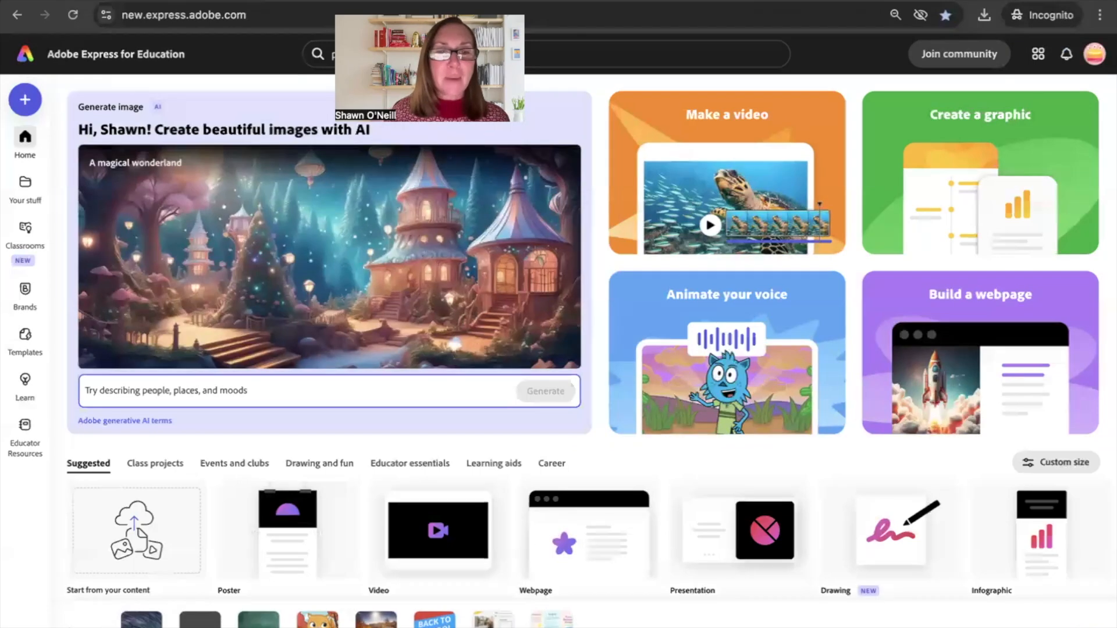
click(317, 620)
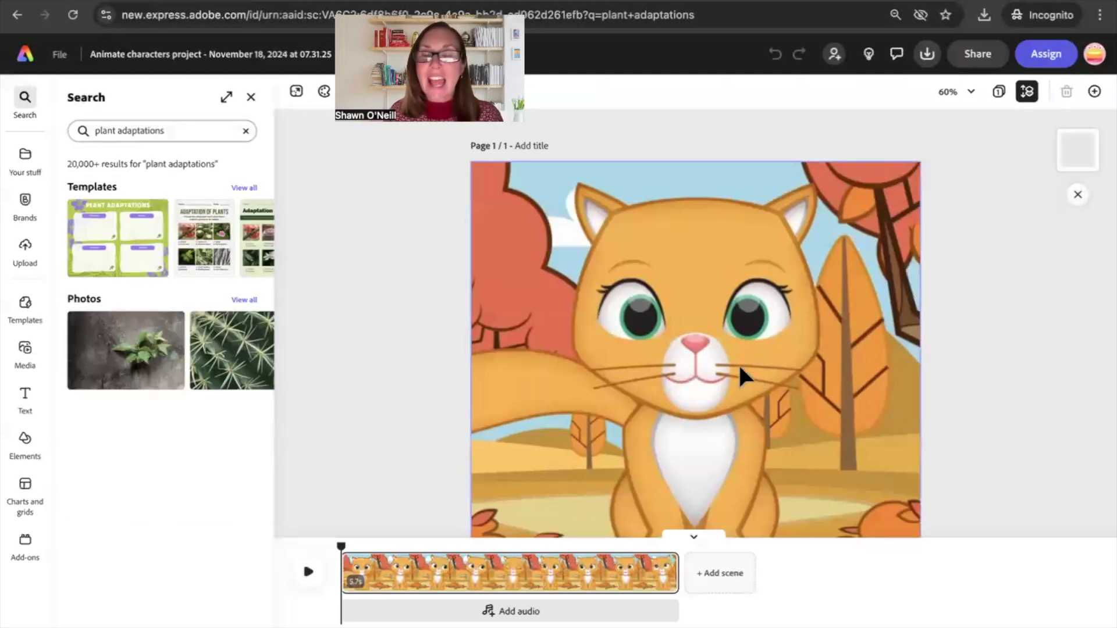
click(716, 575)
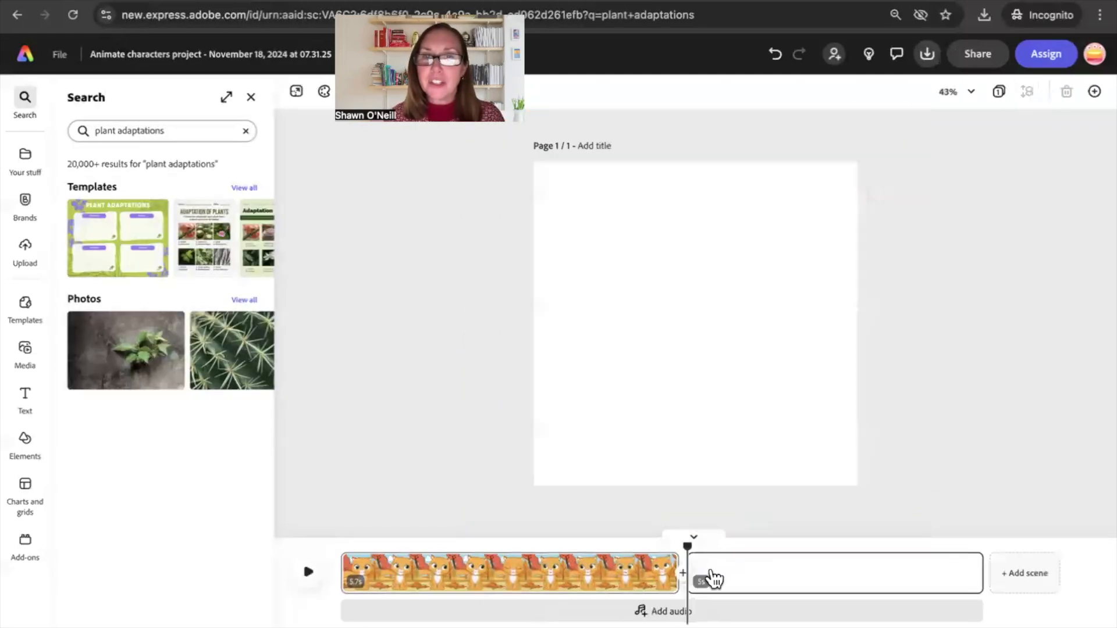
click(570, 573)
mouse_move(714, 364)
mouse_down()
mouse_move(748, 367)
mouse_move(663, 365)
mouse_move(697, 364)
mouse_up()
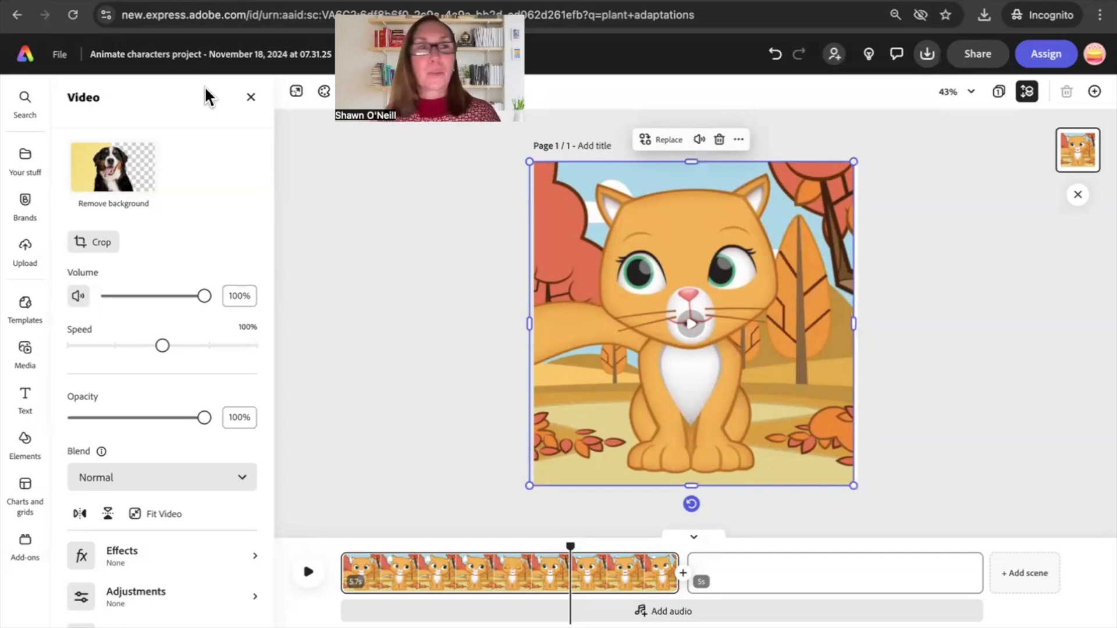
Step: Leave the Animate characters project for the home page and open the Classrooms area
click(26, 55)
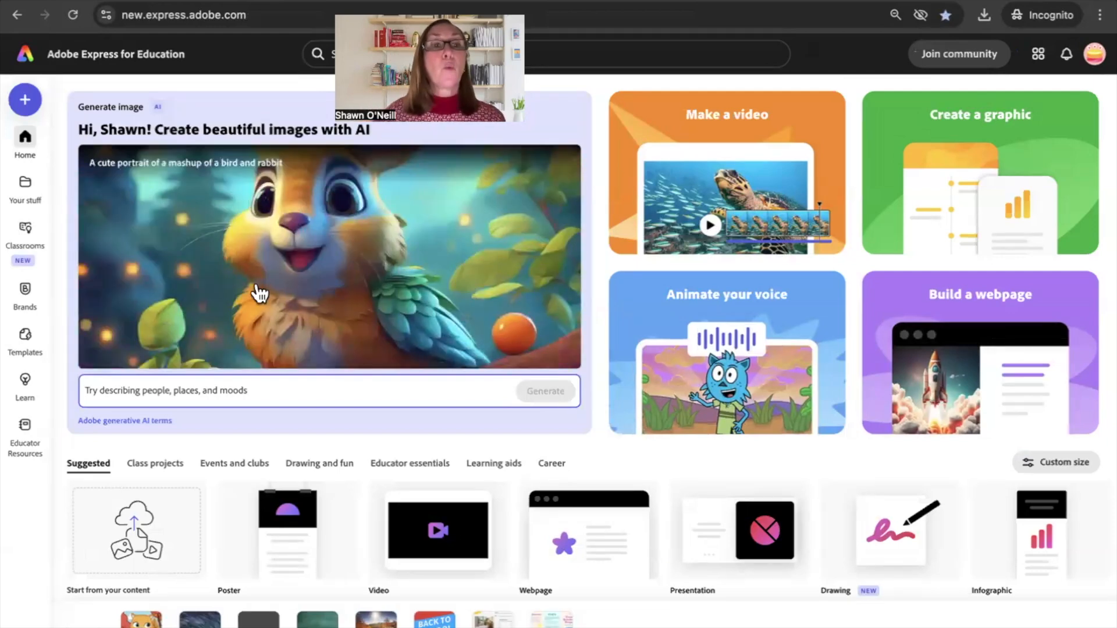
mouse_move(25, 260)
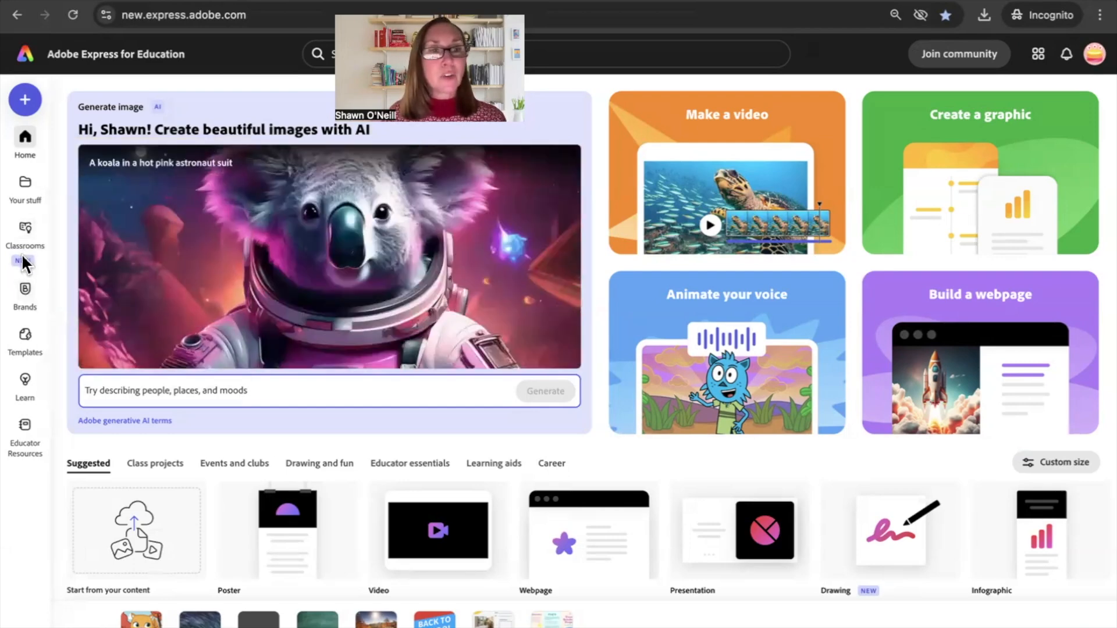
click(26, 230)
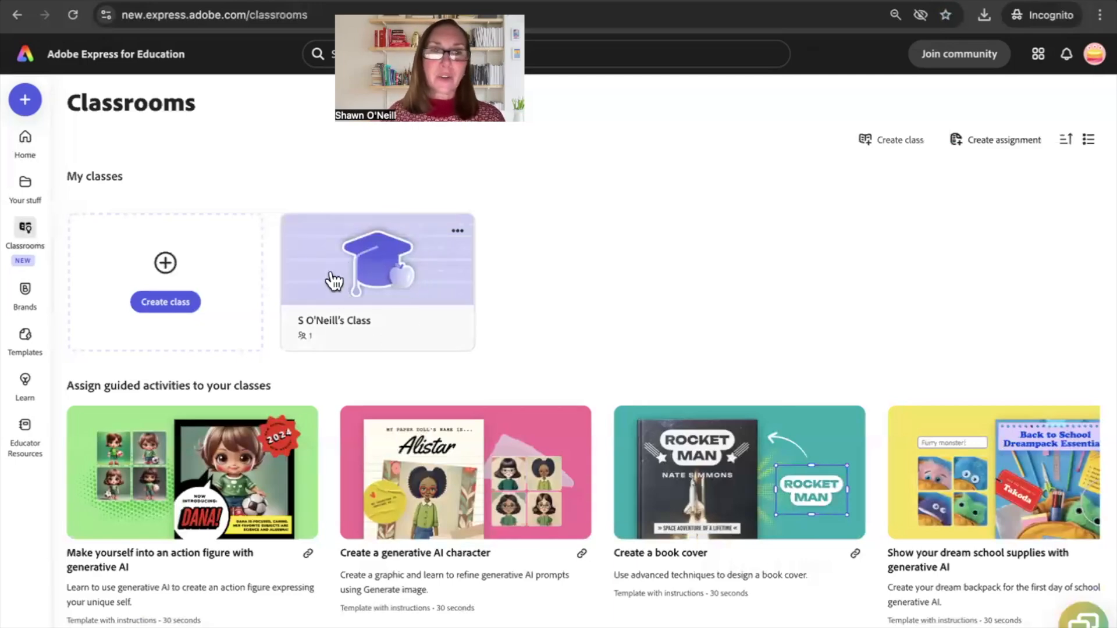
Step: Examine the form for creating a class and the edit form of the existing class, closing both without changes
click(182, 308)
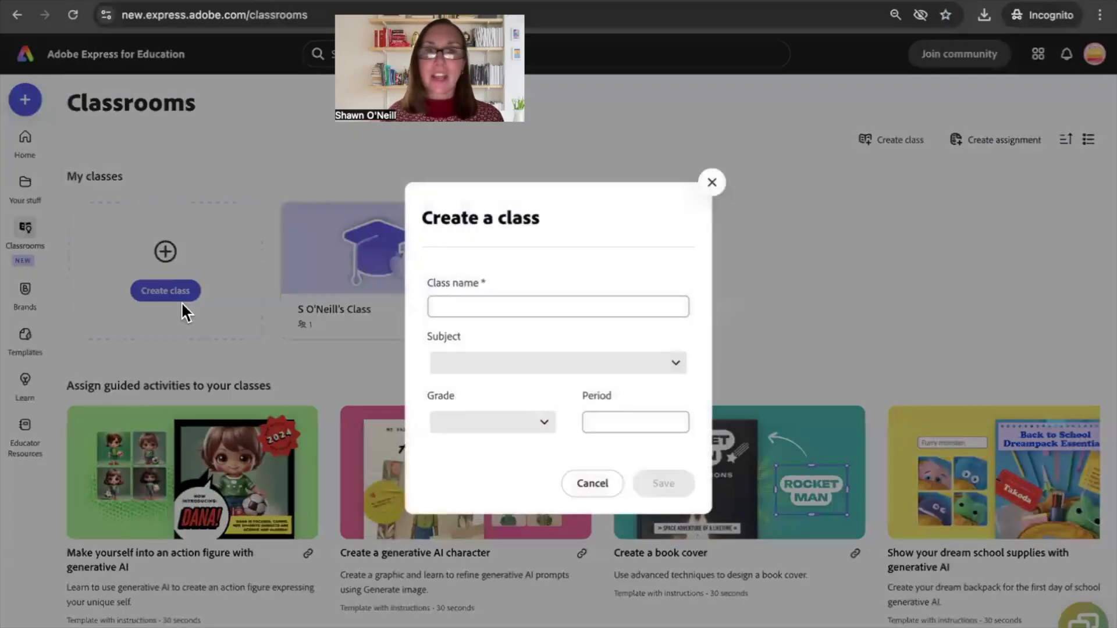
click(712, 183)
click(460, 221)
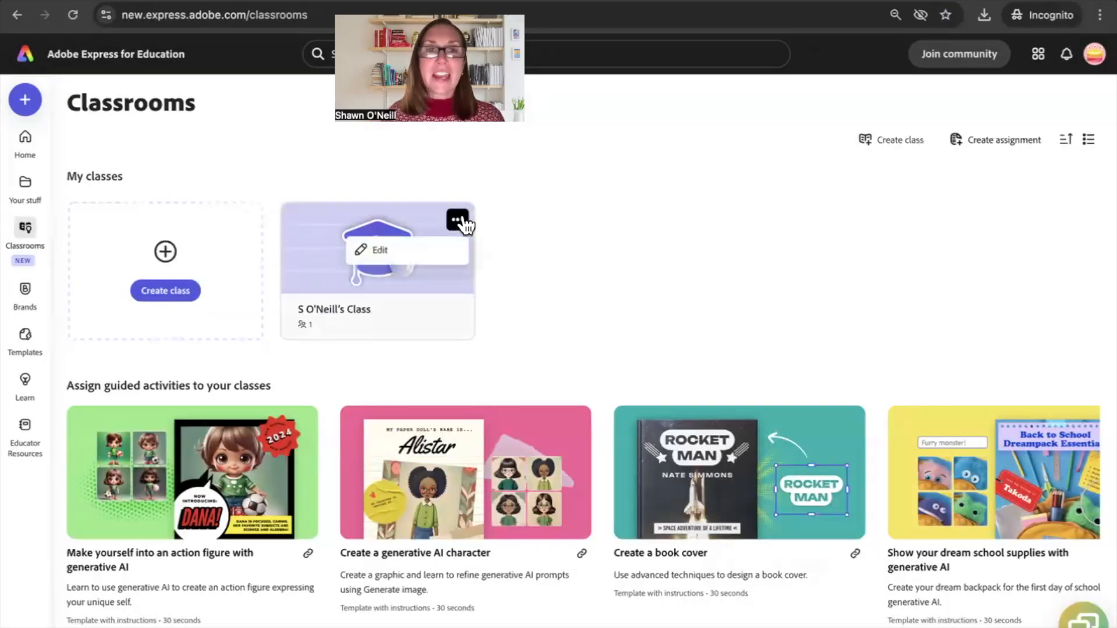
click(419, 251)
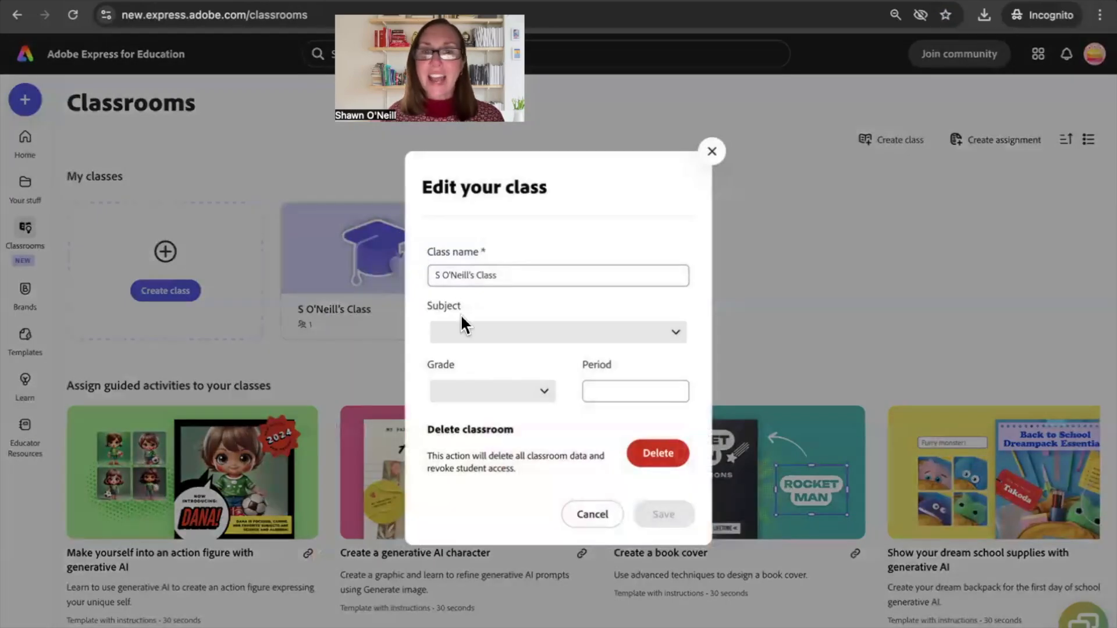
click(711, 153)
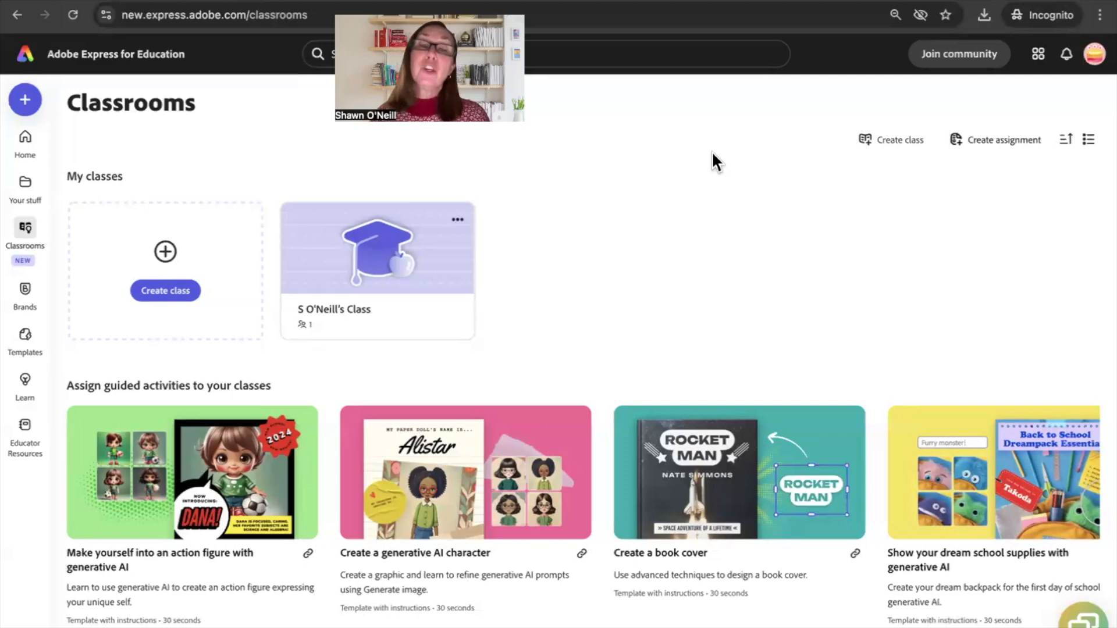
Step: Create a class named after the teacher with subject Science, grade 4 and period 3, and dismiss the student invitation
click(876, 140)
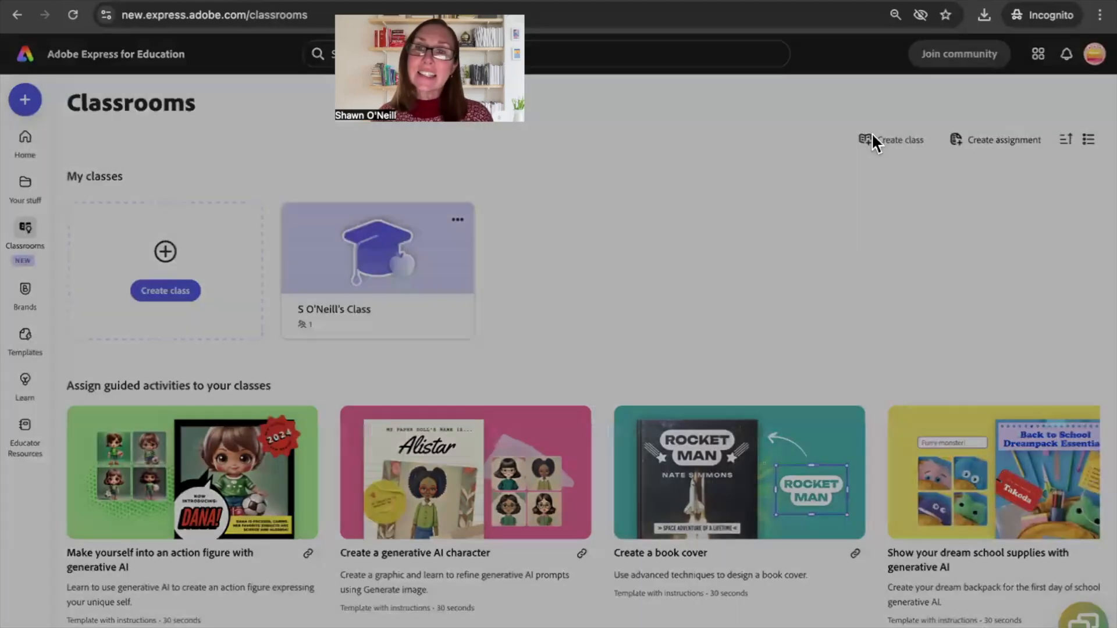
text(Shawn's Class)
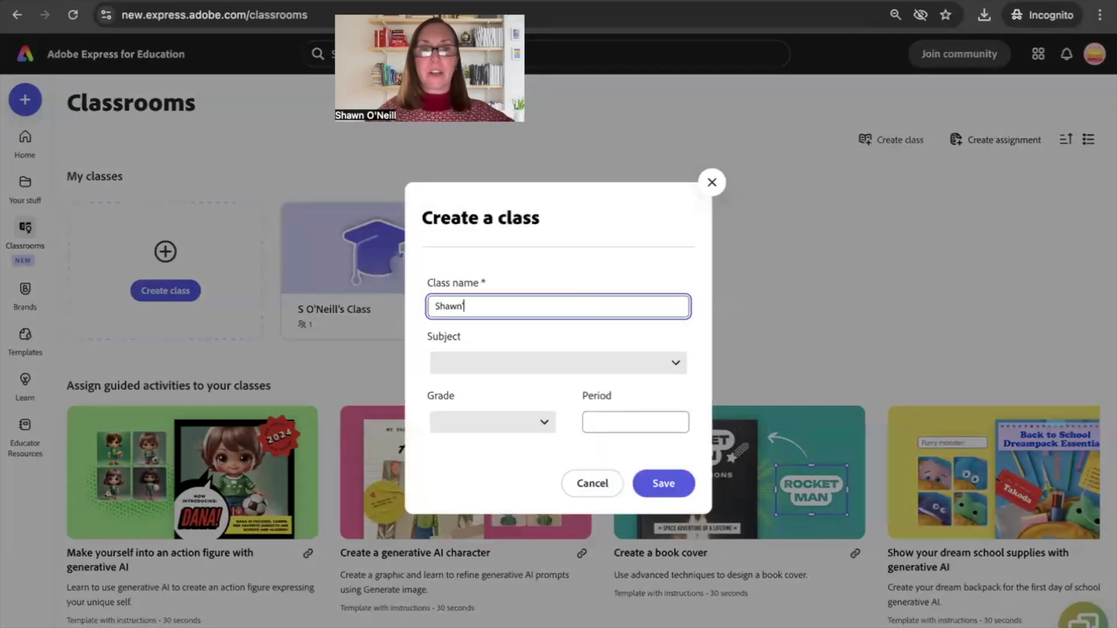
click(640, 365)
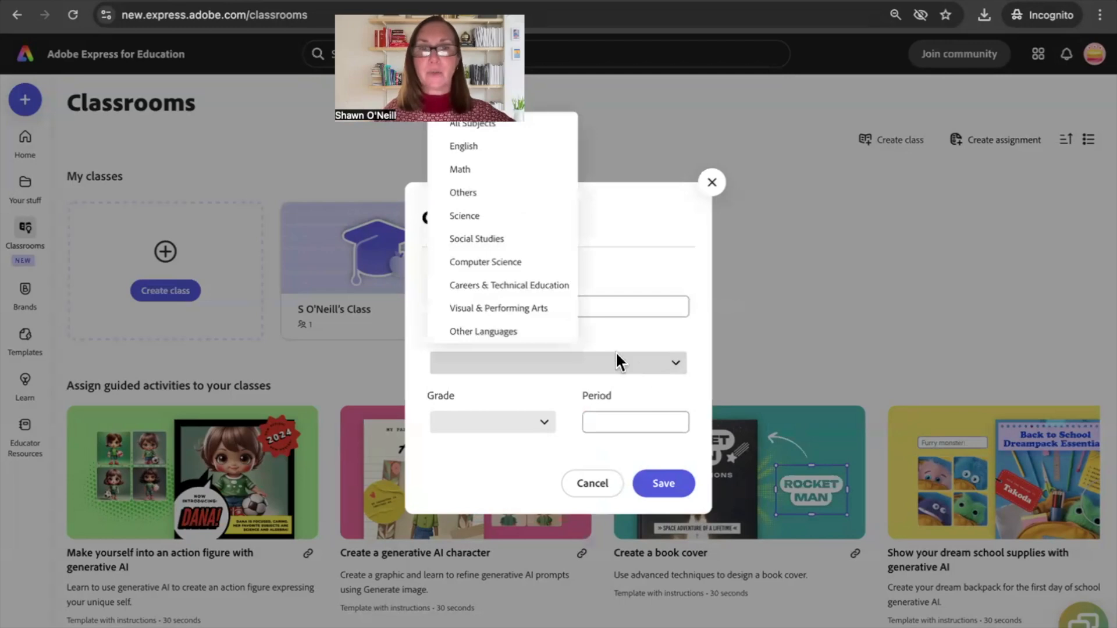
click(522, 218)
click(505, 424)
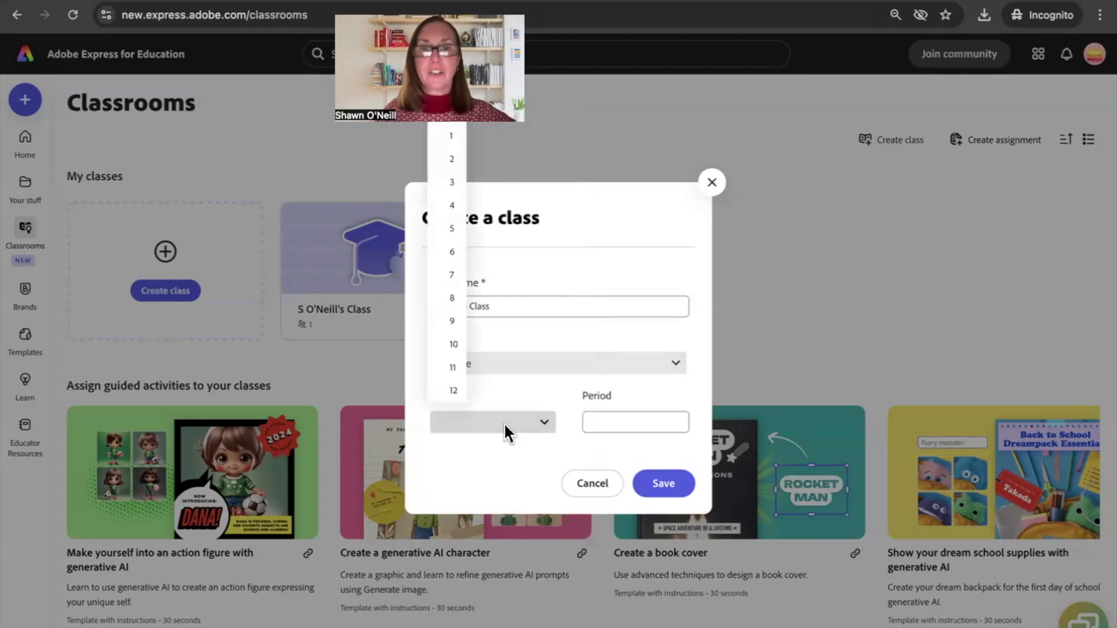
click(454, 206)
click(646, 417)
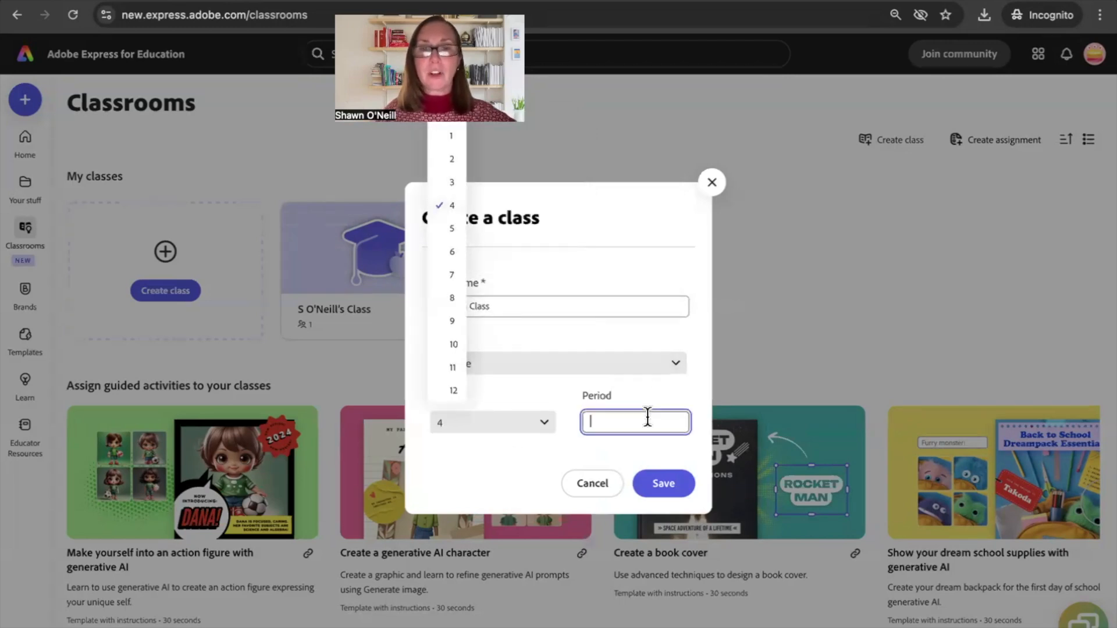
text(3)
click(665, 485)
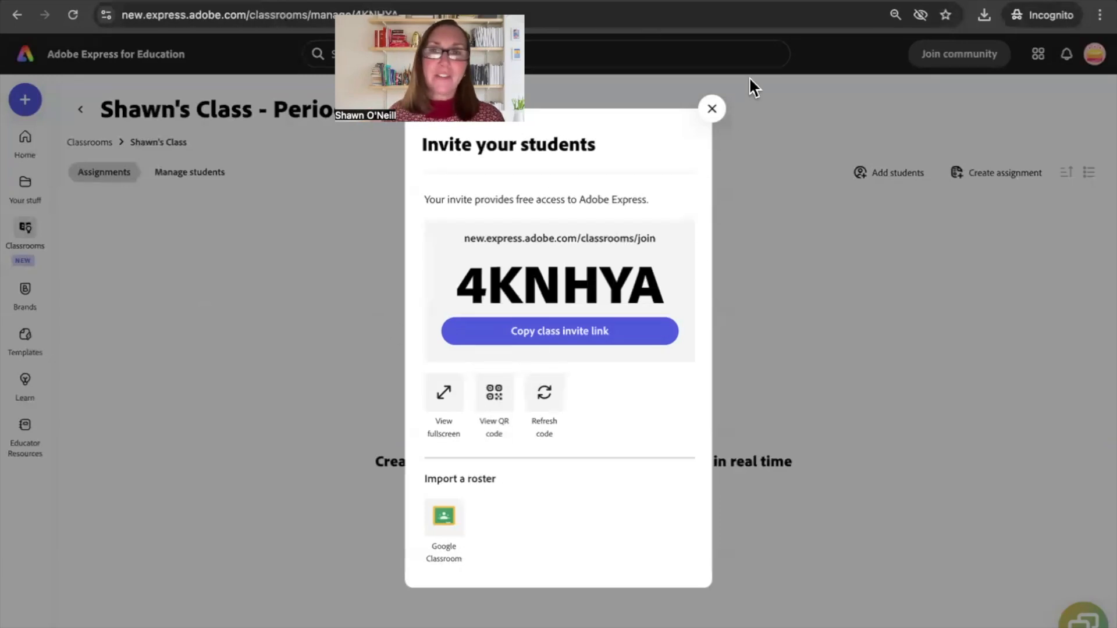
click(711, 109)
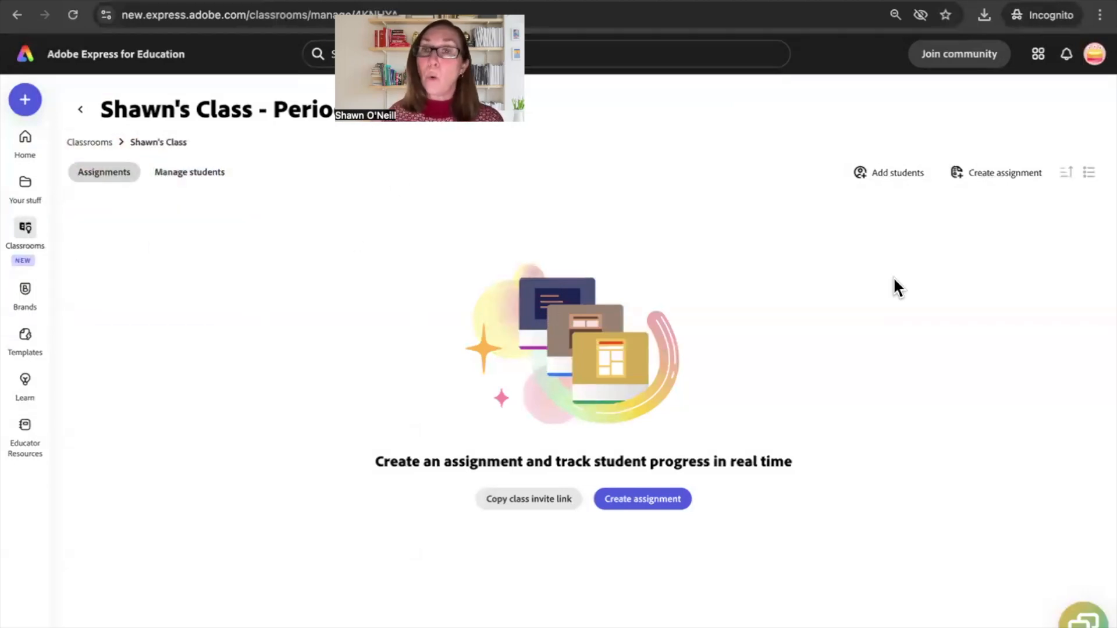
Step: Review the student invitation options for the new class, close them and return to the Classrooms overview
click(877, 174)
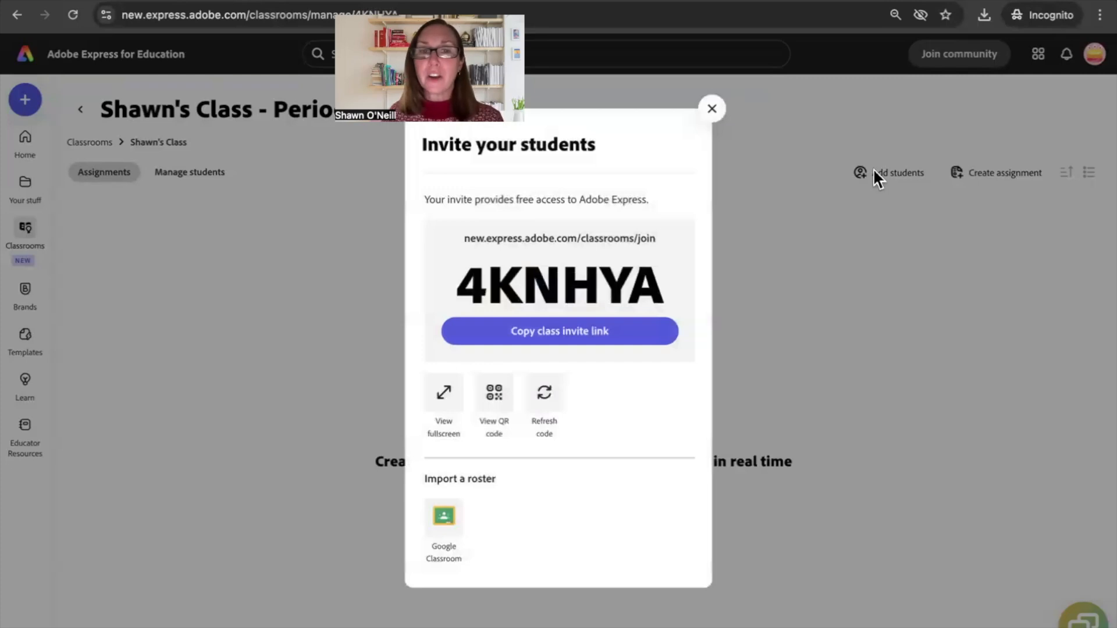
click(874, 169)
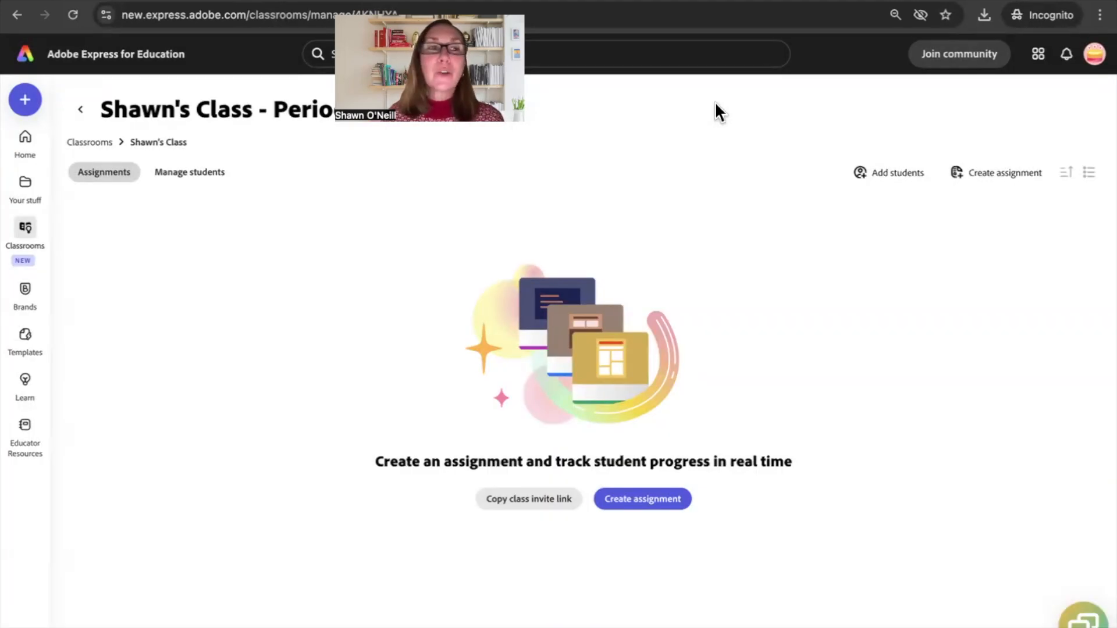
click(22, 239)
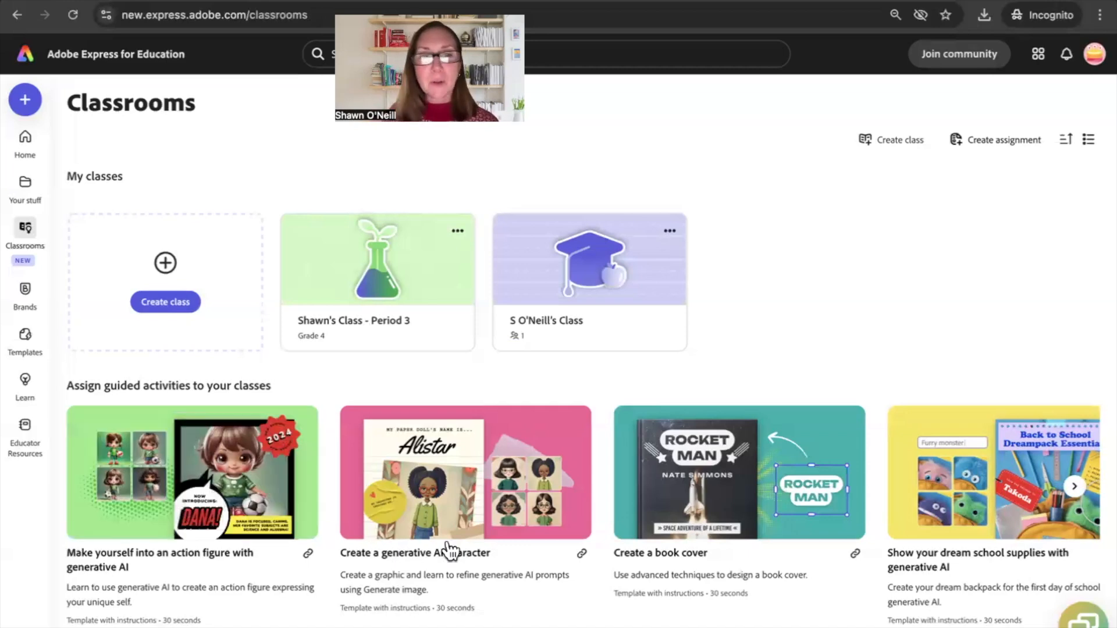
Step: Browse the assignable guided activities and open "Make yourself into an action figure with generative AI" without the Search panel showing
scroll(458, 522, right, 3)
scroll(458, 522, right, 5)
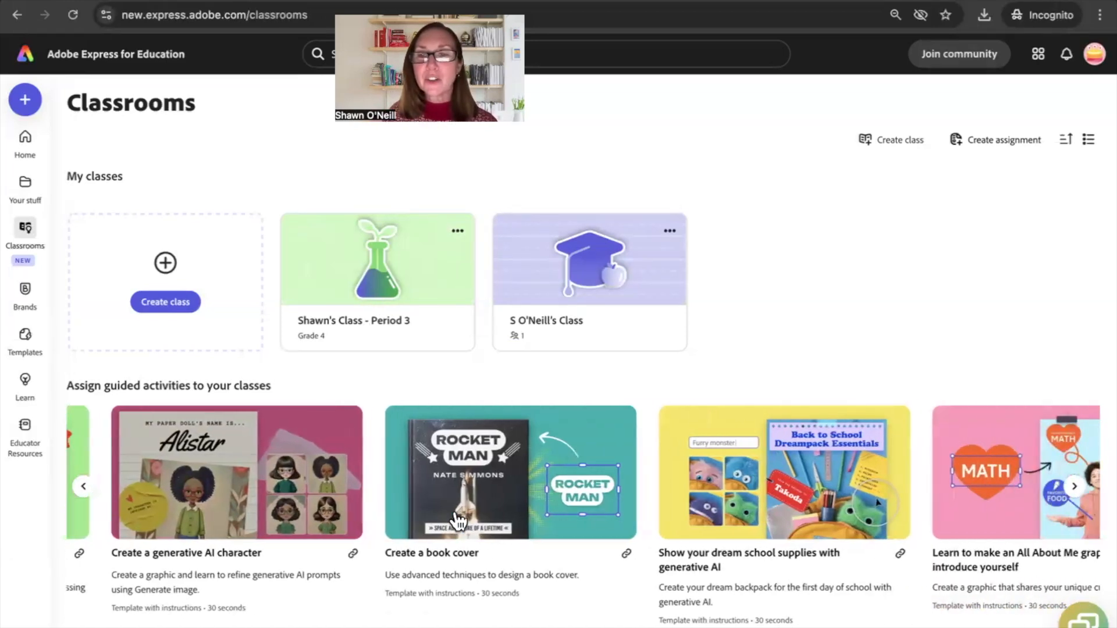
scroll(458, 522, right, 4)
scroll(458, 522, right, 15)
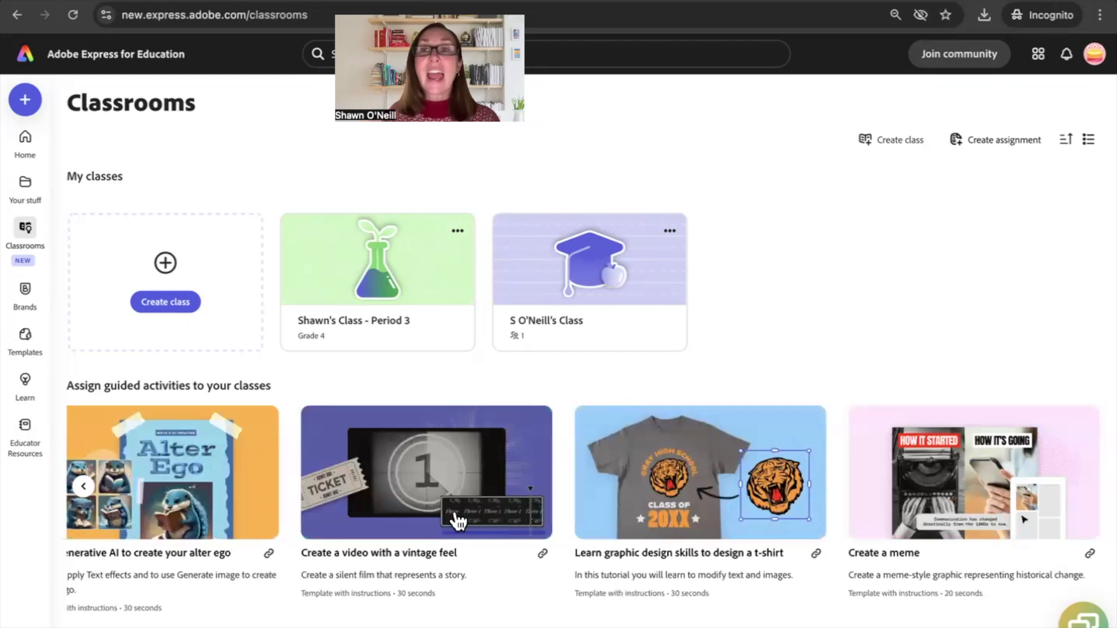
scroll(624, 501, left, 5)
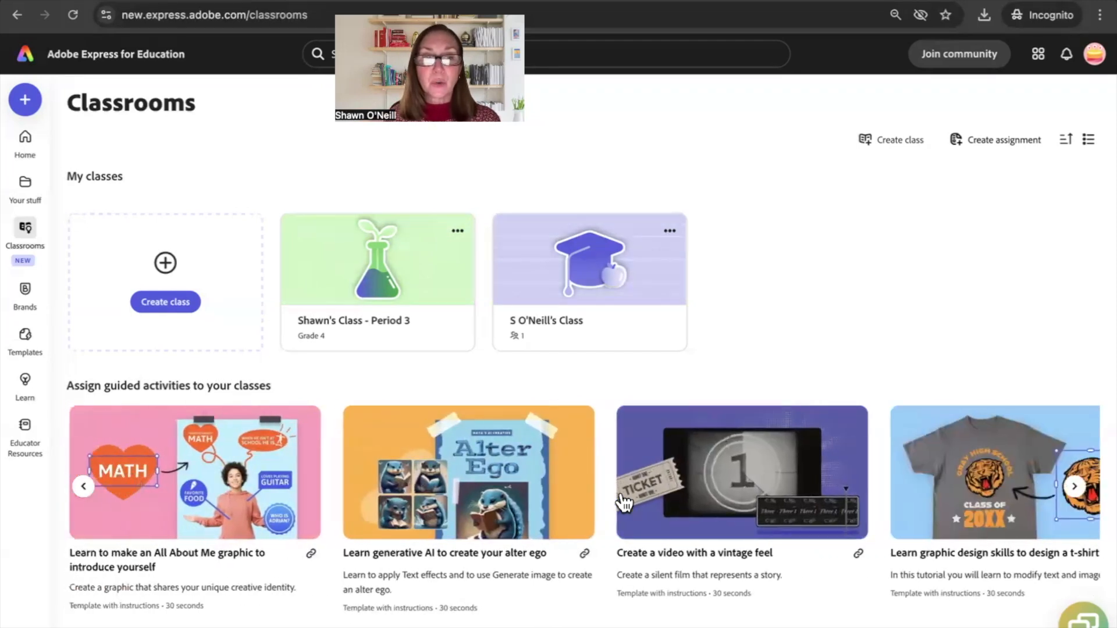
scroll(624, 501, left, 7)
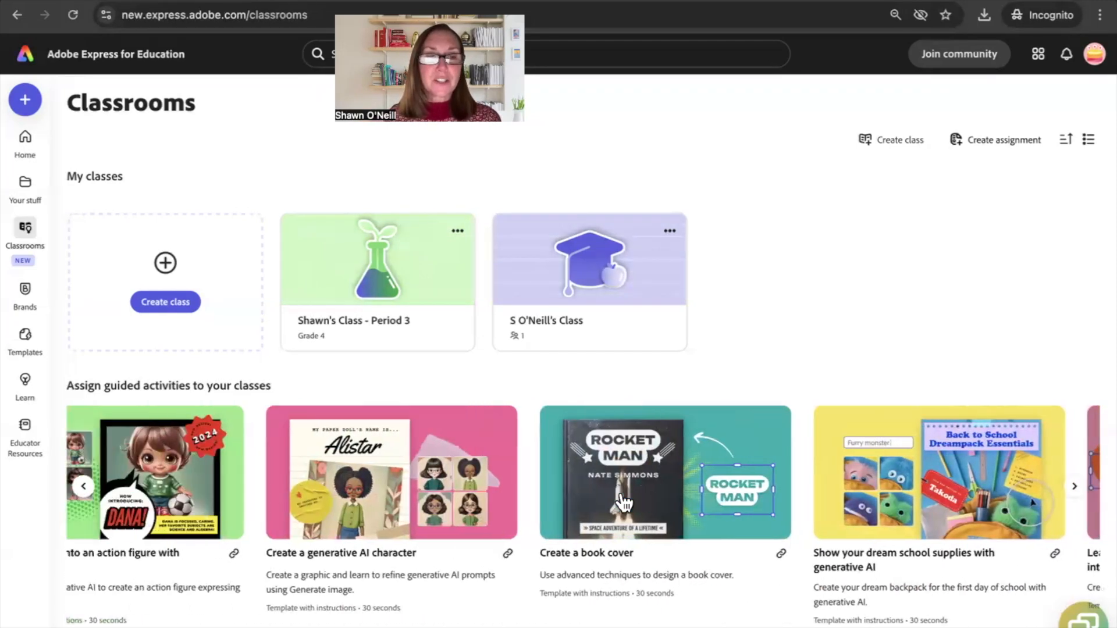
click(178, 439)
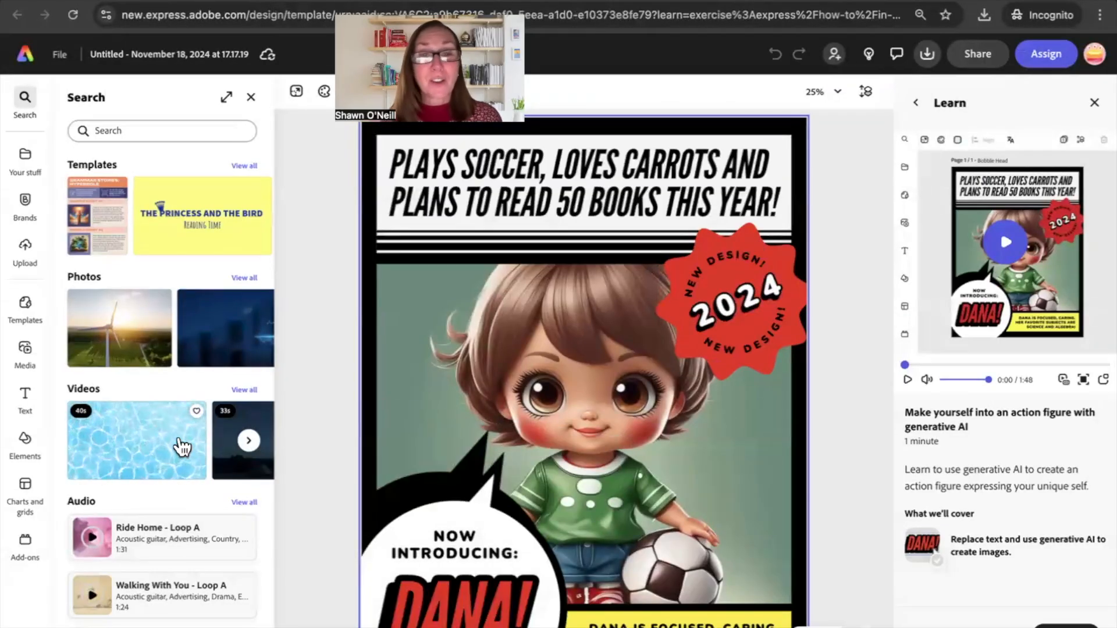
click(251, 97)
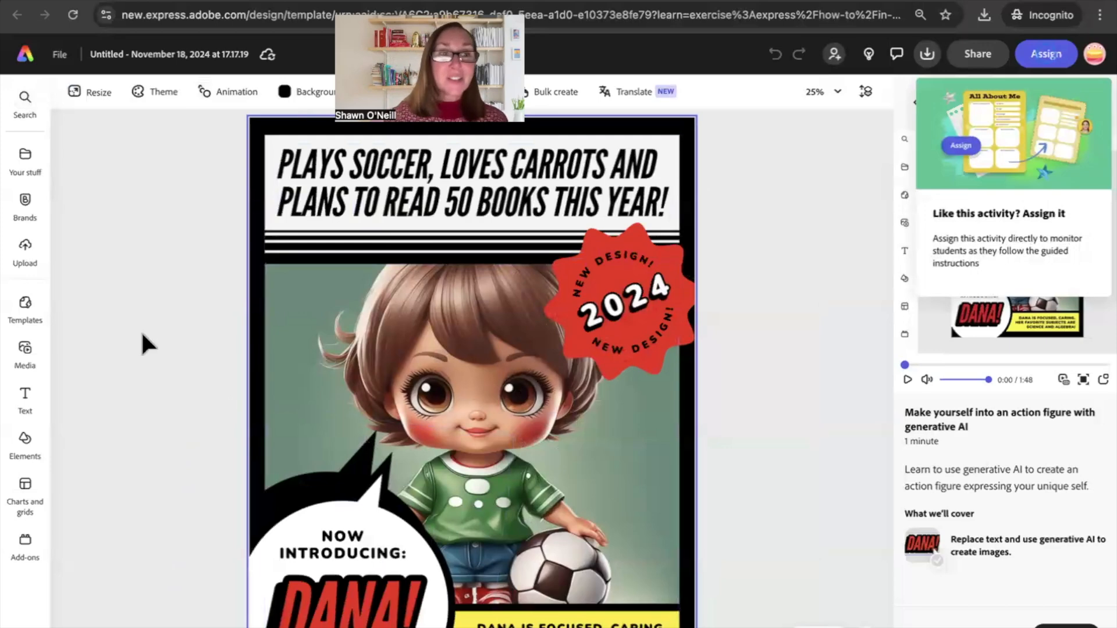
Step: Leave the action figure activity, view the Learn tutorials page and open Educator Resources
click(30, 58)
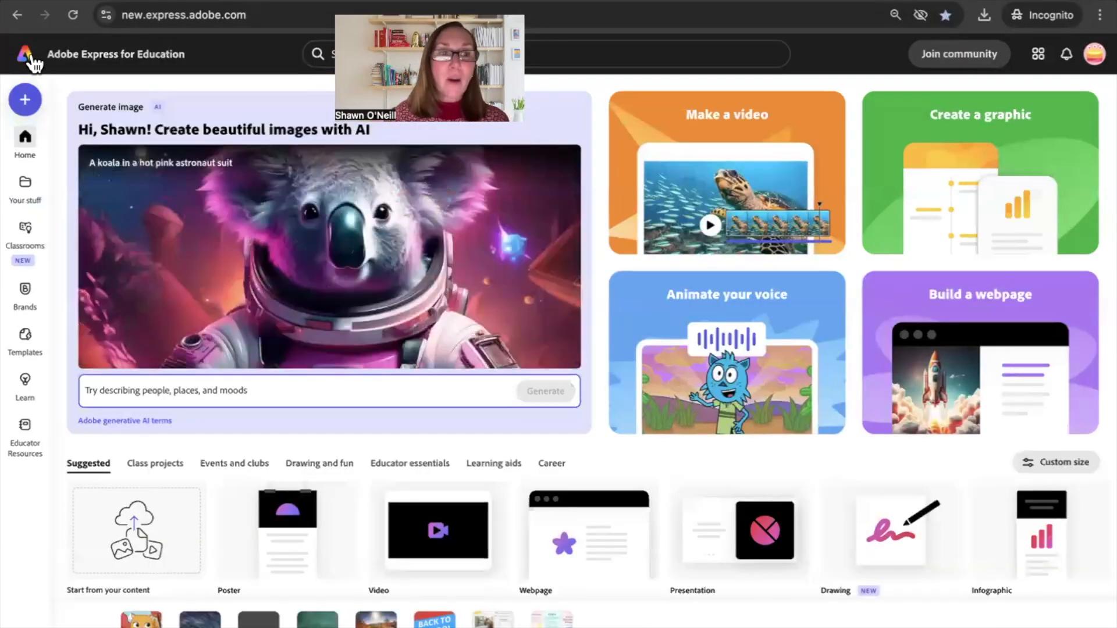
click(24, 385)
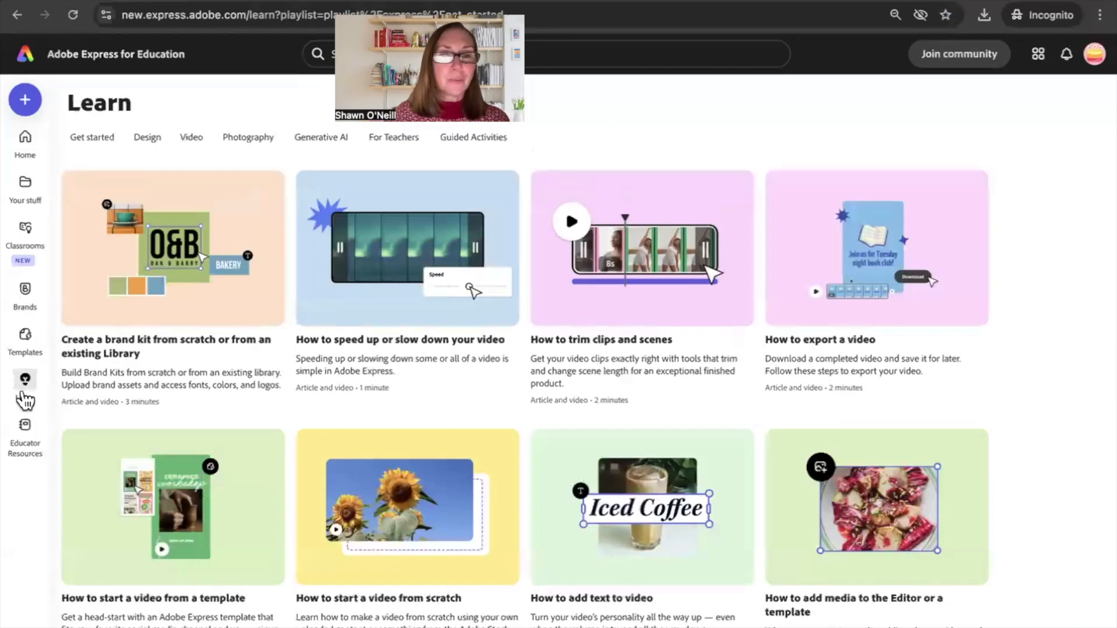
click(24, 444)
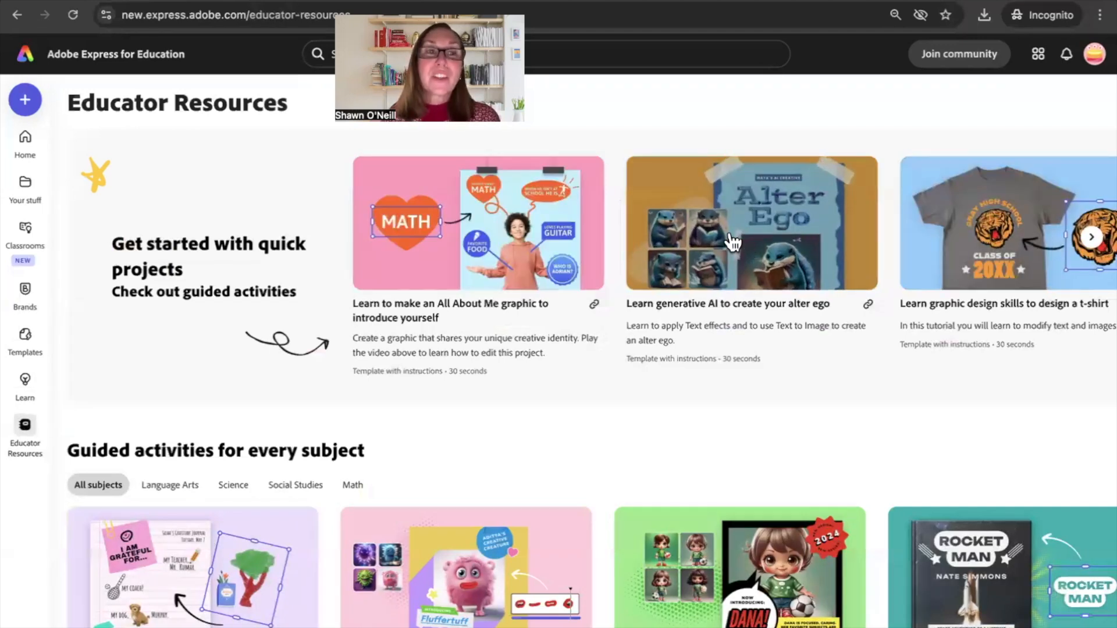
Step: Examine the Educator Resources page's quick projects, subject activities, K-12 templates, classroom activities and free professional learning courses
scroll(733, 243, right, 5)
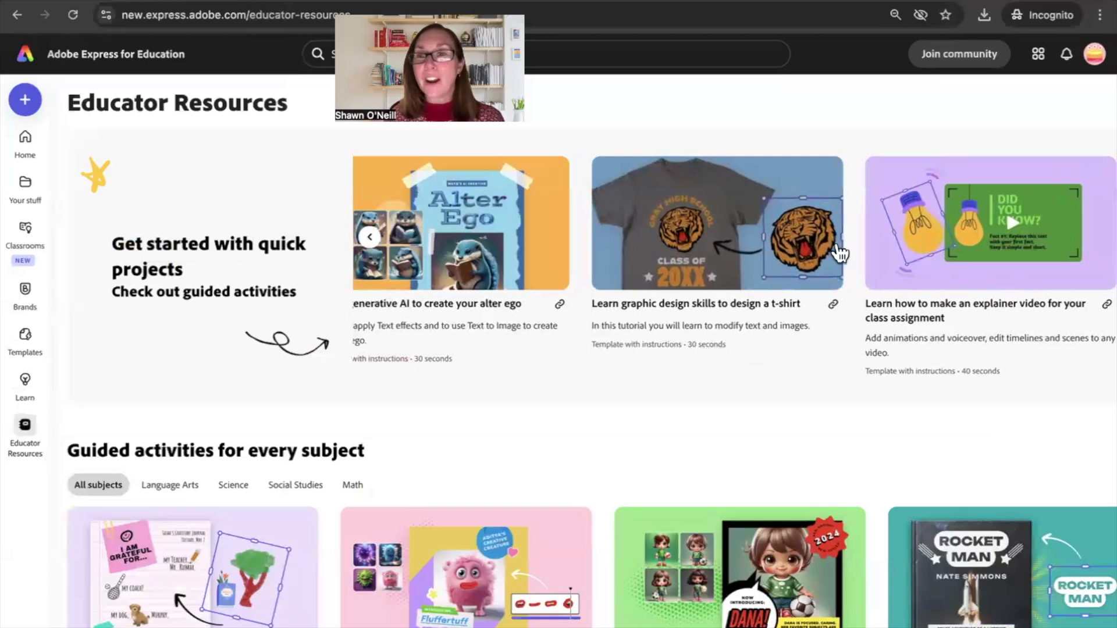
scroll(873, 251, left, 5)
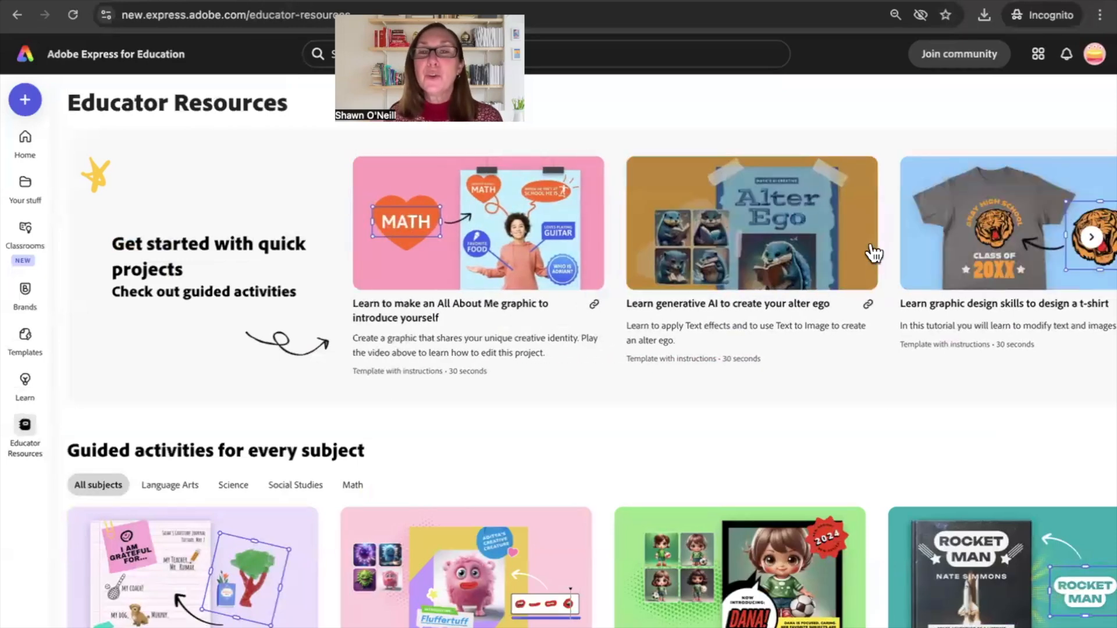
scroll(463, 371, down, 5)
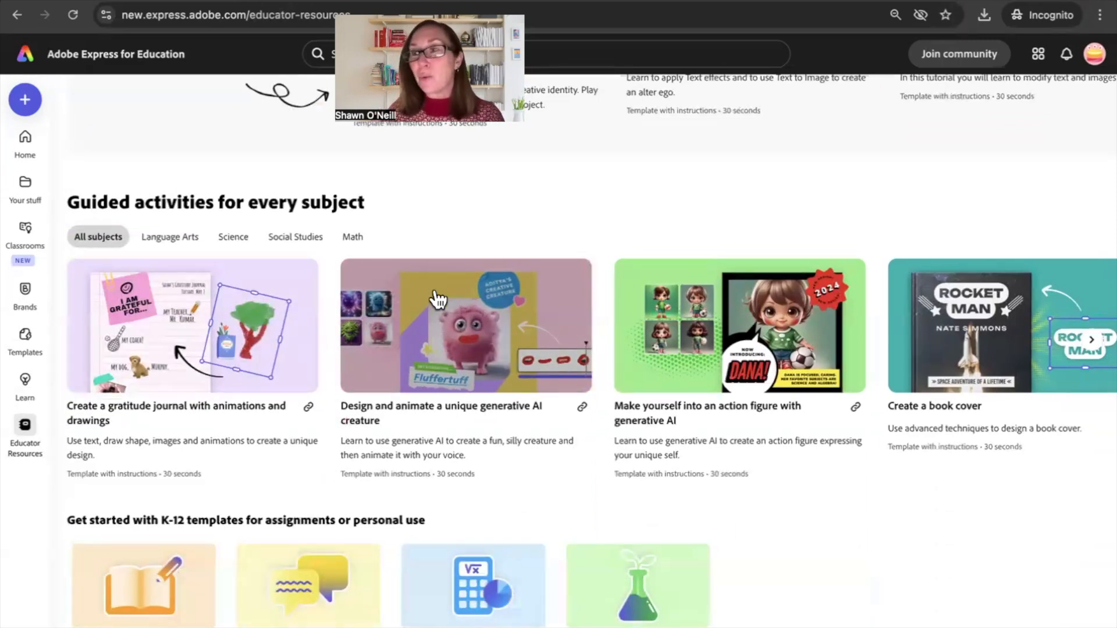
scroll(438, 300, down, 5)
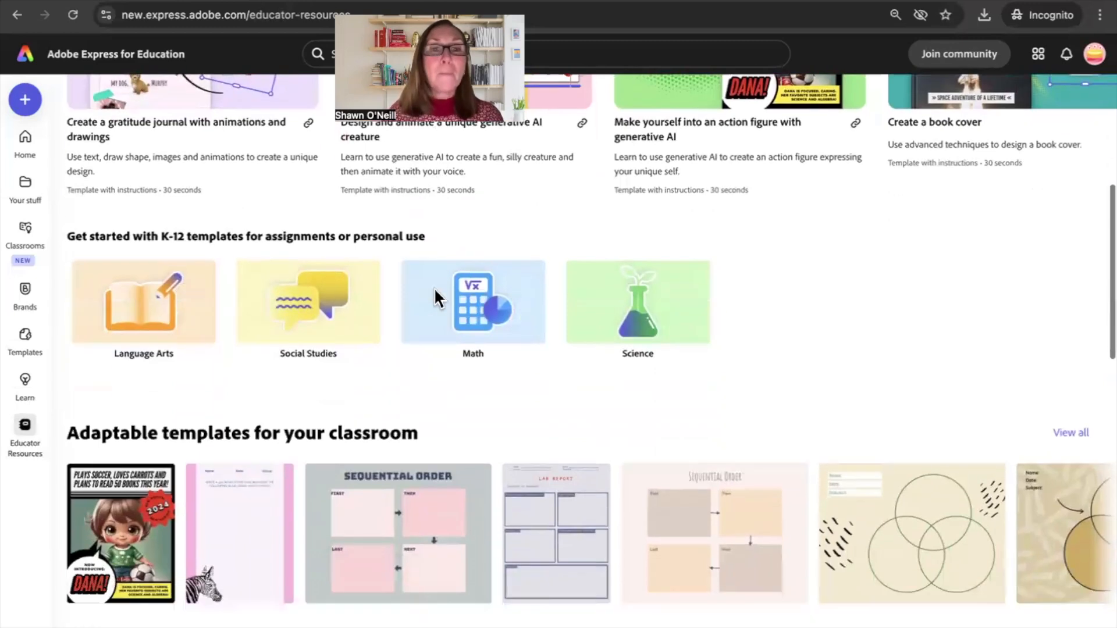
scroll(438, 298, down, 2)
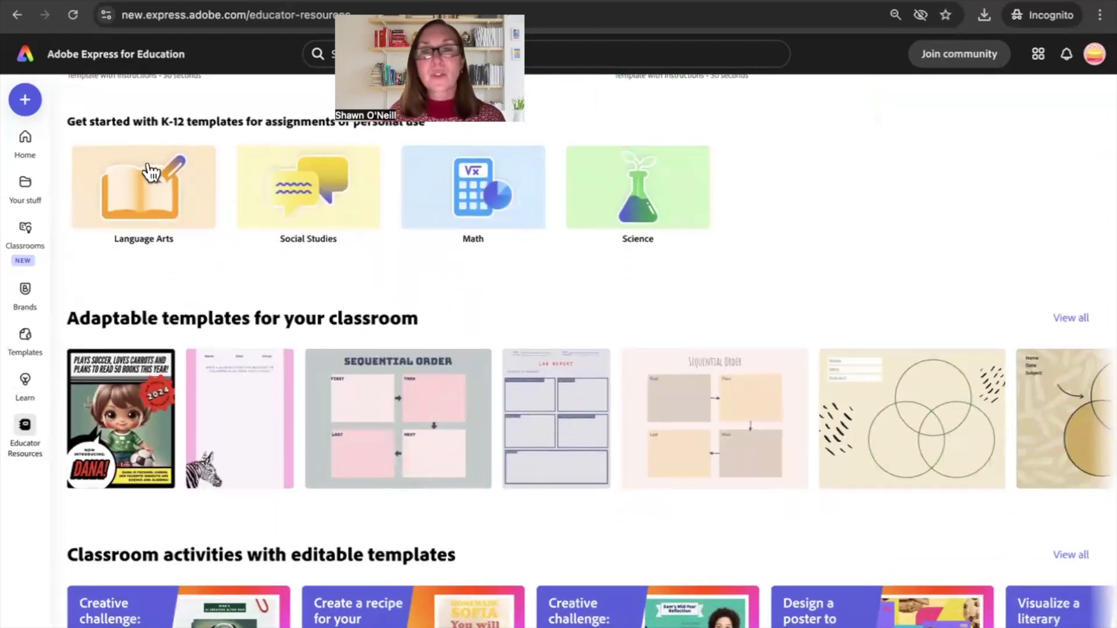
scroll(151, 171, down, 5)
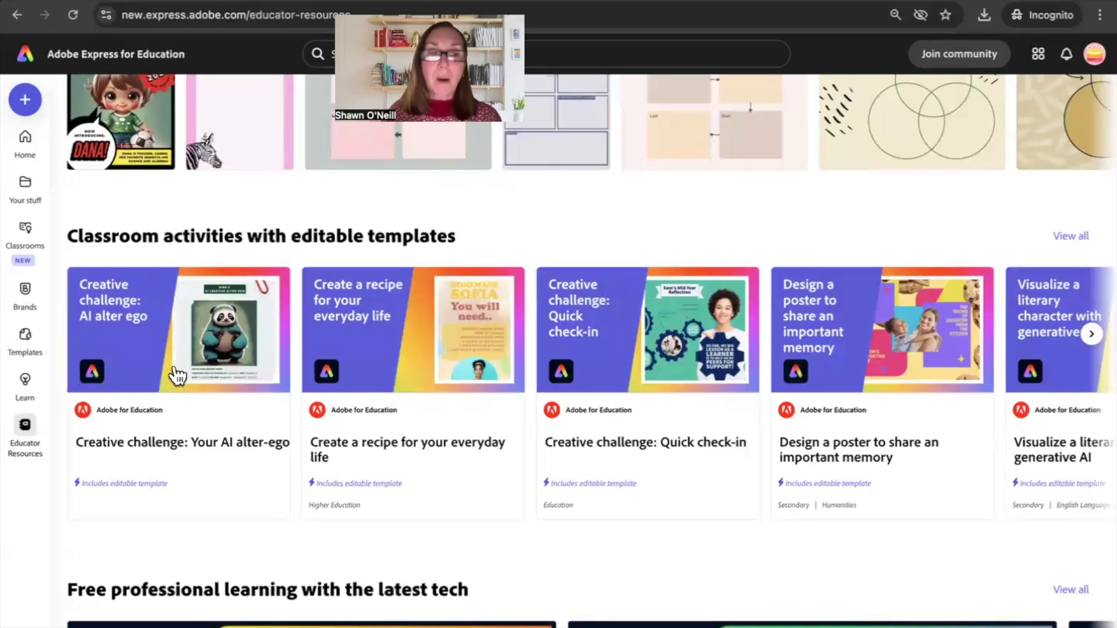
scroll(177, 375, down, 5)
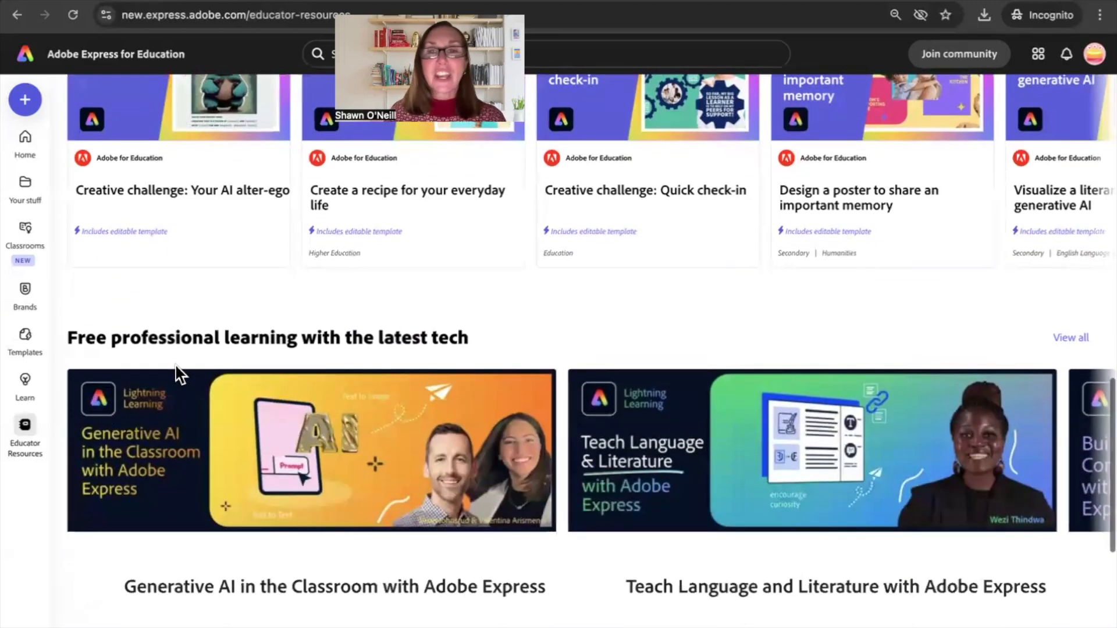
scroll(176, 366, down, 2)
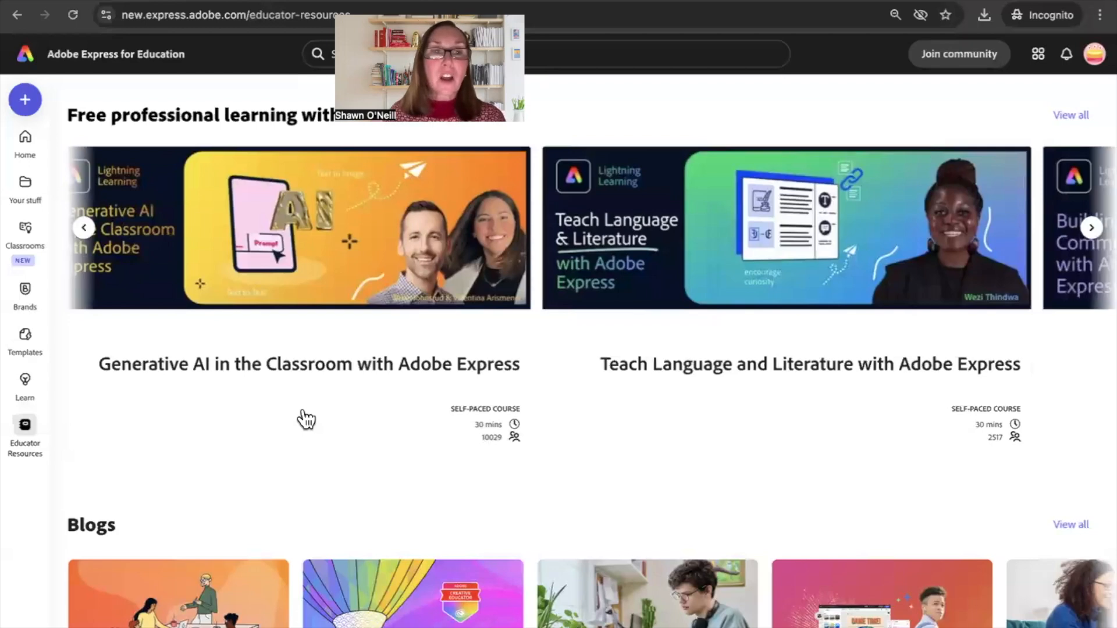
scroll(307, 419, right, 5)
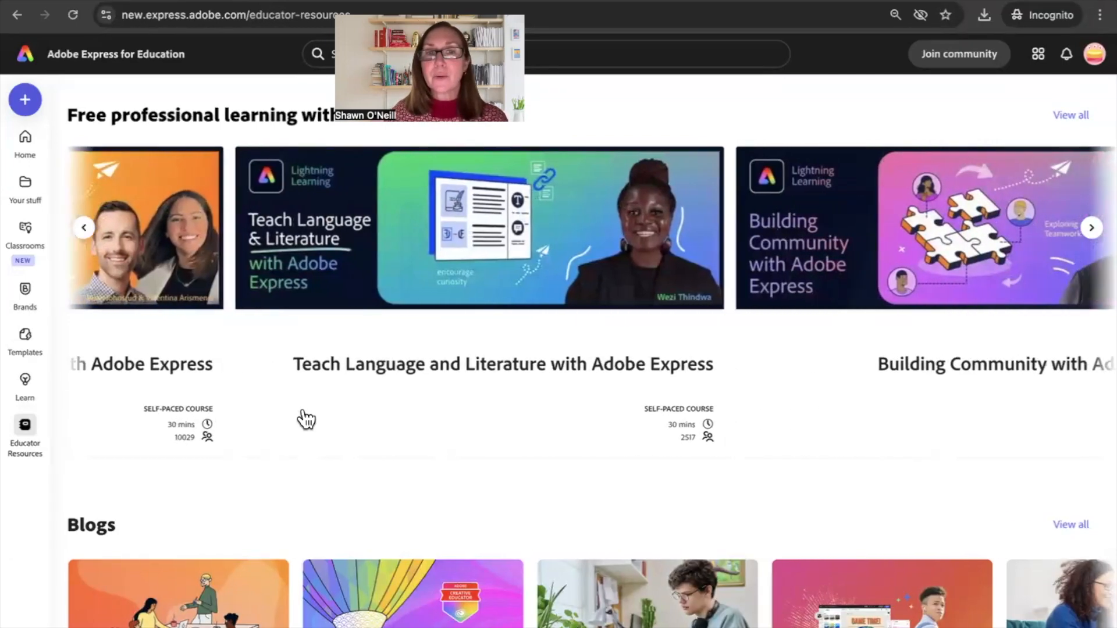
Step: Open the Digital Portfolios with Adobe Express course from the free professional learning section, review its description and framework, and return to Educator Resources
scroll(306, 419, right, 10)
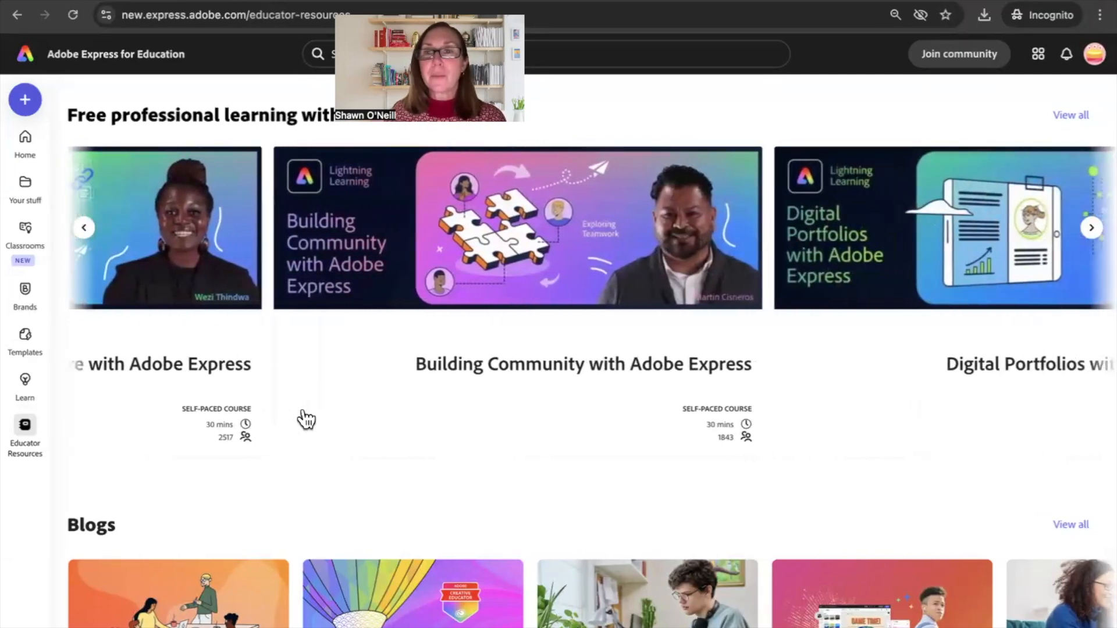
scroll(307, 419, right, 2)
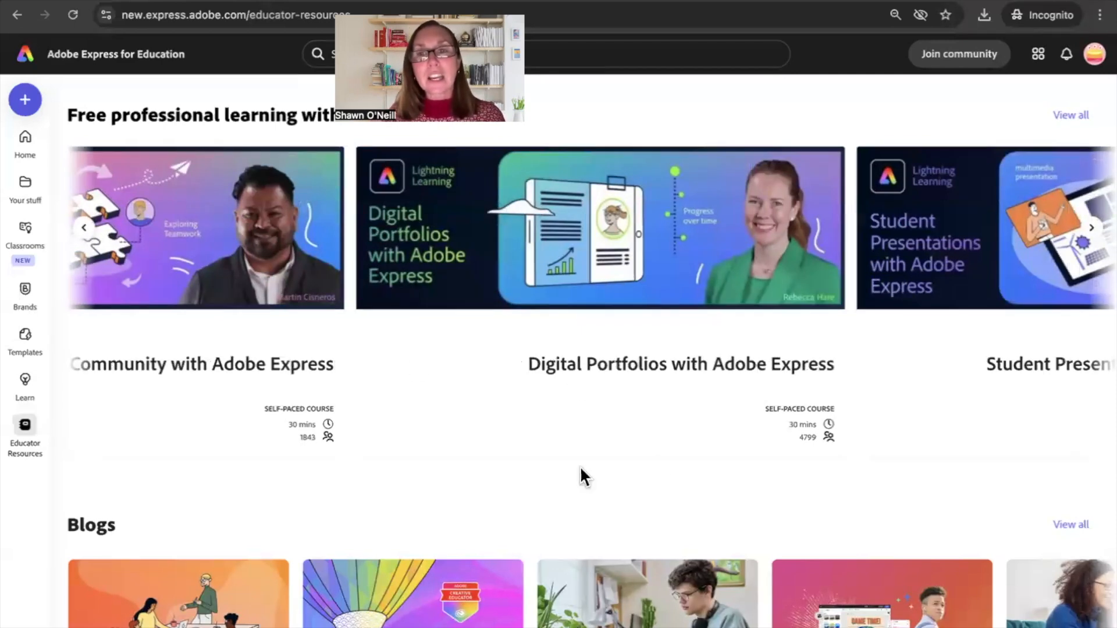
click(603, 253)
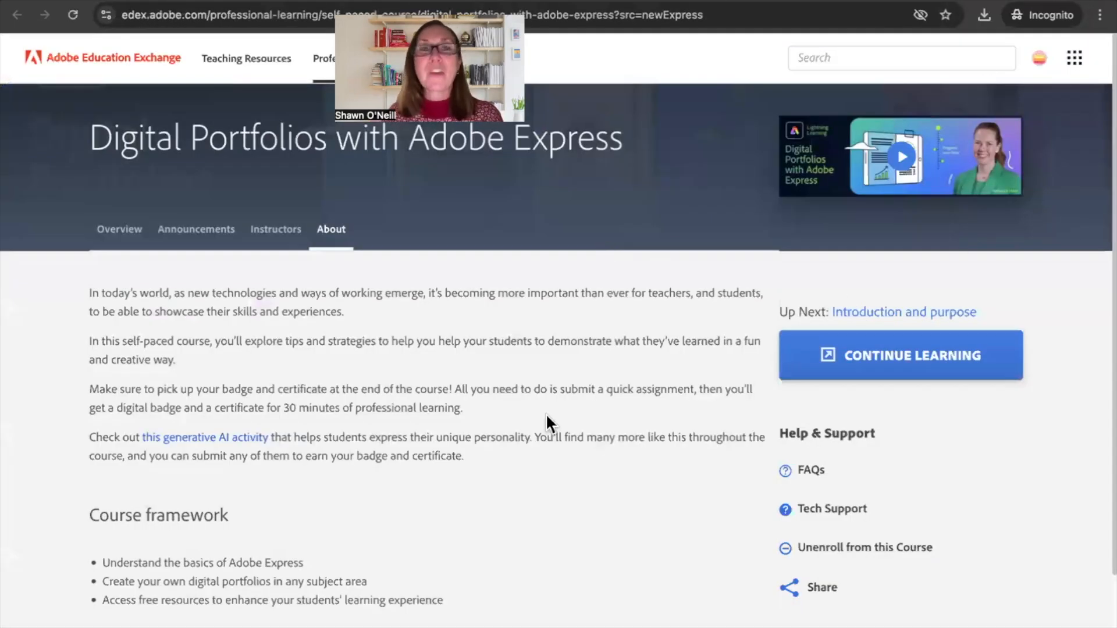
scroll(546, 413, down, 1)
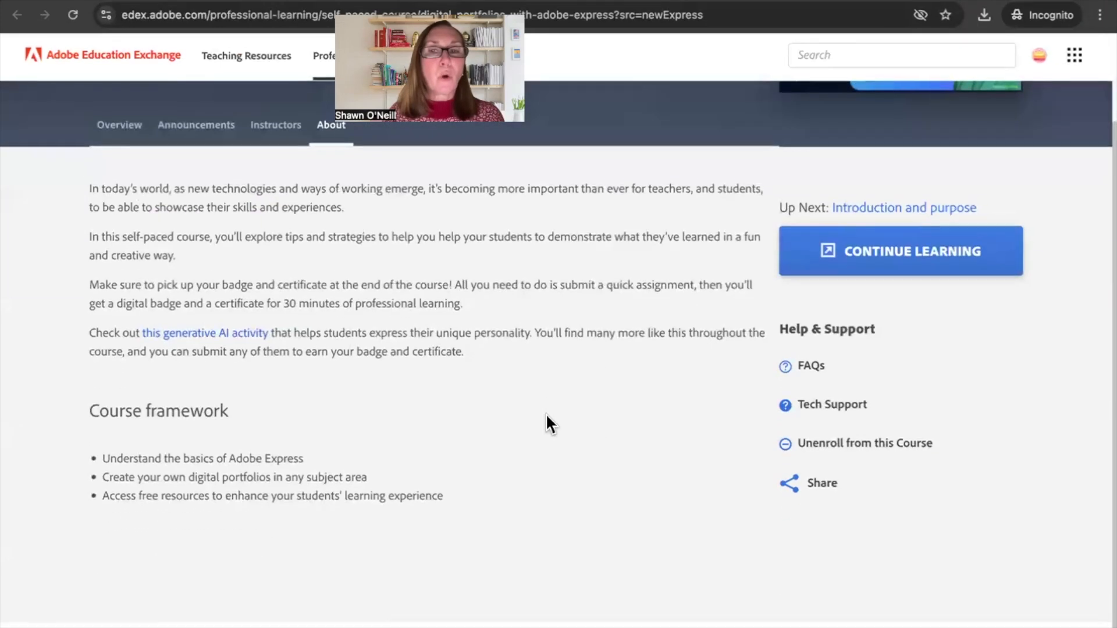
scroll(545, 413, up, 1)
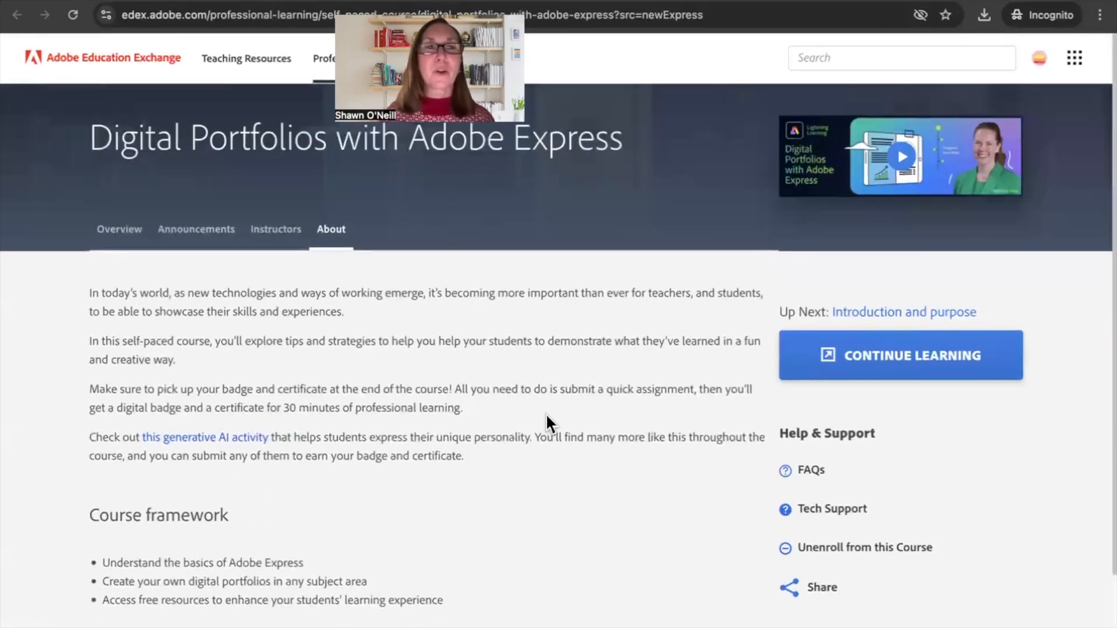
click(296, 1)
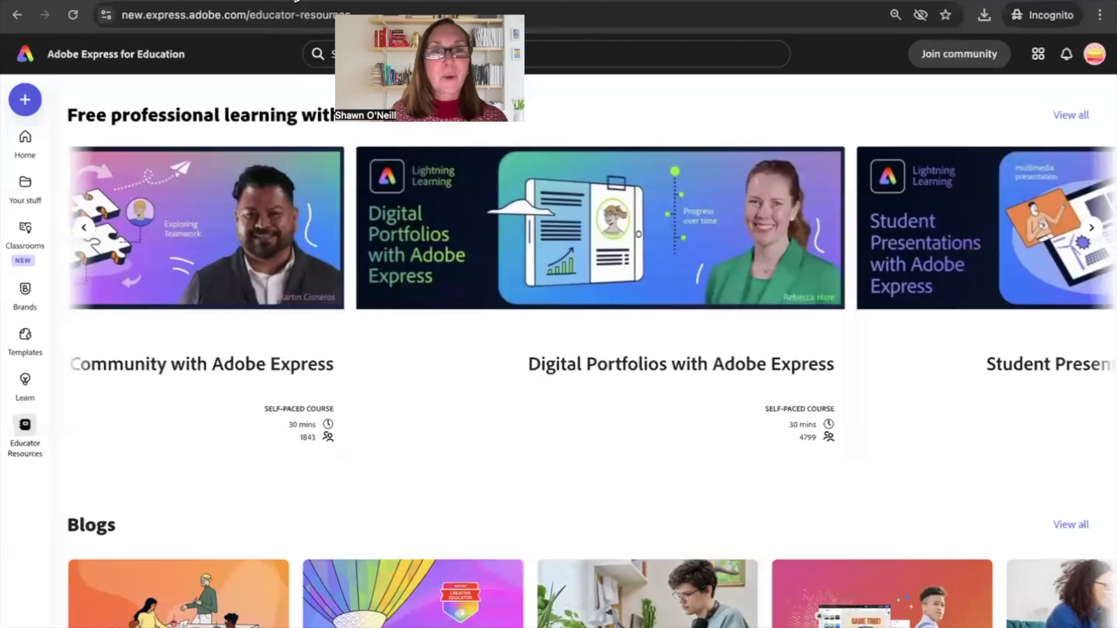
Step: Look through the remaining self-paced professional learning courses and the Blogs section on the Educator Resources page
scroll(581, 277, right, 1)
scroll(584, 284, right, 5)
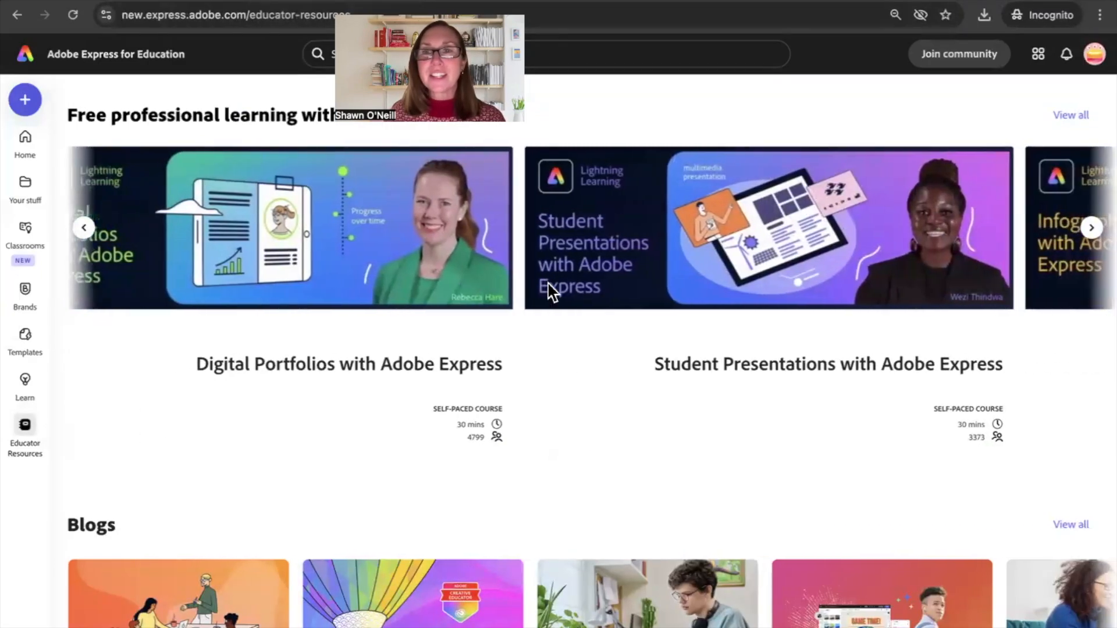
scroll(551, 294, right, 2)
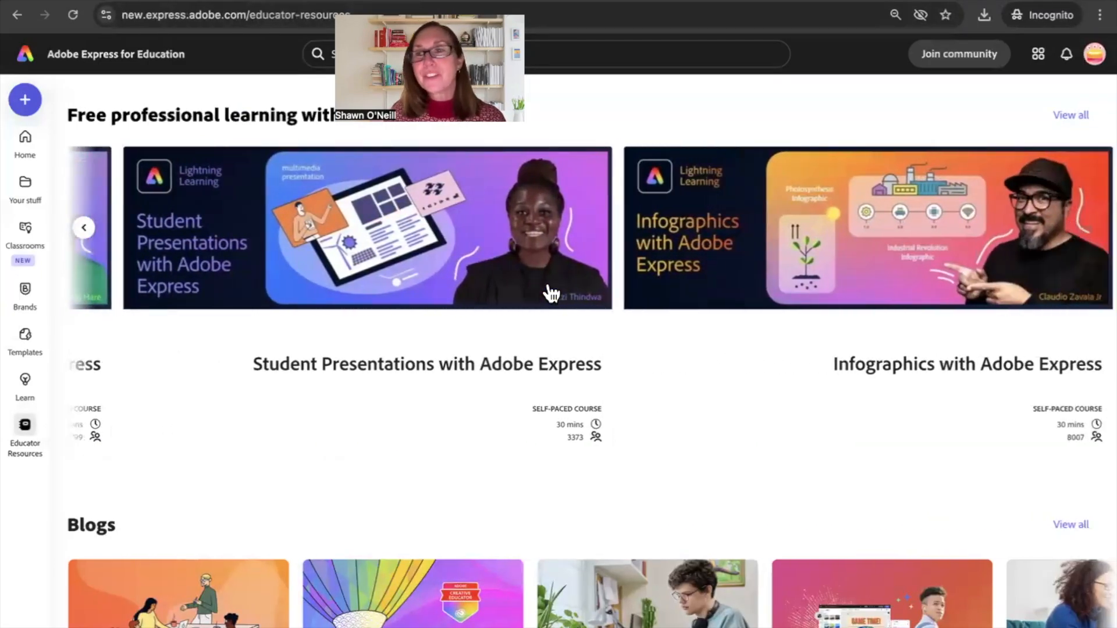
scroll(551, 294, down, 3)
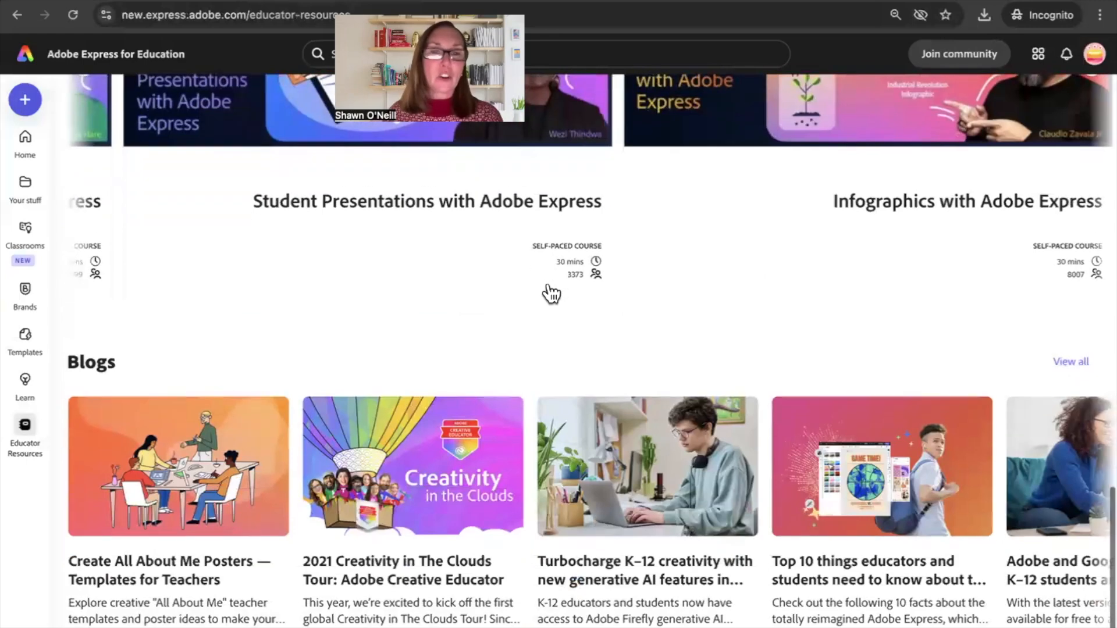
Step: Go back to the Home page and look through its suggested Quick actions
scroll(551, 294, down, 8)
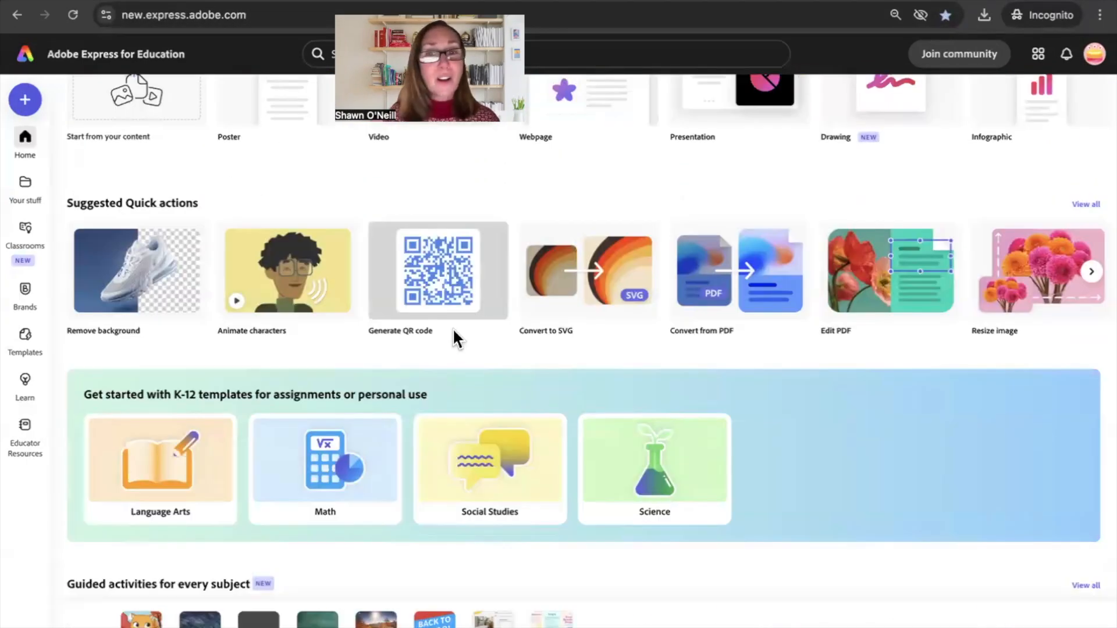
scroll(497, 289, right, 4)
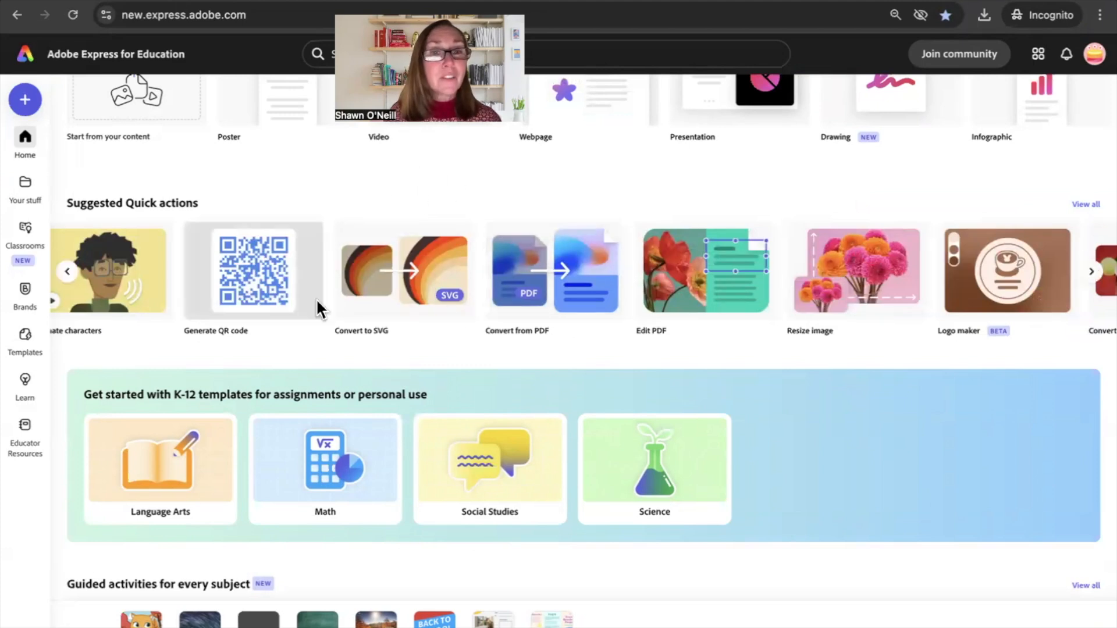
scroll(412, 313, right, 3)
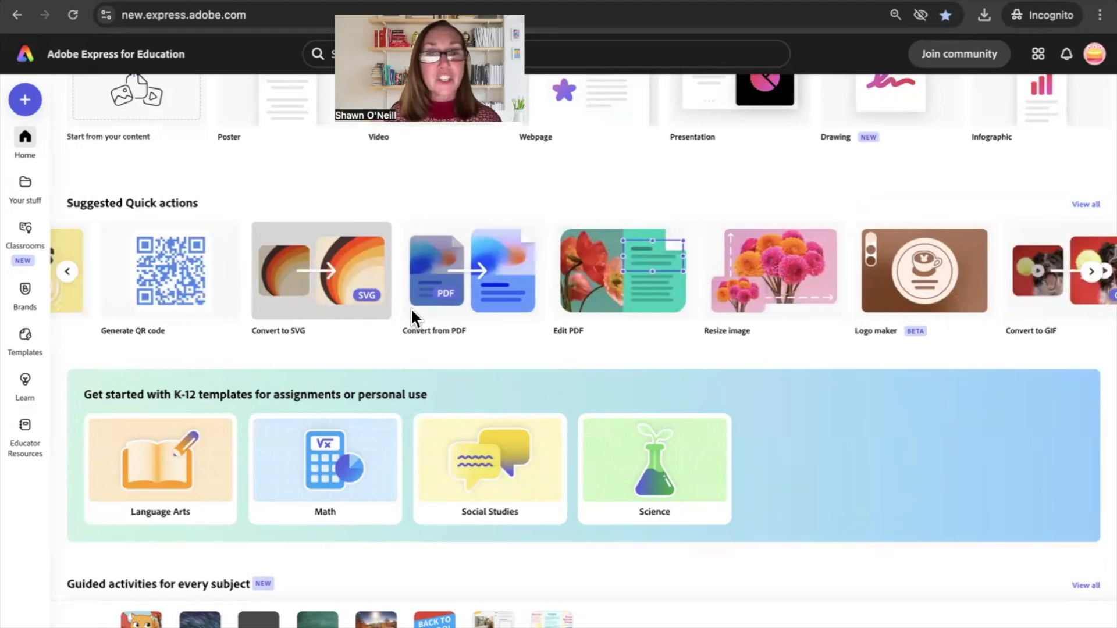